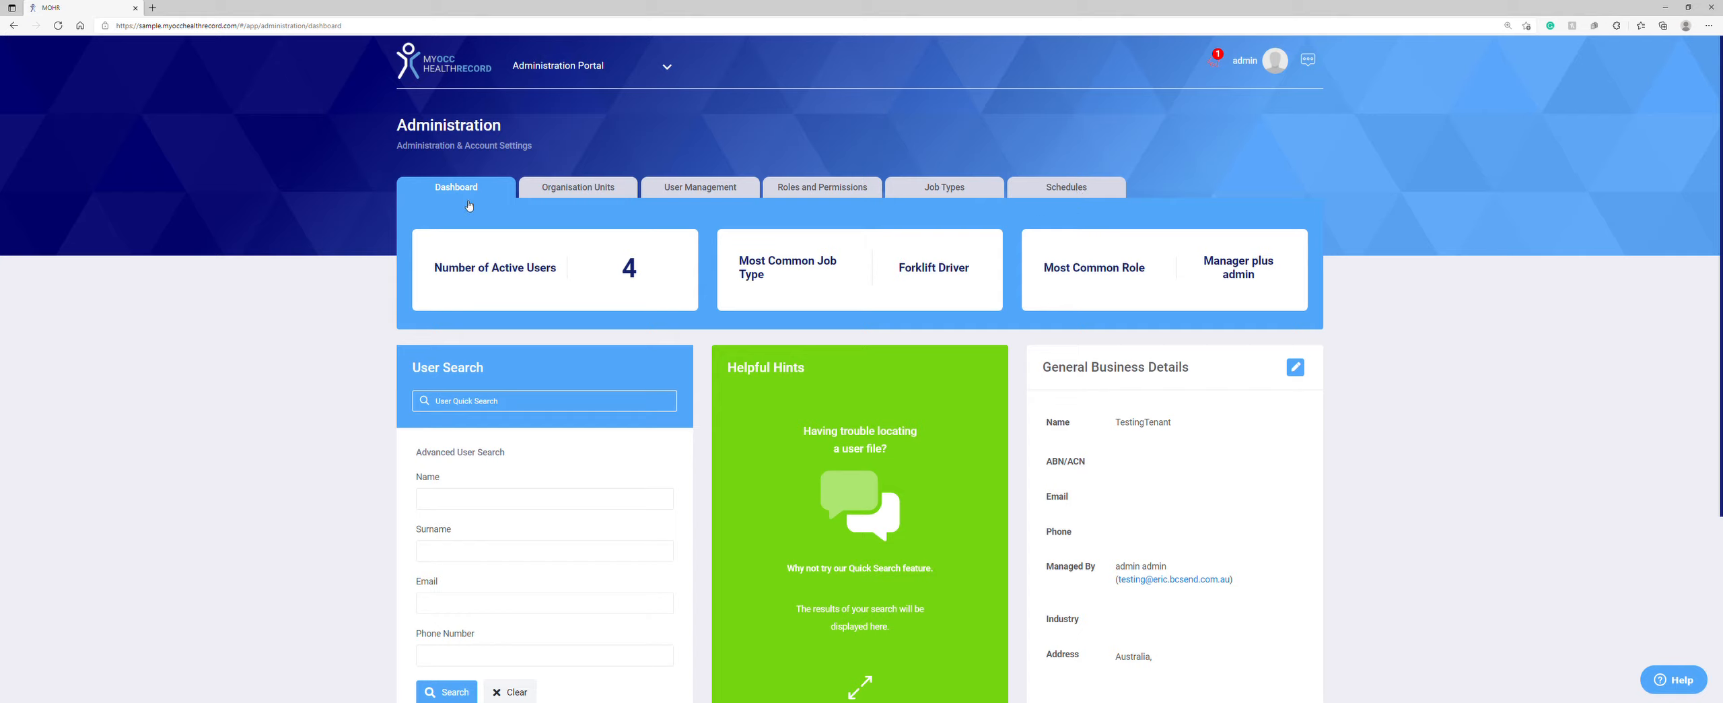
Step: Search users for 'example' and view Example User's details, closing them unchanged
{"action": "left_click", "coordinate": [463, 400]}
{"action": "type", "text": "example"}
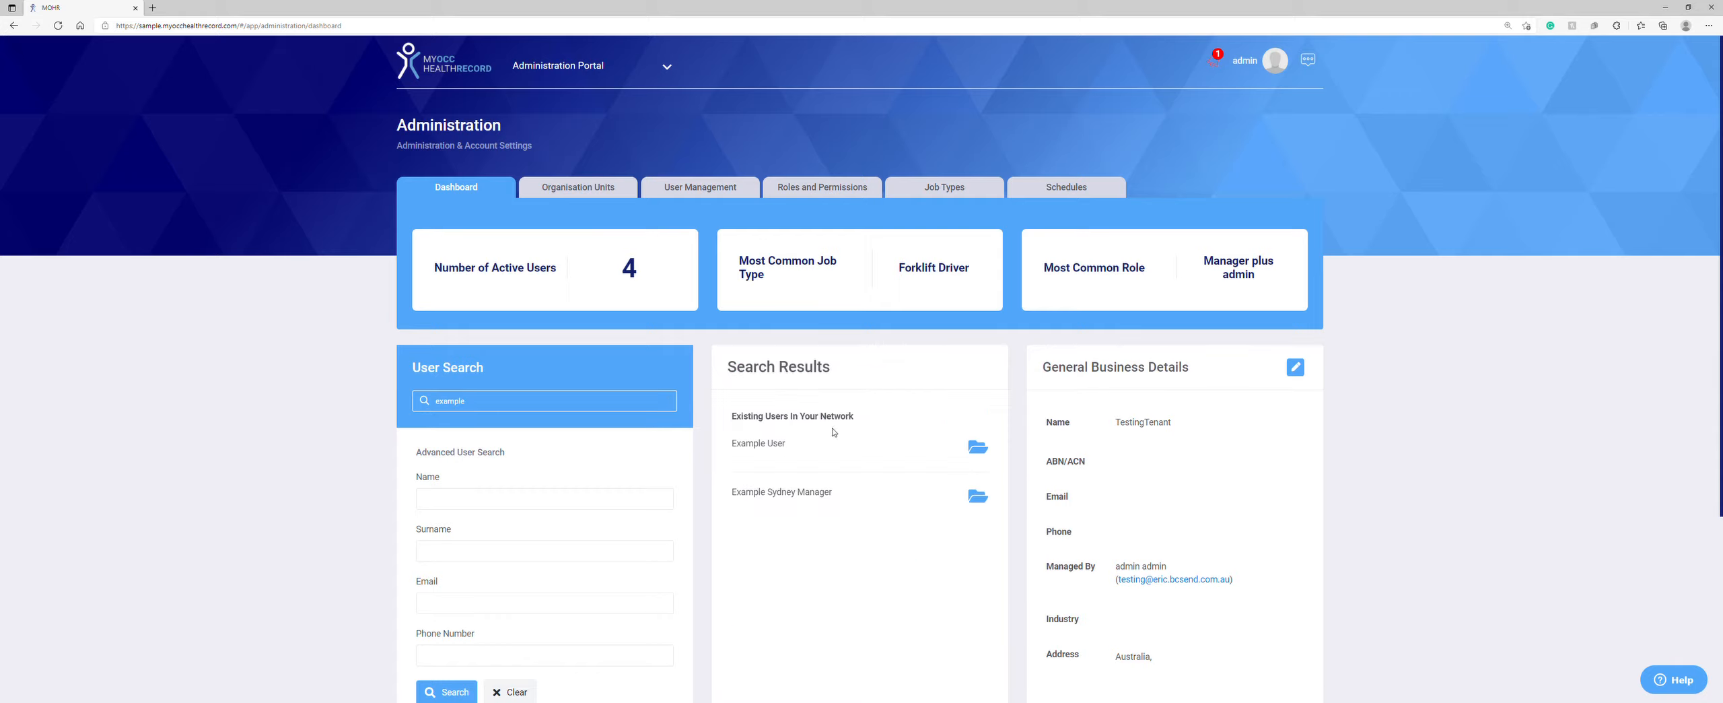
{"action": "left_click", "coordinate": [977, 449]}
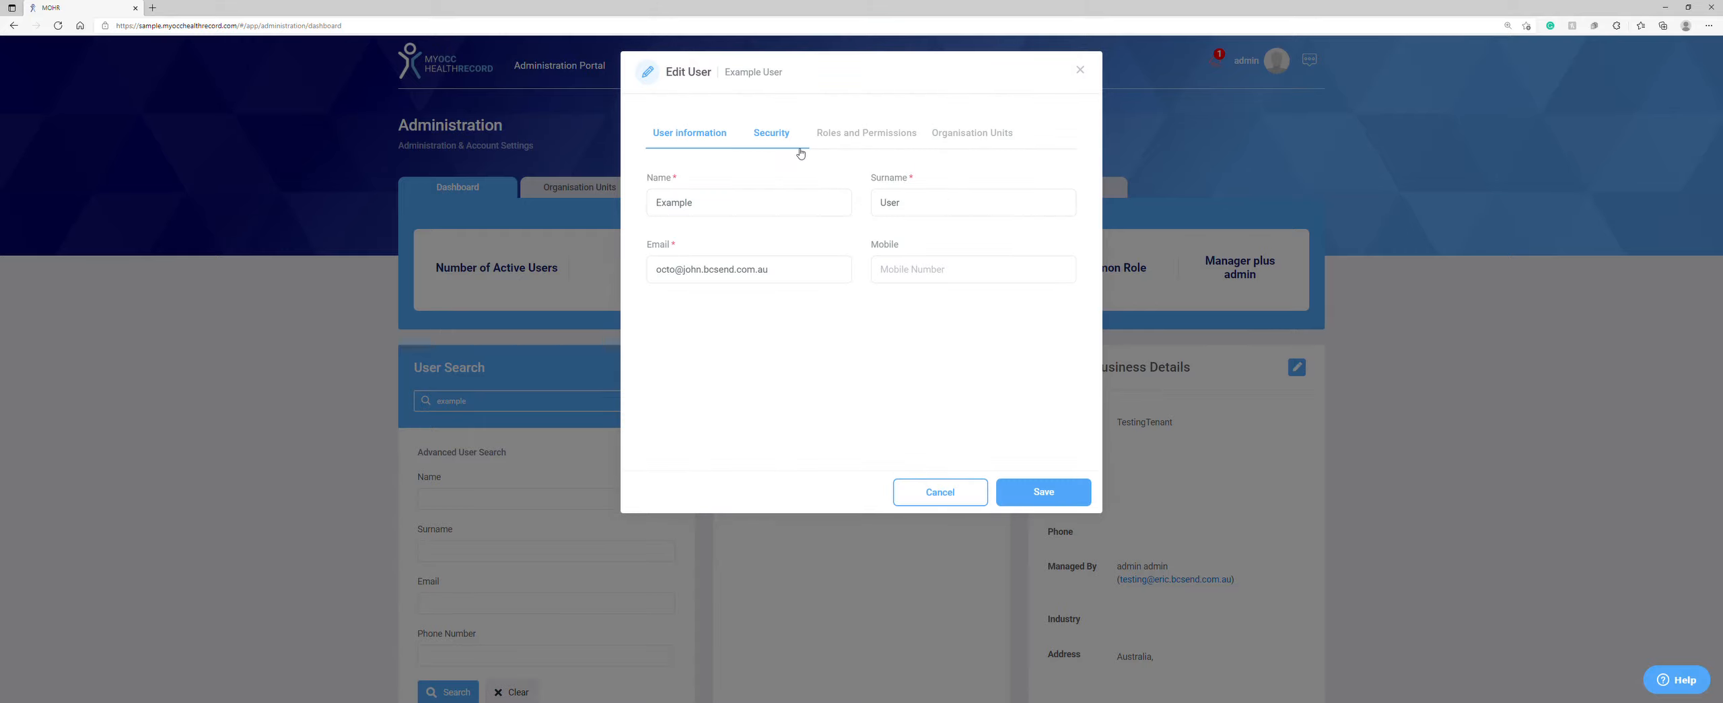
{"action": "left_click", "coordinate": [1081, 72]}
Step: Make the General Business Details section editable
{"action": "scroll", "coordinate": [1104, 203], "scroll_direction": "down", "scroll_amount": 2}
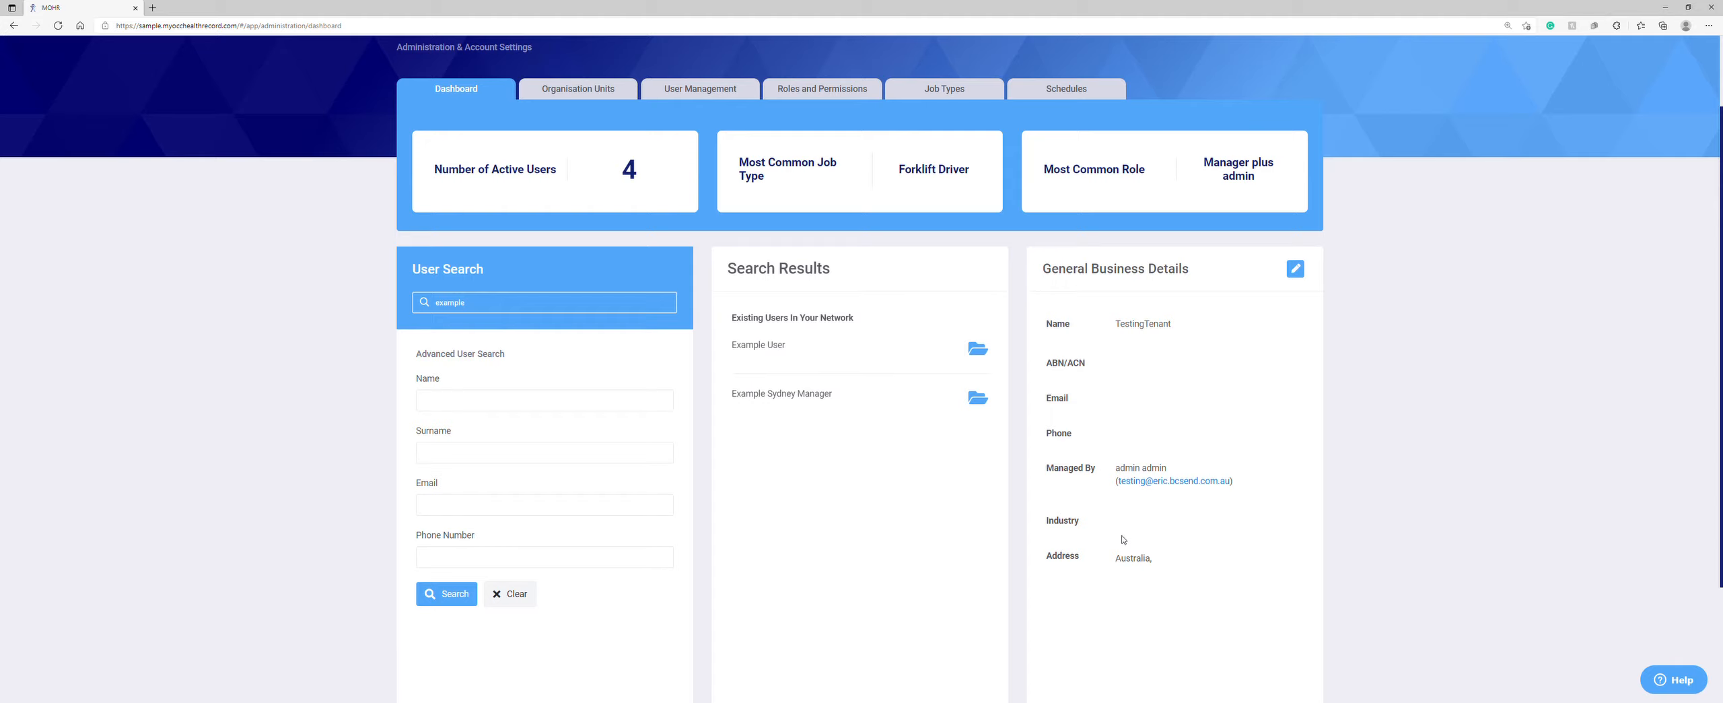
{"action": "left_click", "coordinate": [1295, 270]}
{"action": "scroll", "coordinate": [1299, 275], "scroll_direction": "down", "scroll_amount": 2}
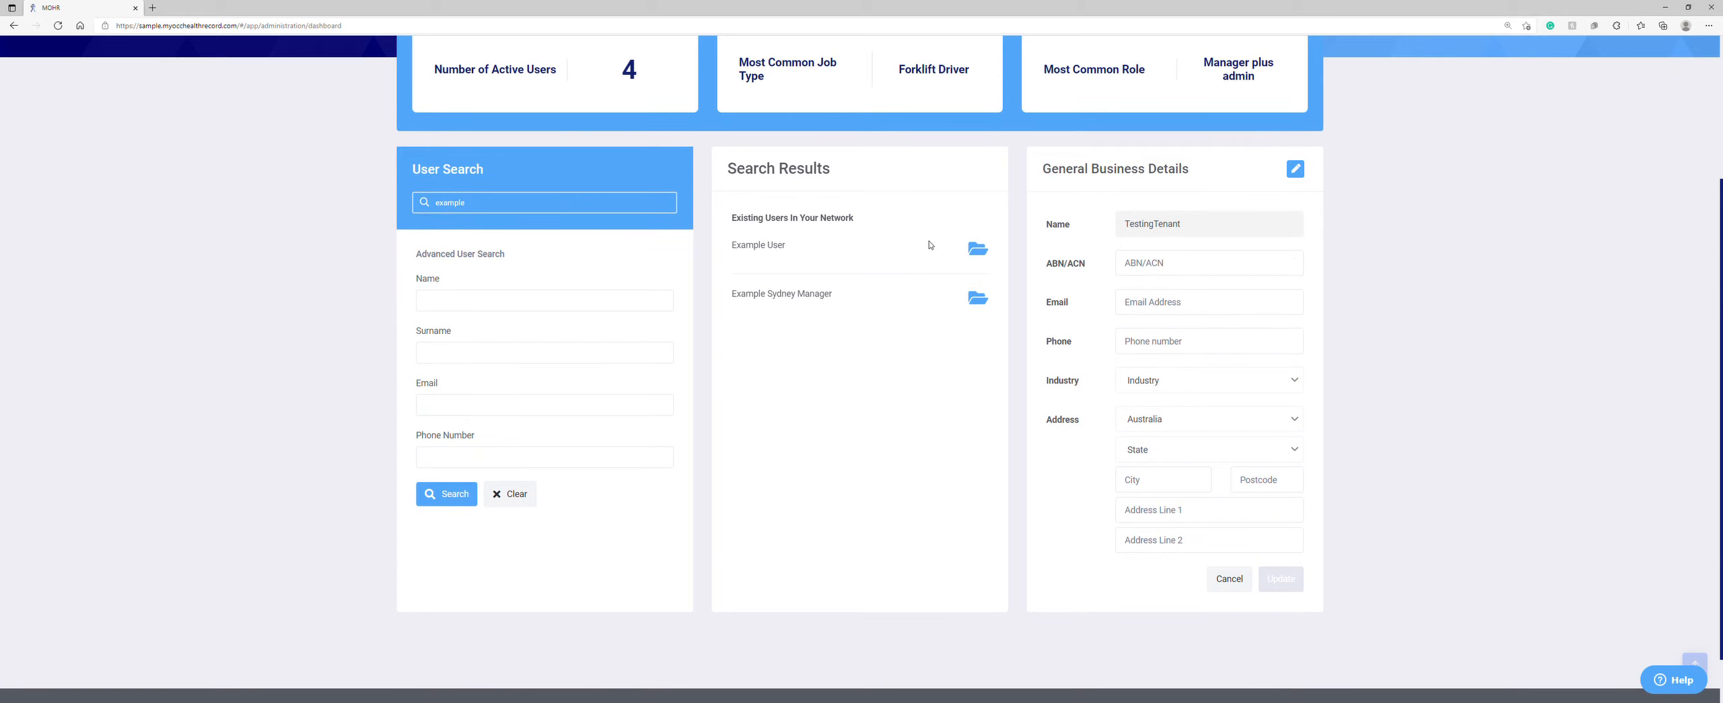
{"action": "scroll", "coordinate": [704, 276], "scroll_direction": "up", "scroll_amount": 3}
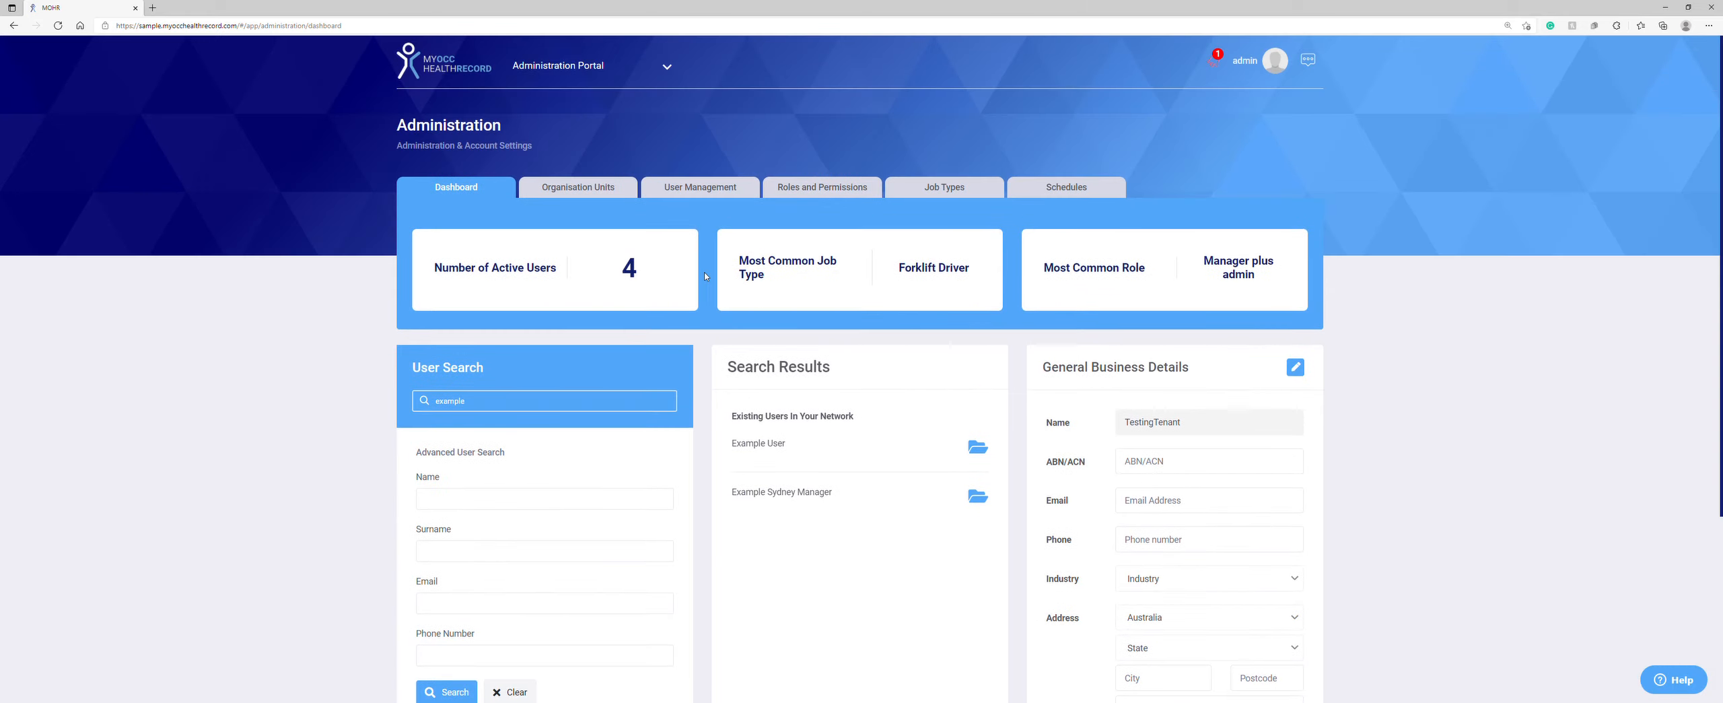
Step: Expand Example Company in the Organisation Units tree and list Melbourne Site's members
{"action": "left_click", "coordinate": [581, 189]}
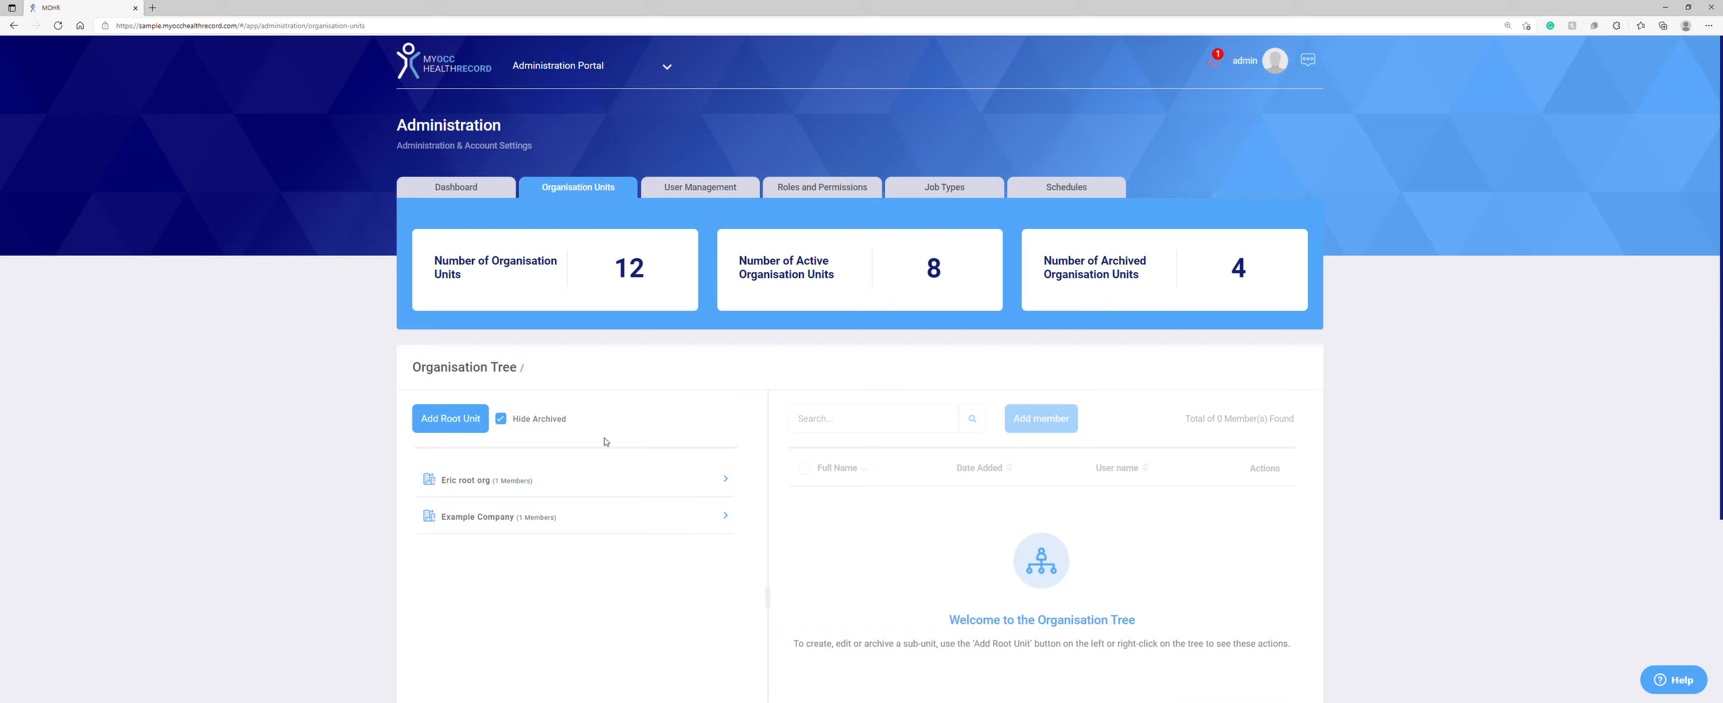
{"action": "left_click", "coordinate": [534, 520]}
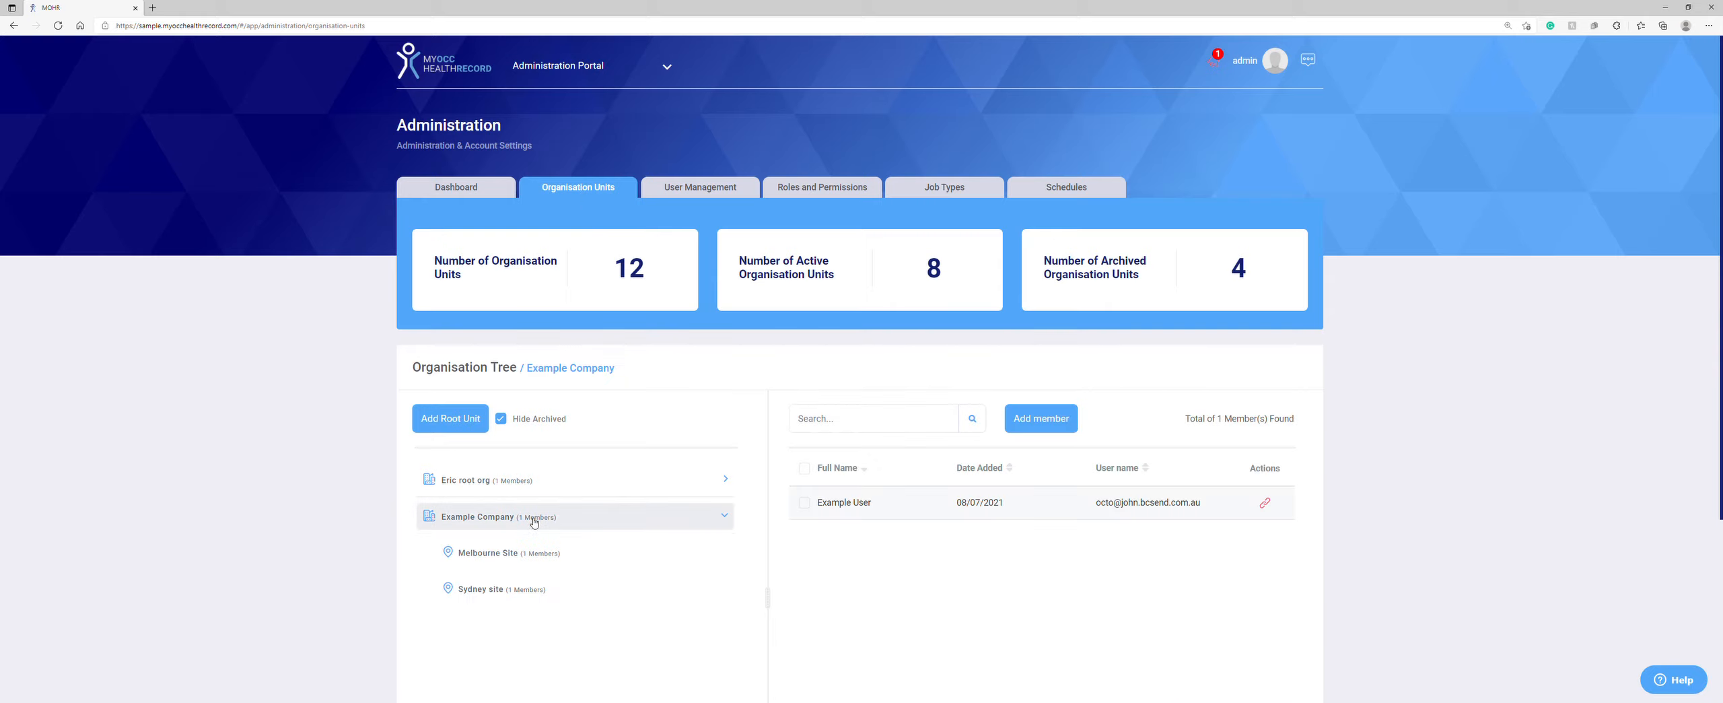
{"action": "scroll", "coordinate": [534, 519], "scroll_direction": "down", "scroll_amount": 1}
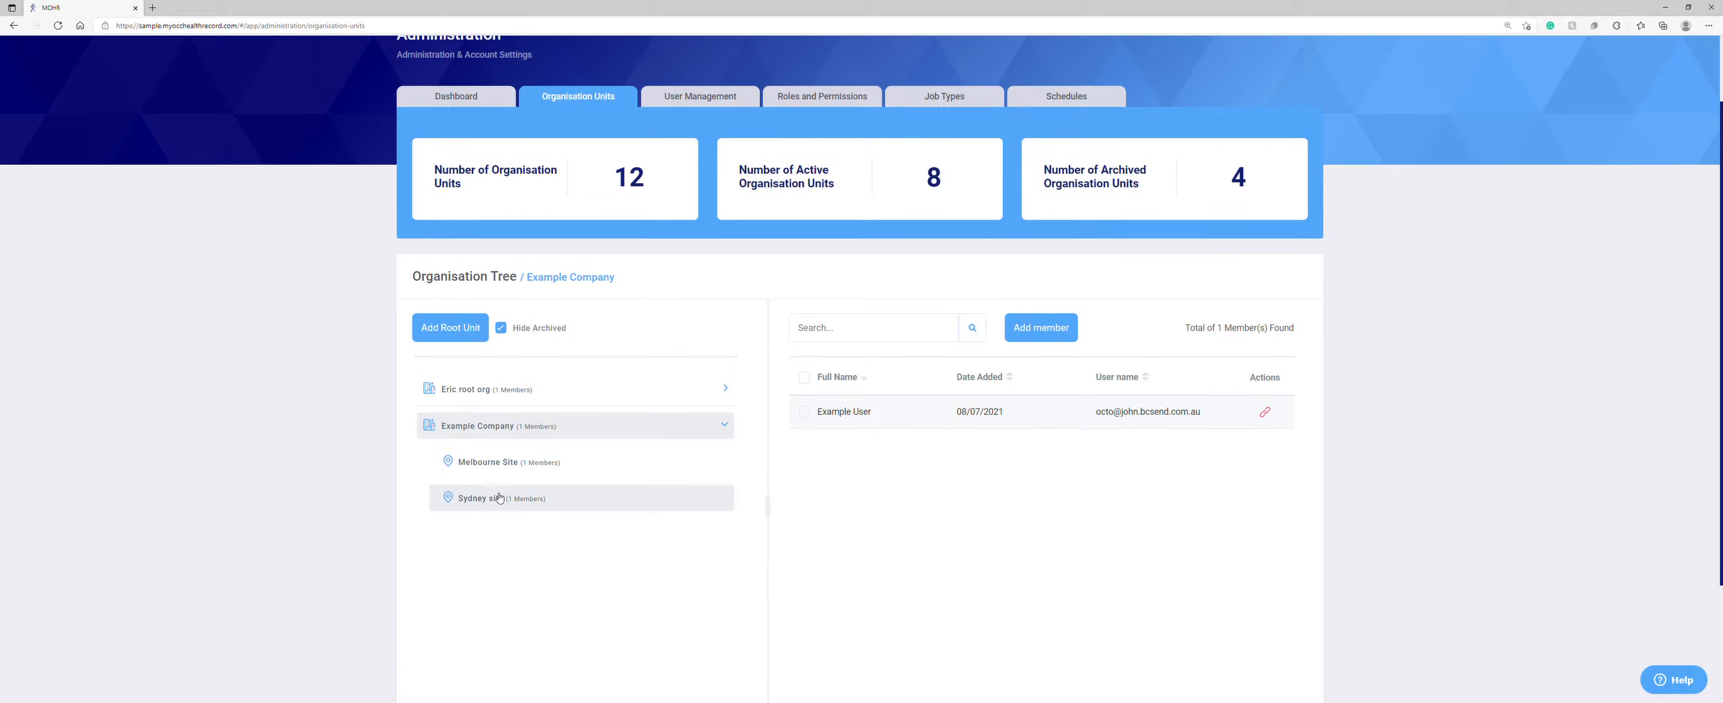
{"action": "left_click", "coordinate": [506, 456]}
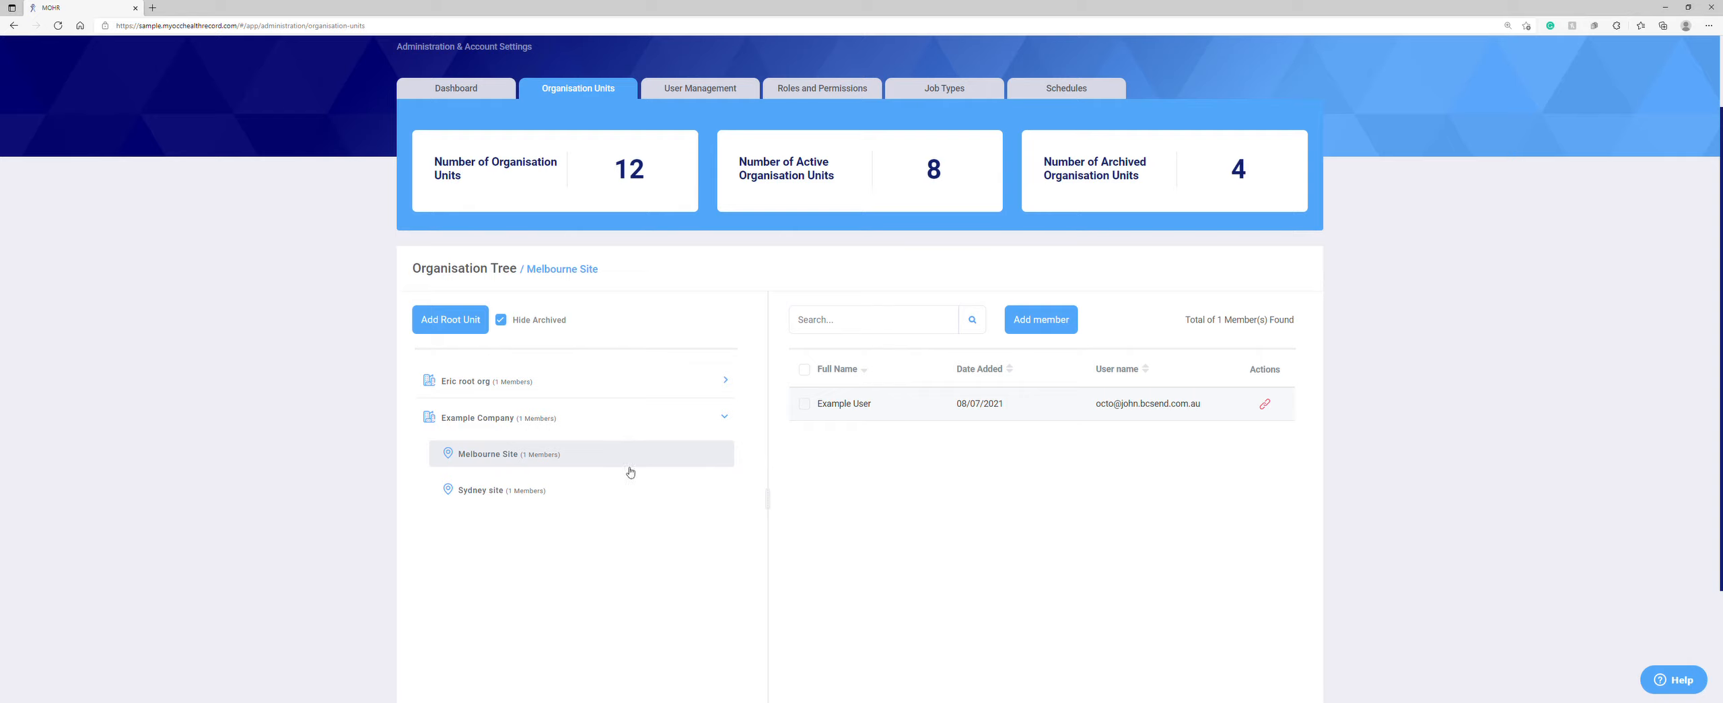
Step: Create a new root organisation unit named 'Example9'
{"action": "left_click", "coordinate": [453, 321]}
{"action": "type", "text": "E"}
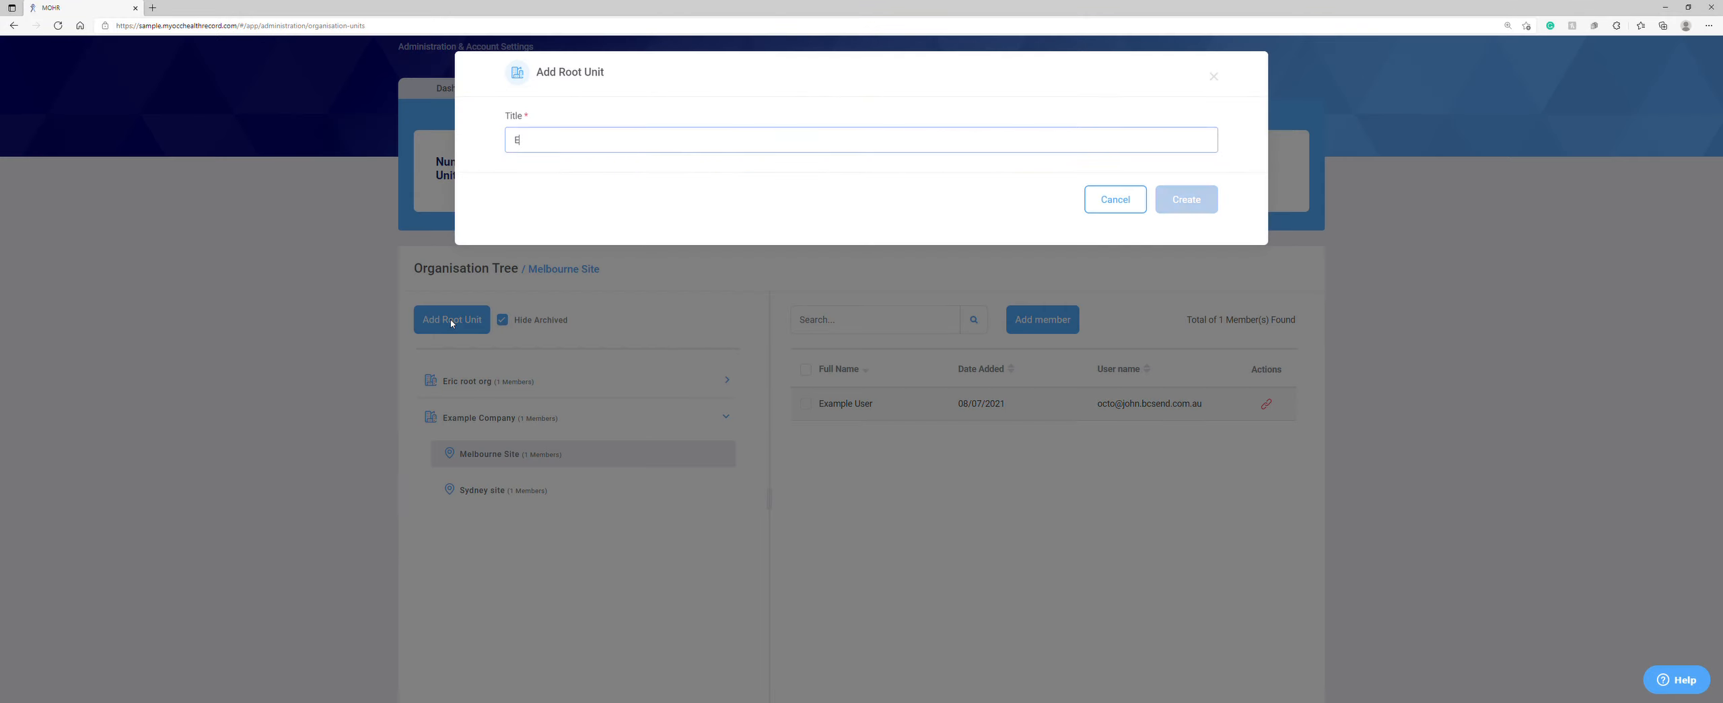
{"action": "type", "text": "xample9"}
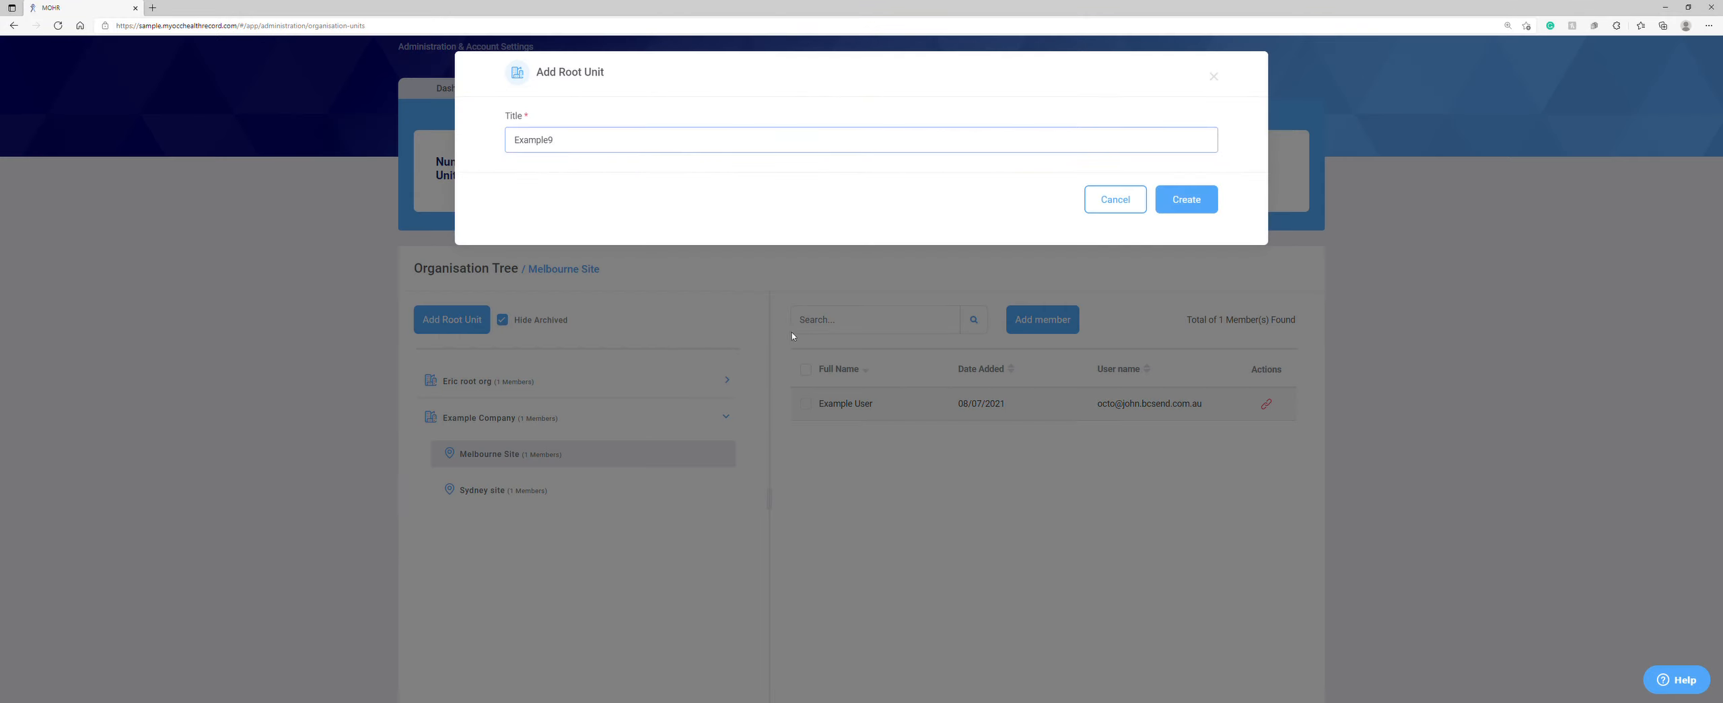
{"action": "left_click", "coordinate": [1204, 205]}
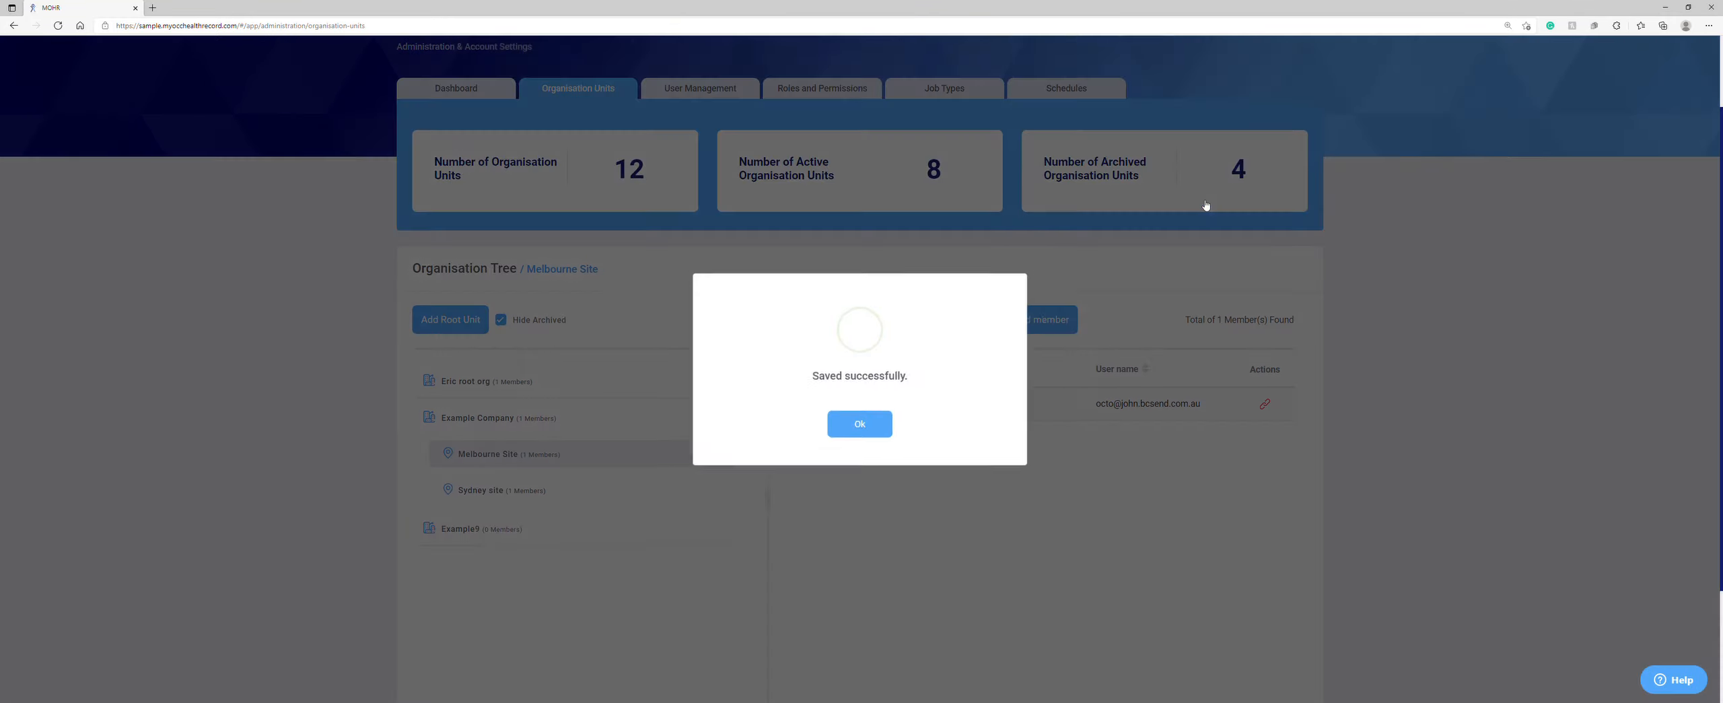
{"action": "left_click", "coordinate": [862, 425]}
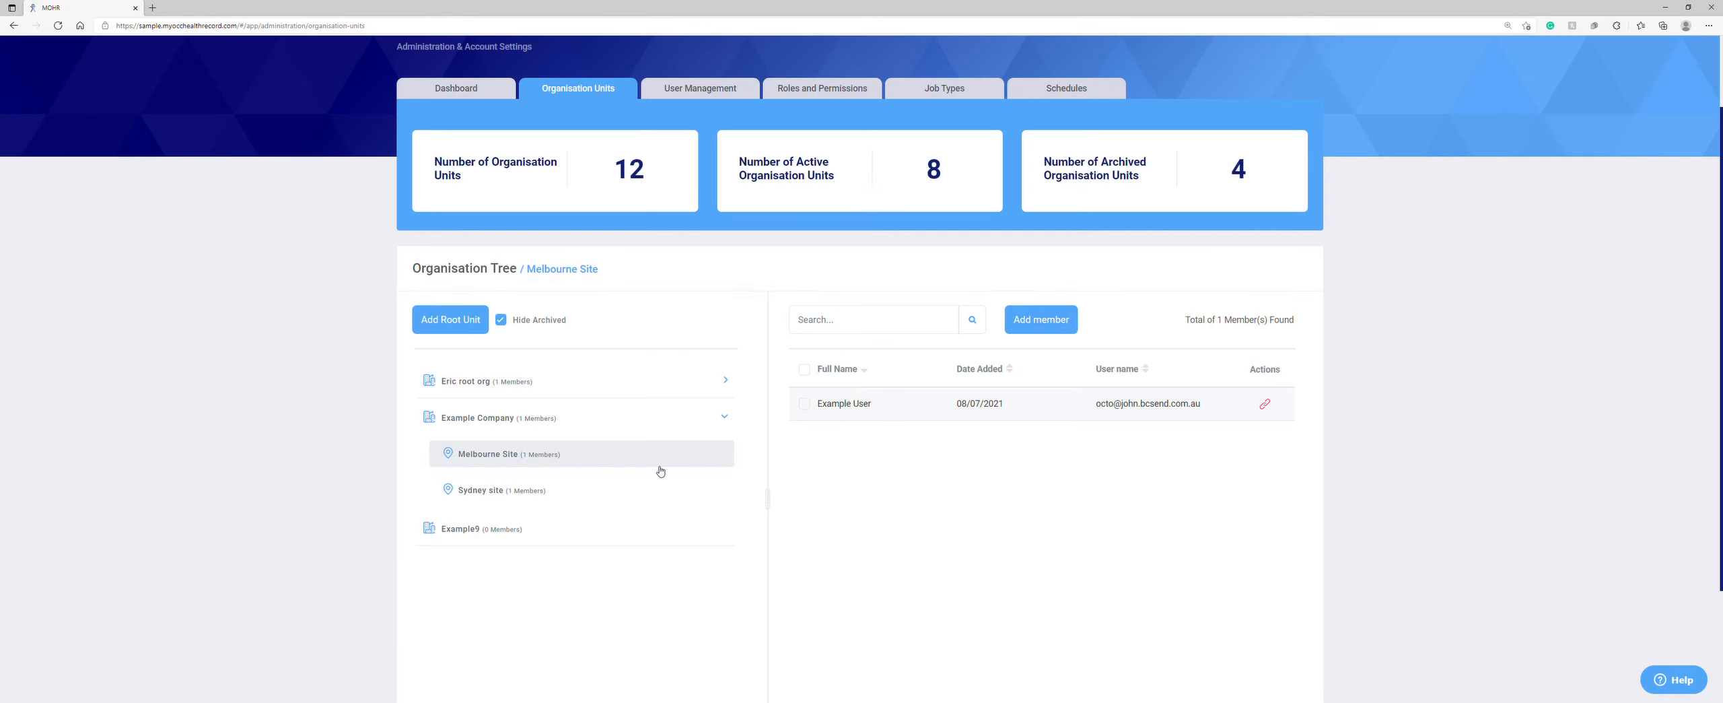
Step: Add a sub unit 'Site 9' under Example9 and view its members
{"action": "left_click", "coordinate": [471, 530]}
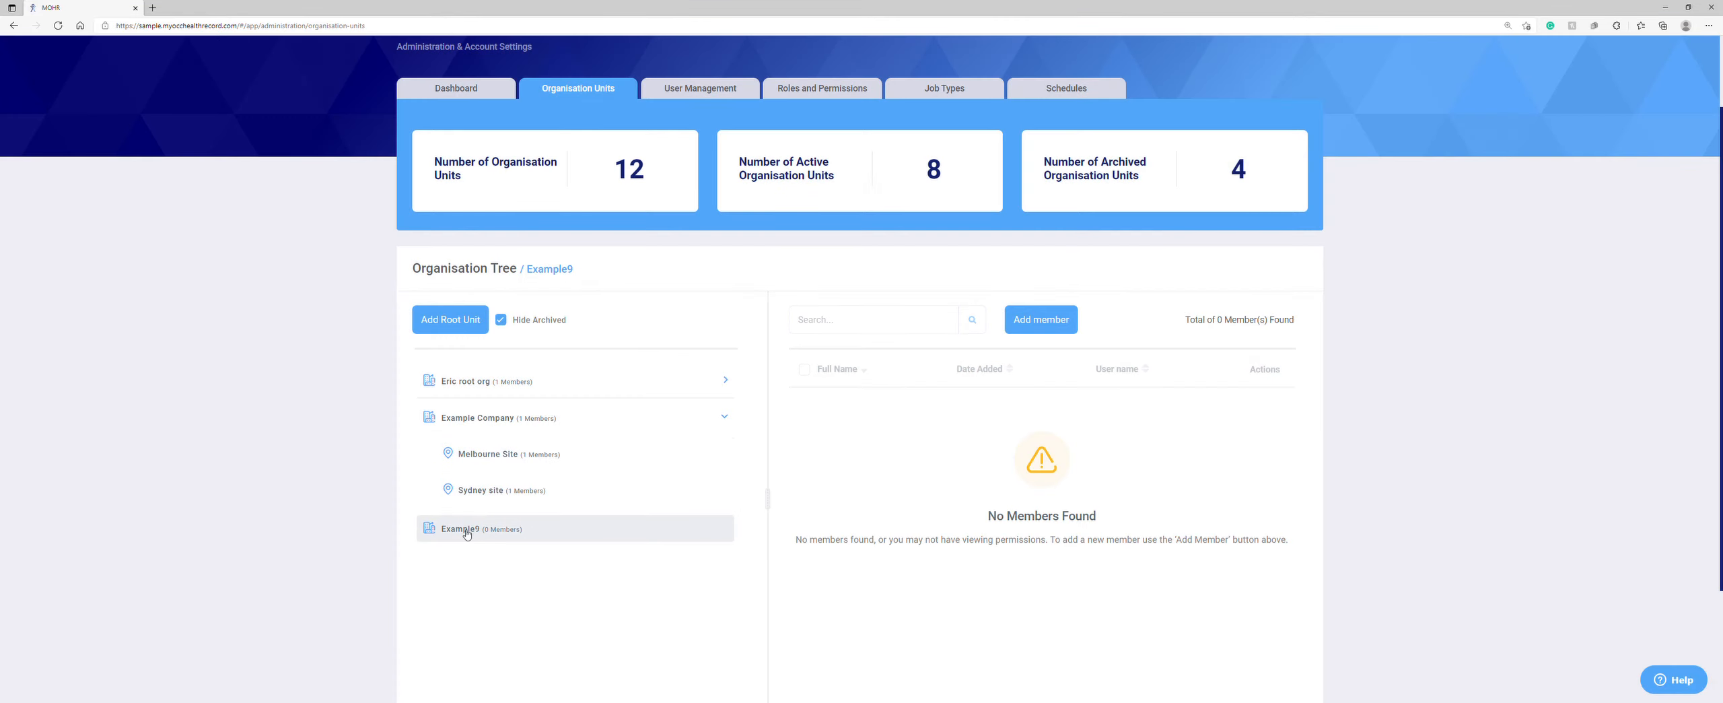
{"action": "right_click", "coordinate": [471, 530]}
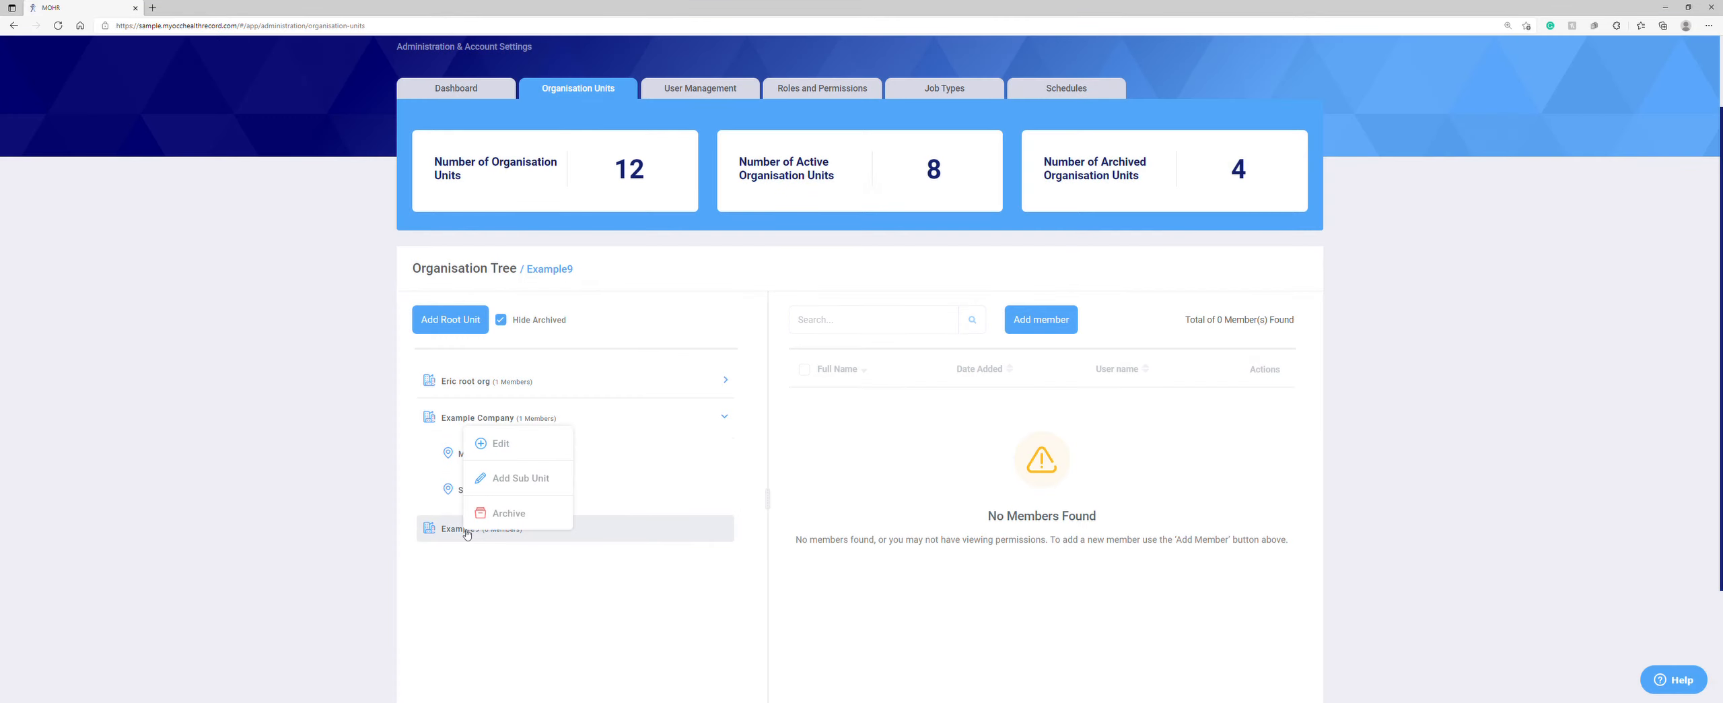
{"action": "left_click", "coordinate": [514, 478]}
{"action": "type", "text": "Site 9"}
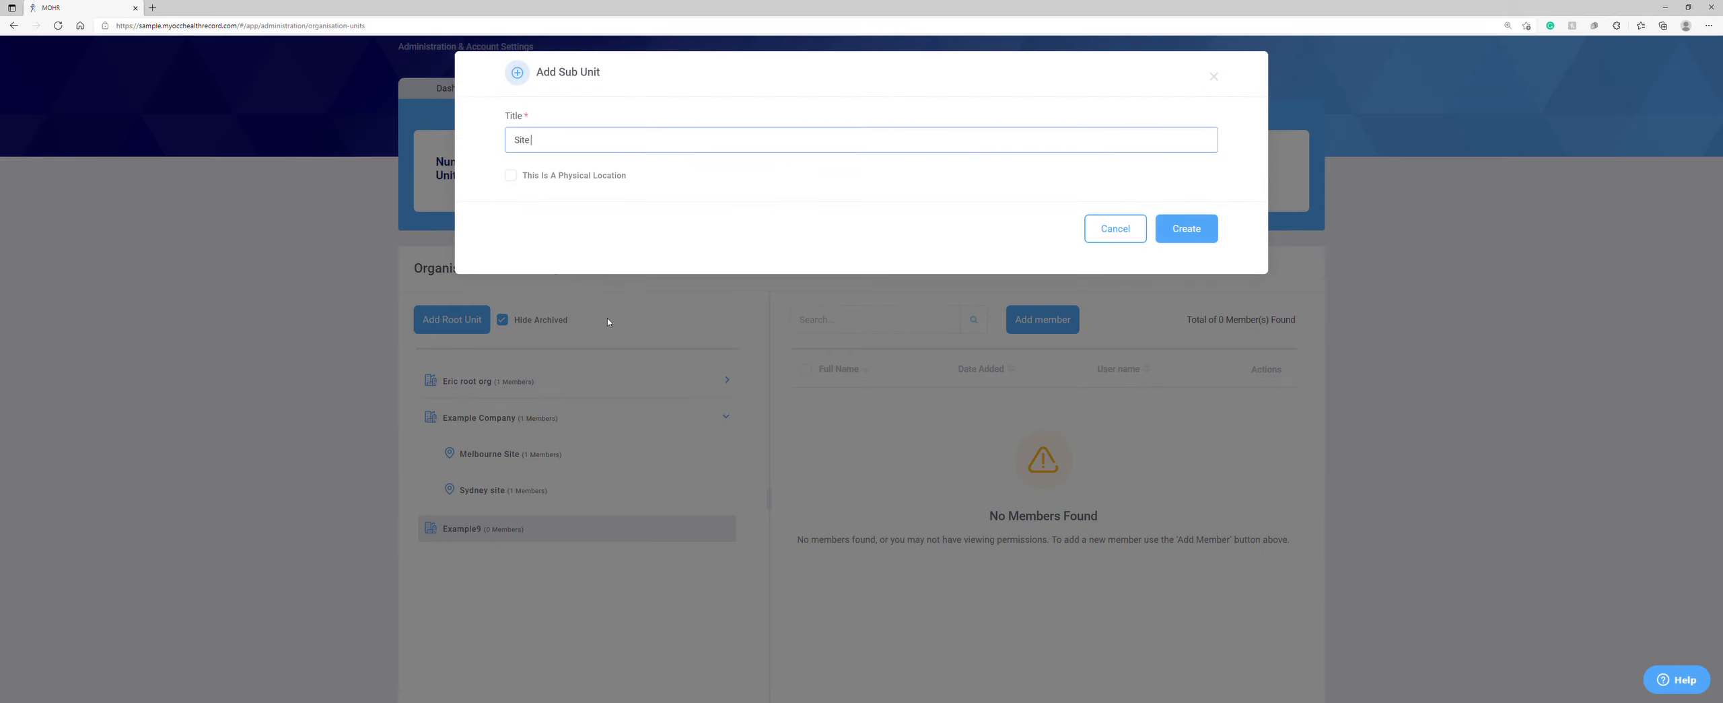
{"action": "left_click", "coordinate": [1183, 227]}
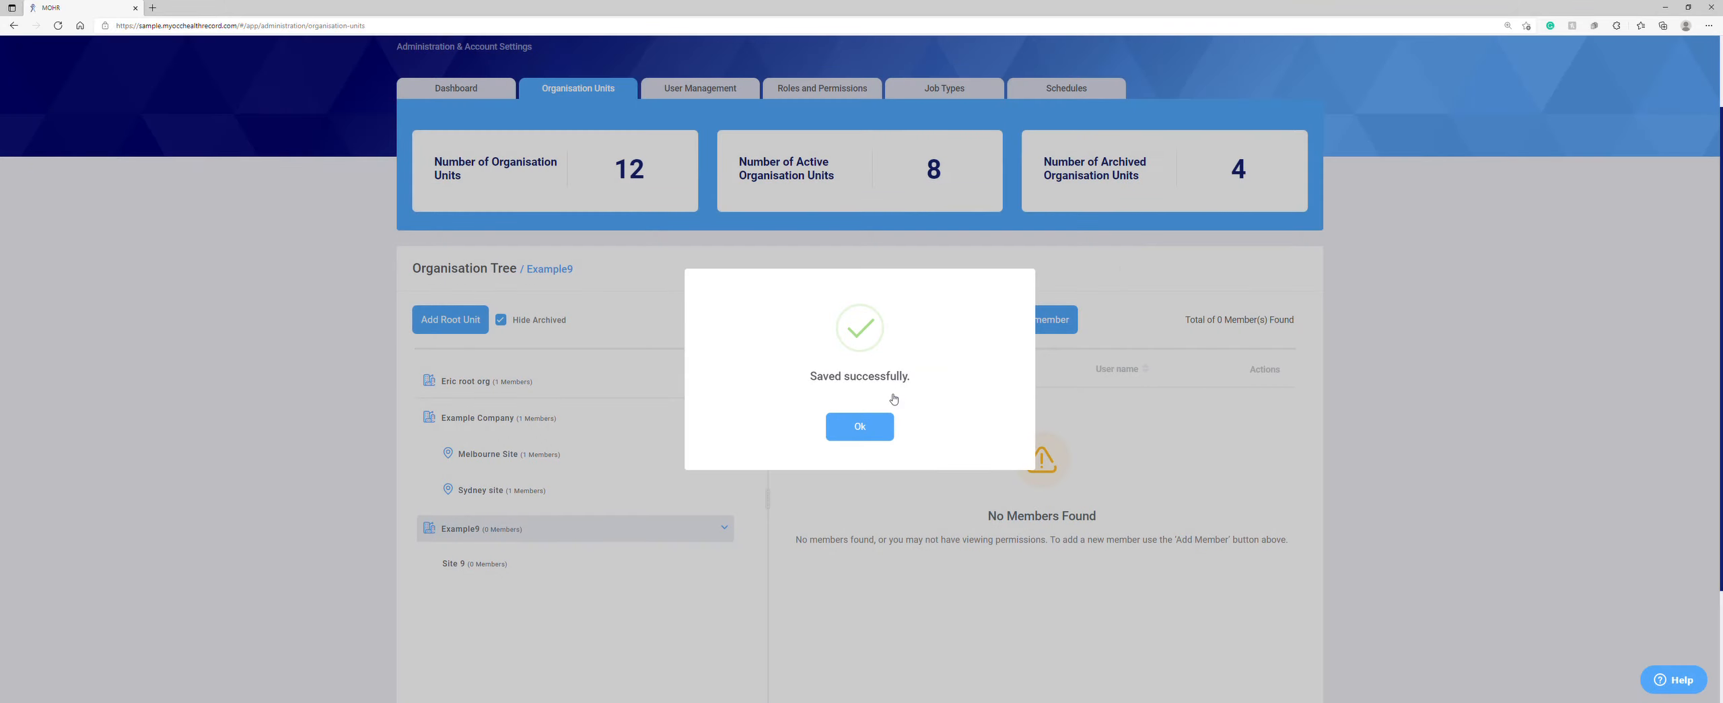
{"action": "left_click", "coordinate": [868, 426]}
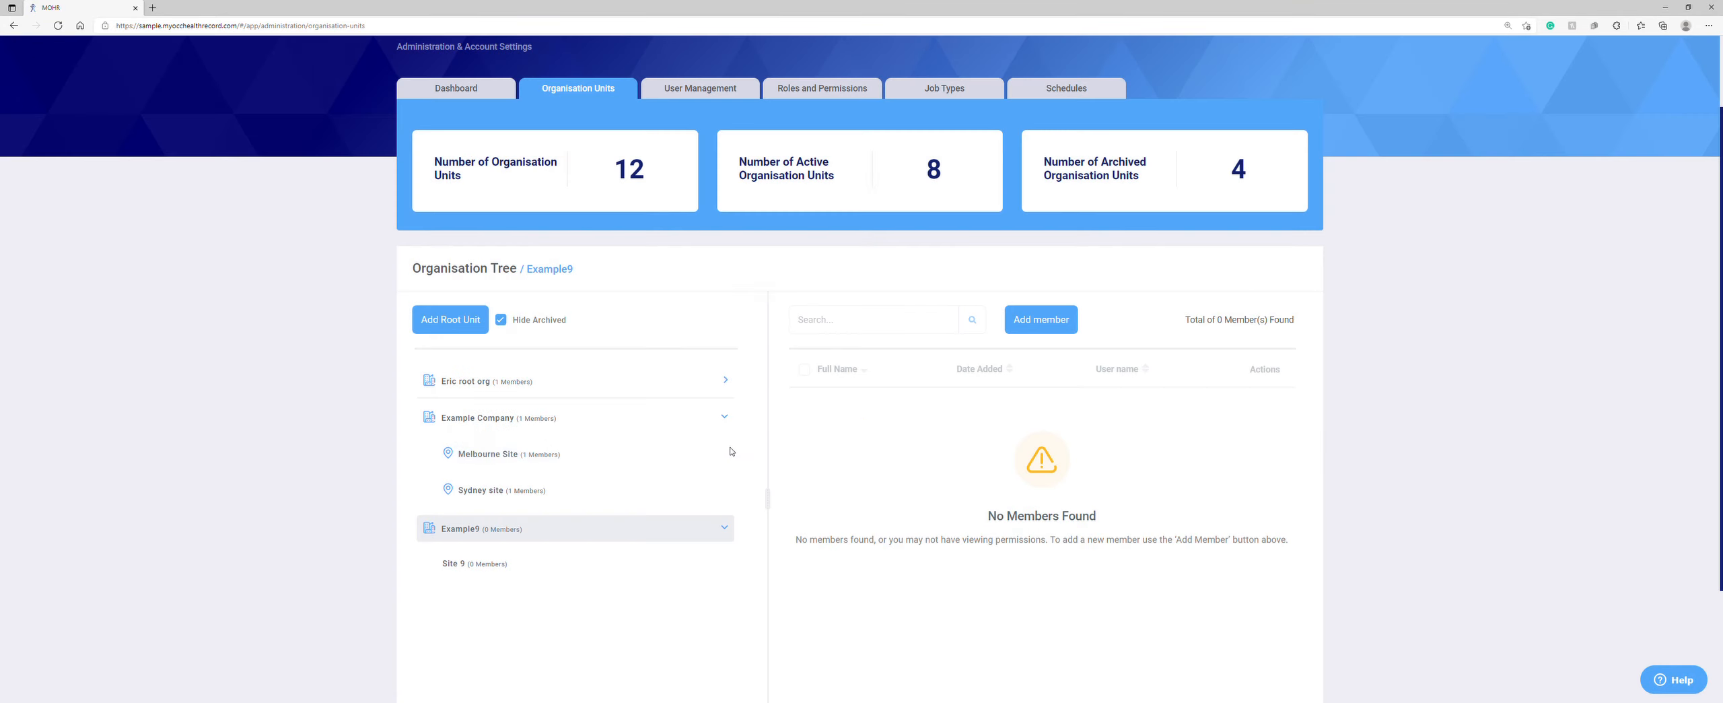
{"action": "left_click", "coordinate": [480, 560]}
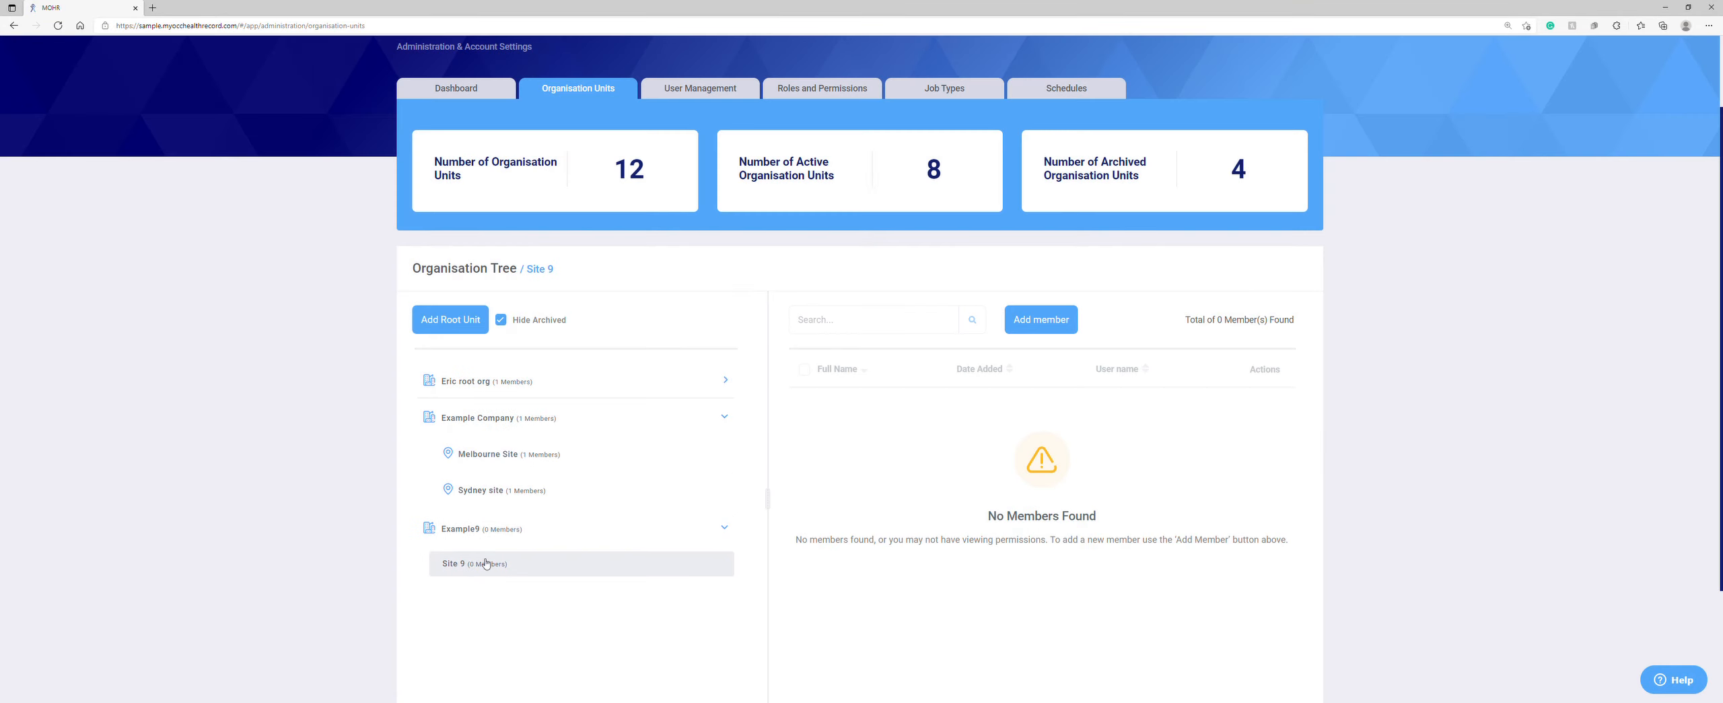
Step: Add the admin account, Example User and Example Sydney Manager as Site 9 members
{"action": "left_click", "coordinate": [1044, 325]}
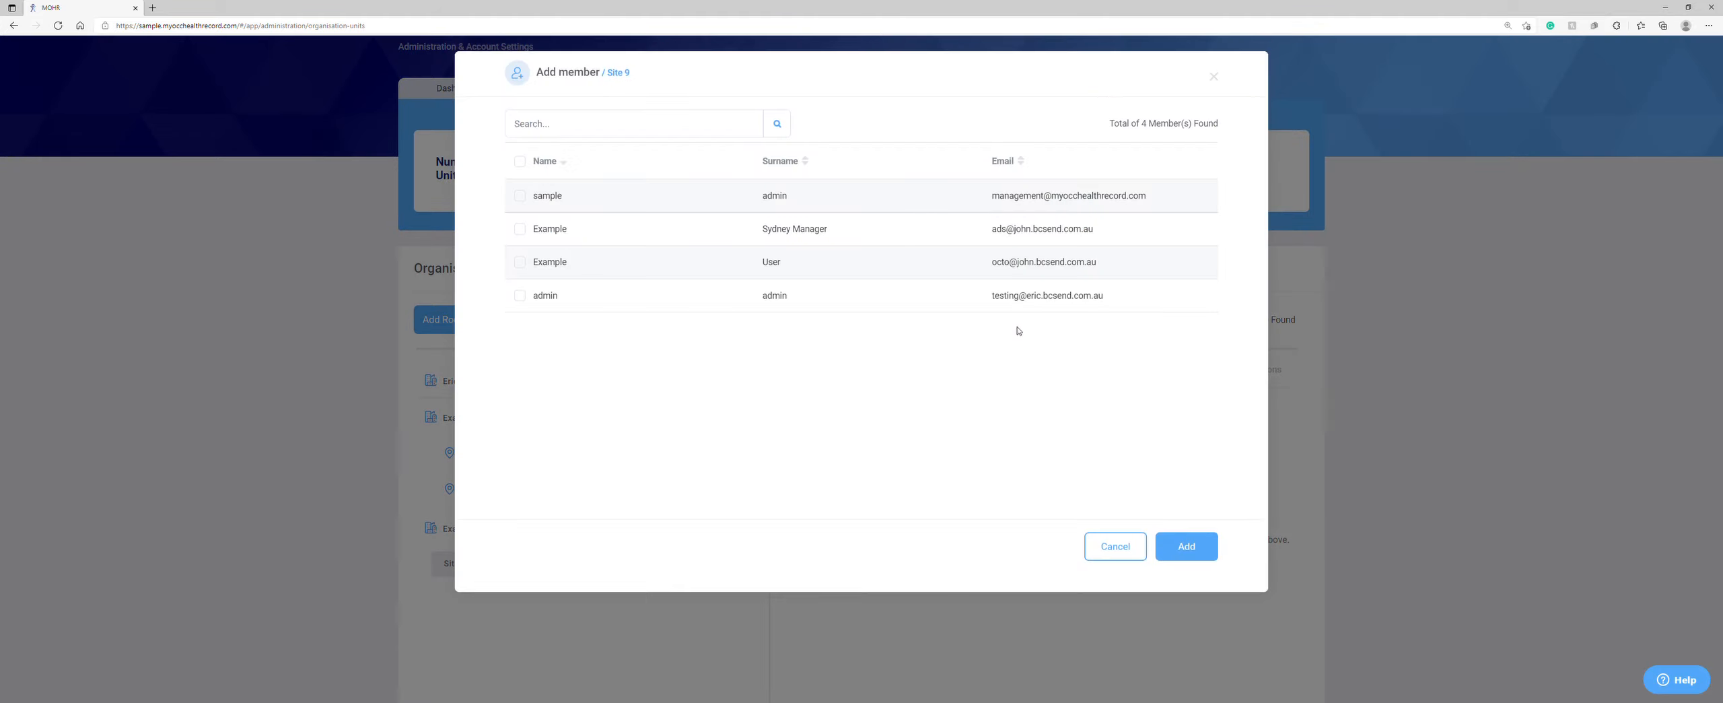
{"action": "left_click", "coordinate": [520, 295]}
{"action": "left_click", "coordinate": [519, 262]}
{"action": "left_click", "coordinate": [520, 230]}
{"action": "left_click", "coordinate": [1200, 555]}
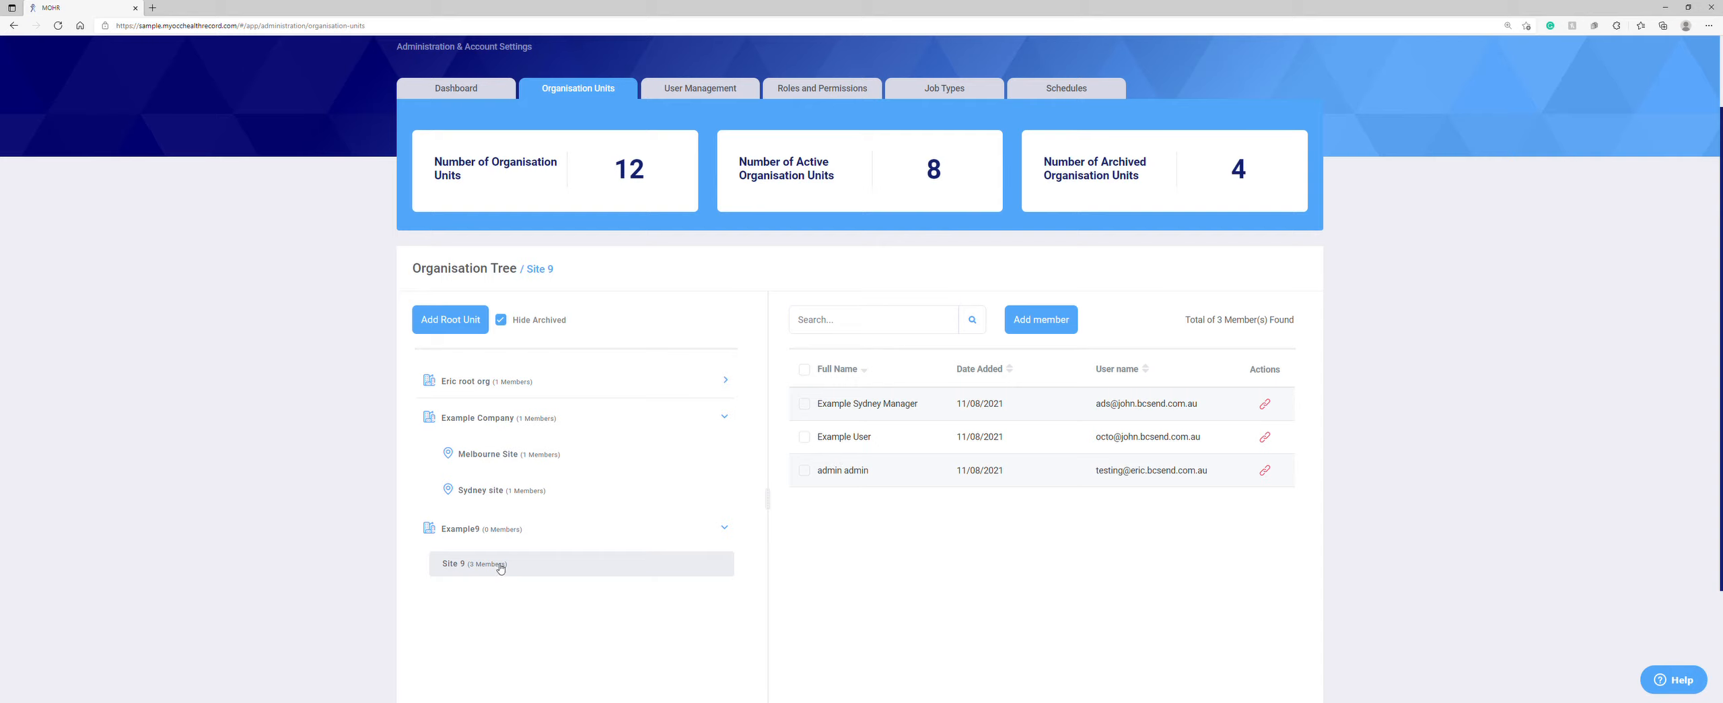
{"action": "scroll", "coordinate": [505, 564], "scroll_direction": "down", "scroll_amount": 2}
{"action": "scroll", "coordinate": [507, 561], "scroll_direction": "up", "scroll_amount": 2}
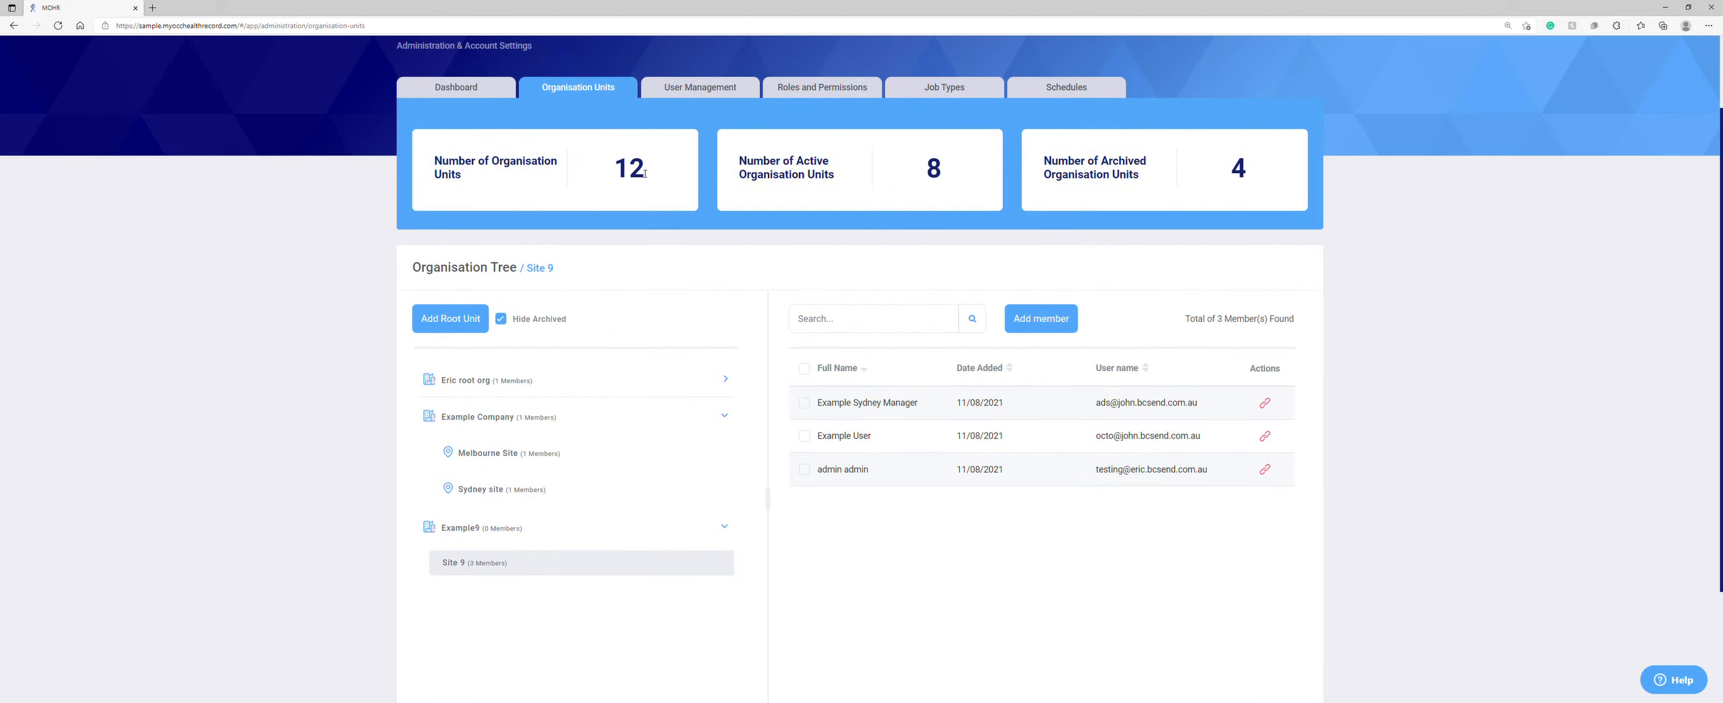
{"action": "left_click", "coordinate": [700, 99]}
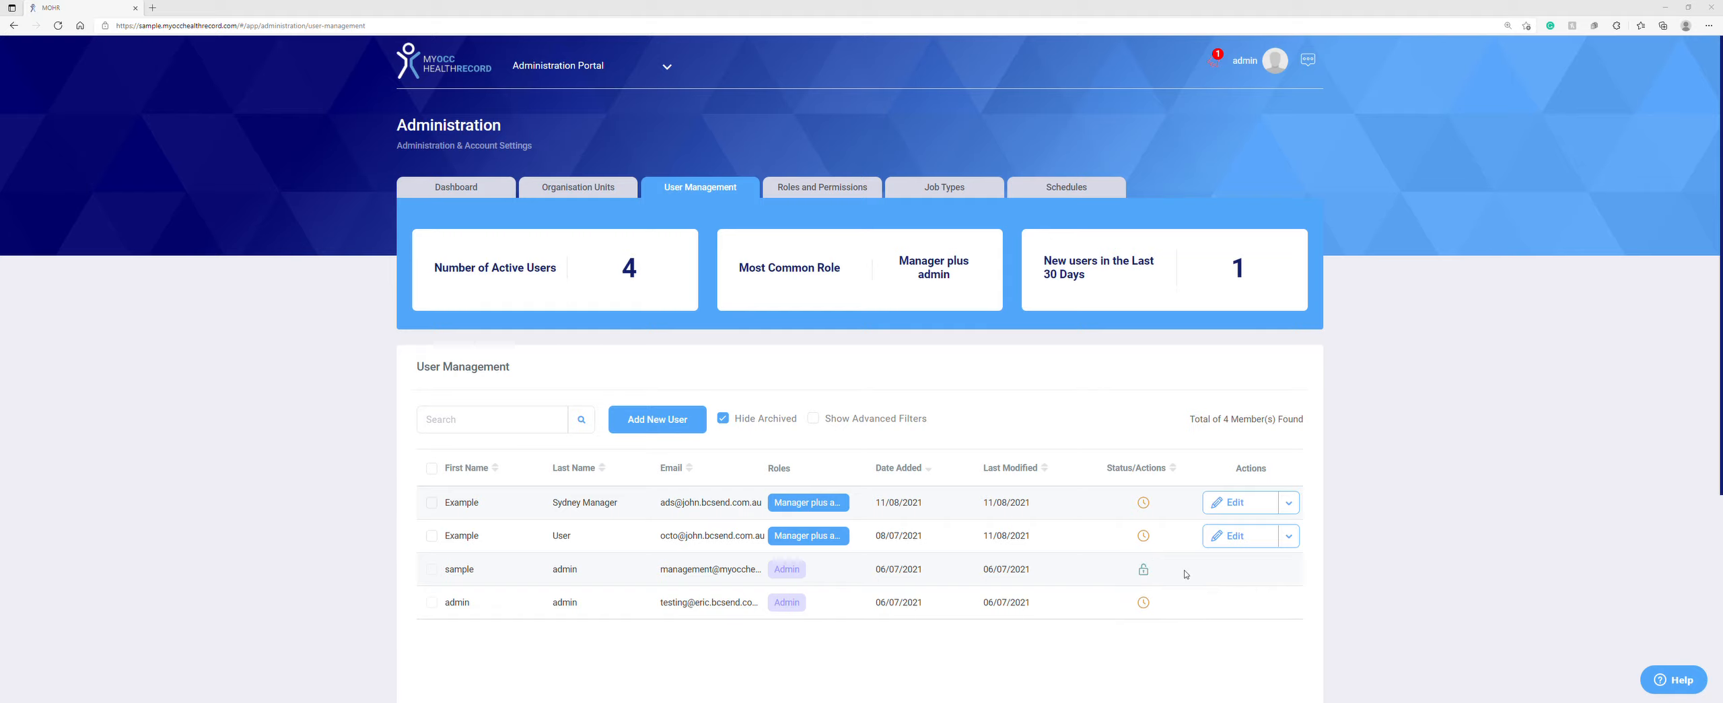
Step: Resend the activation email to the second user's pending account
{"action": "left_click", "coordinate": [1146, 537]}
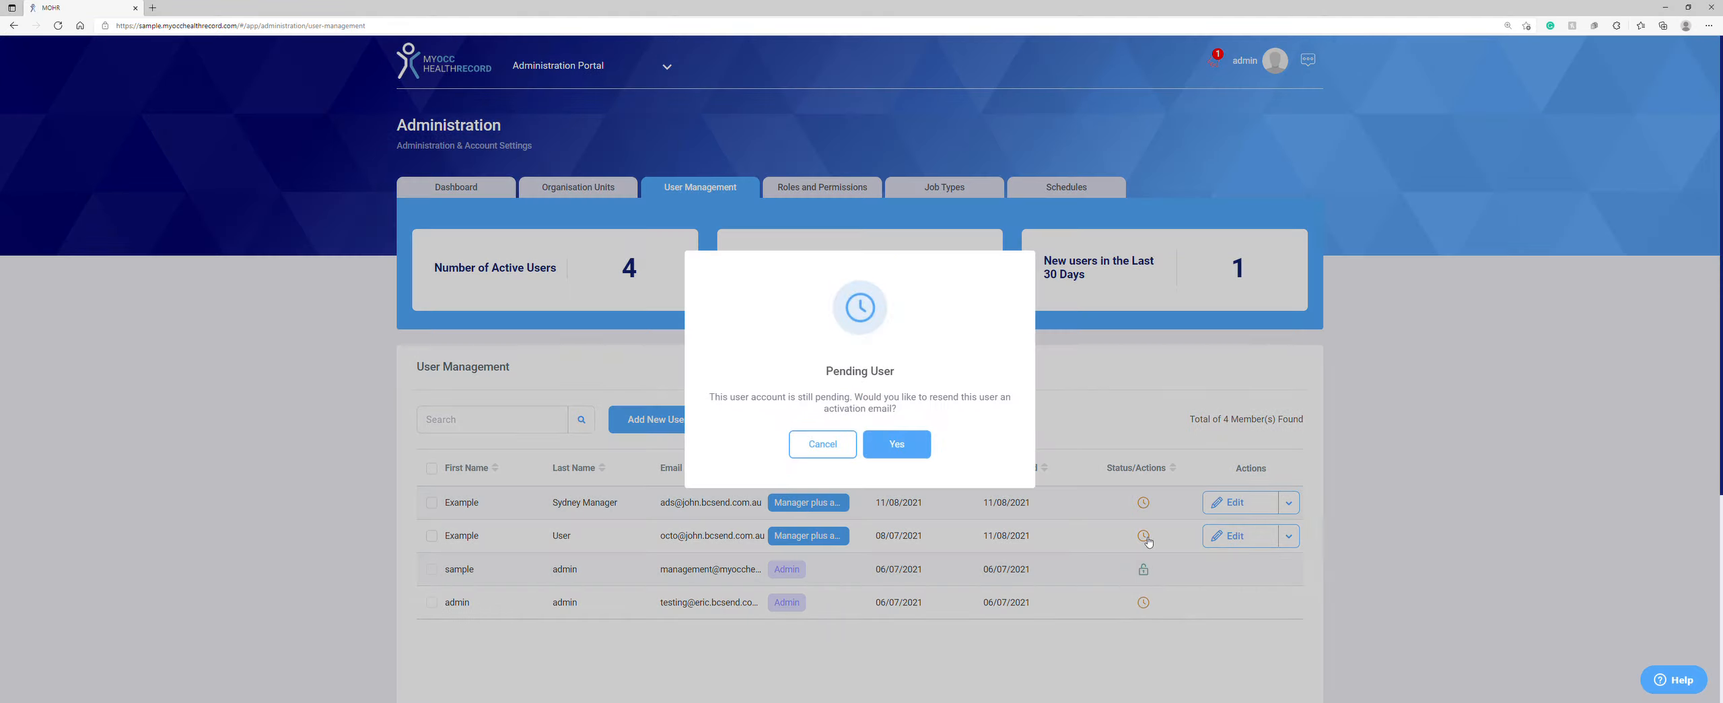
{"action": "left_click", "coordinate": [906, 449]}
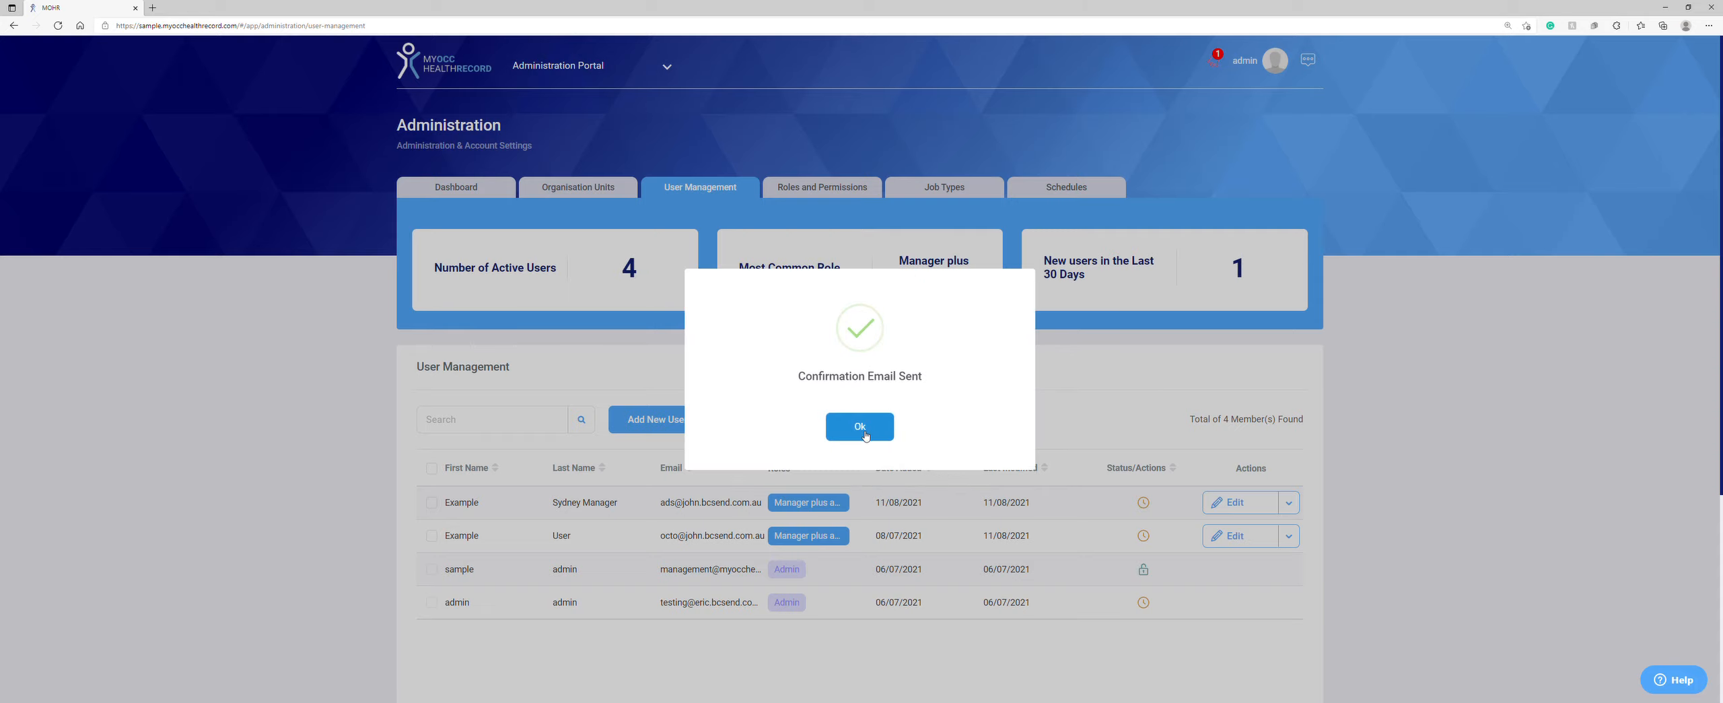
{"action": "left_click", "coordinate": [865, 434]}
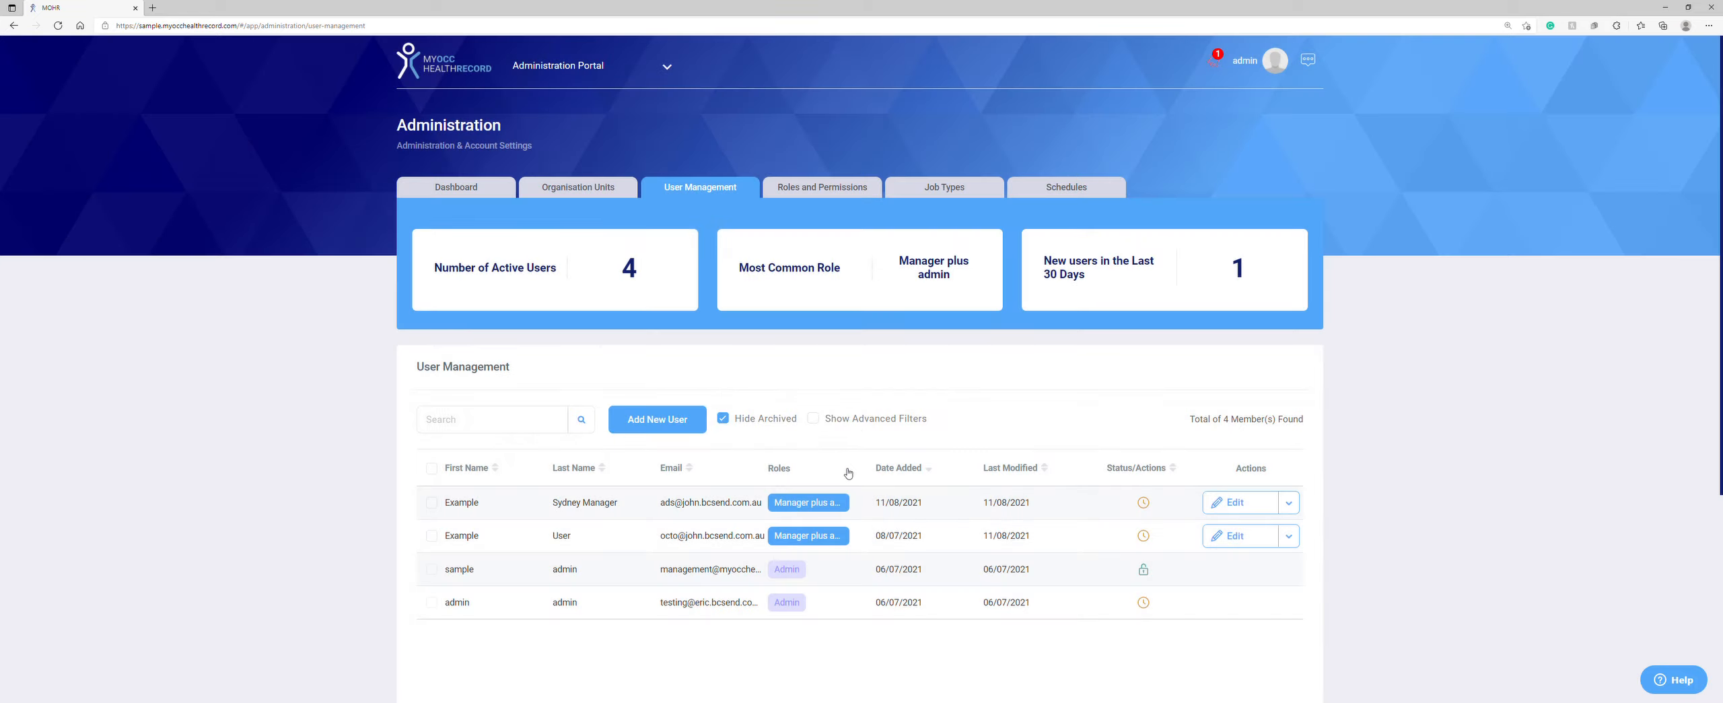
Step: Try the User and Manager plus admin role filters, leaving no role filter applied
{"action": "left_click", "coordinate": [814, 418]}
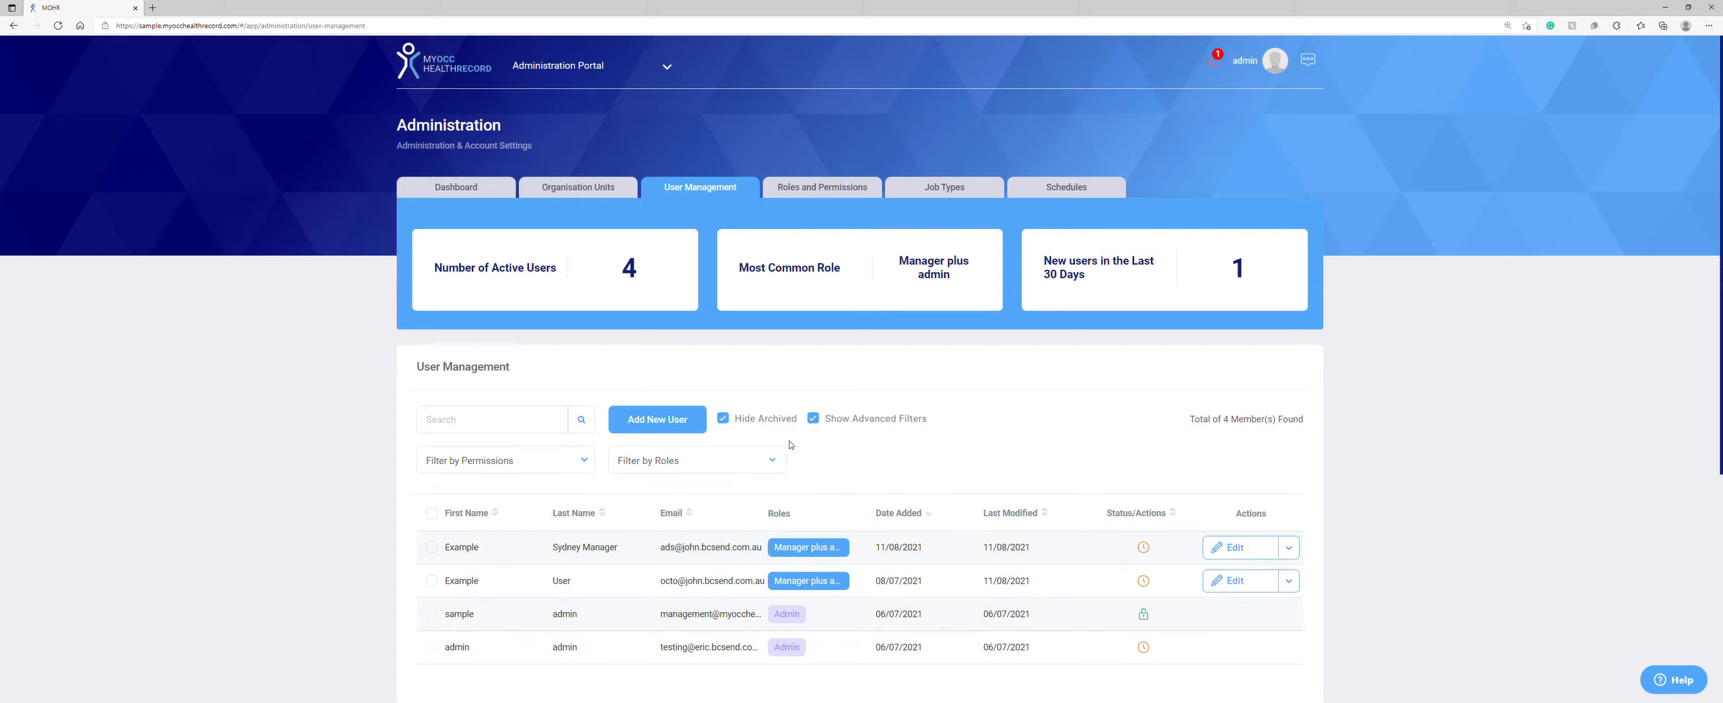
{"action": "left_click", "coordinate": [632, 464]}
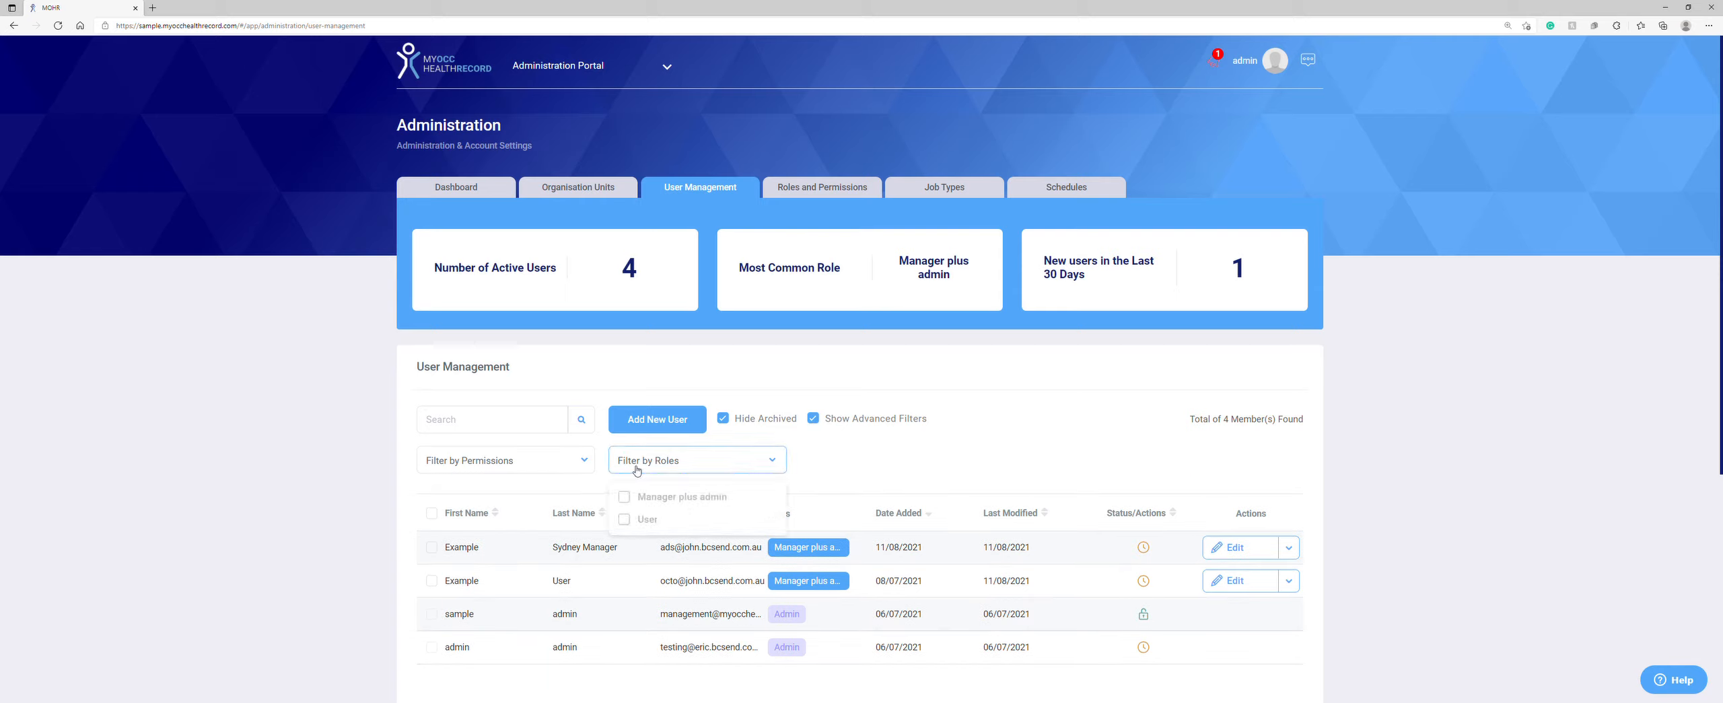
{"action": "left_click", "coordinate": [624, 520]}
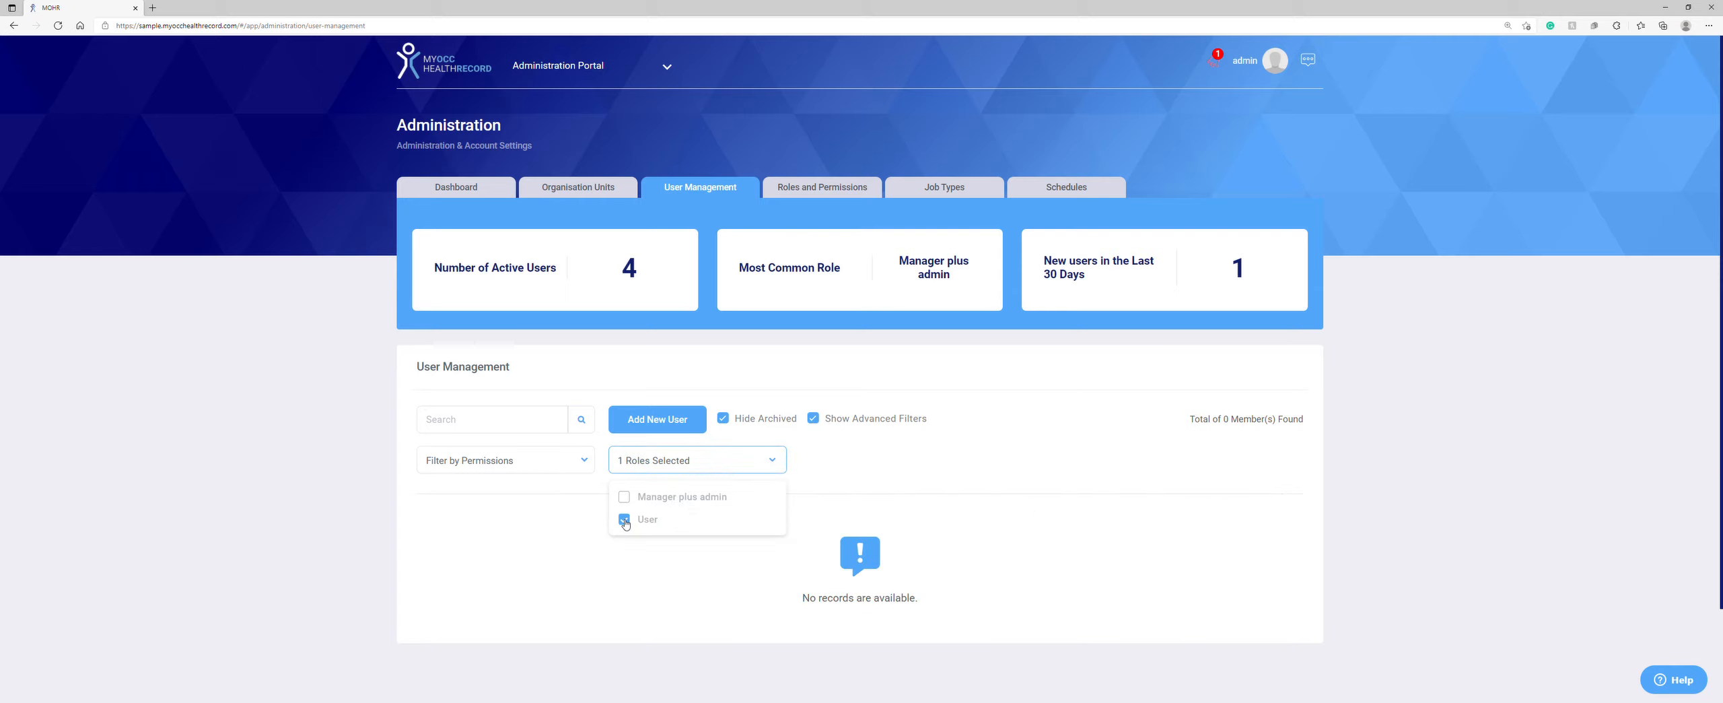
{"action": "left_click", "coordinate": [624, 497]}
{"action": "left_click", "coordinate": [625, 498]}
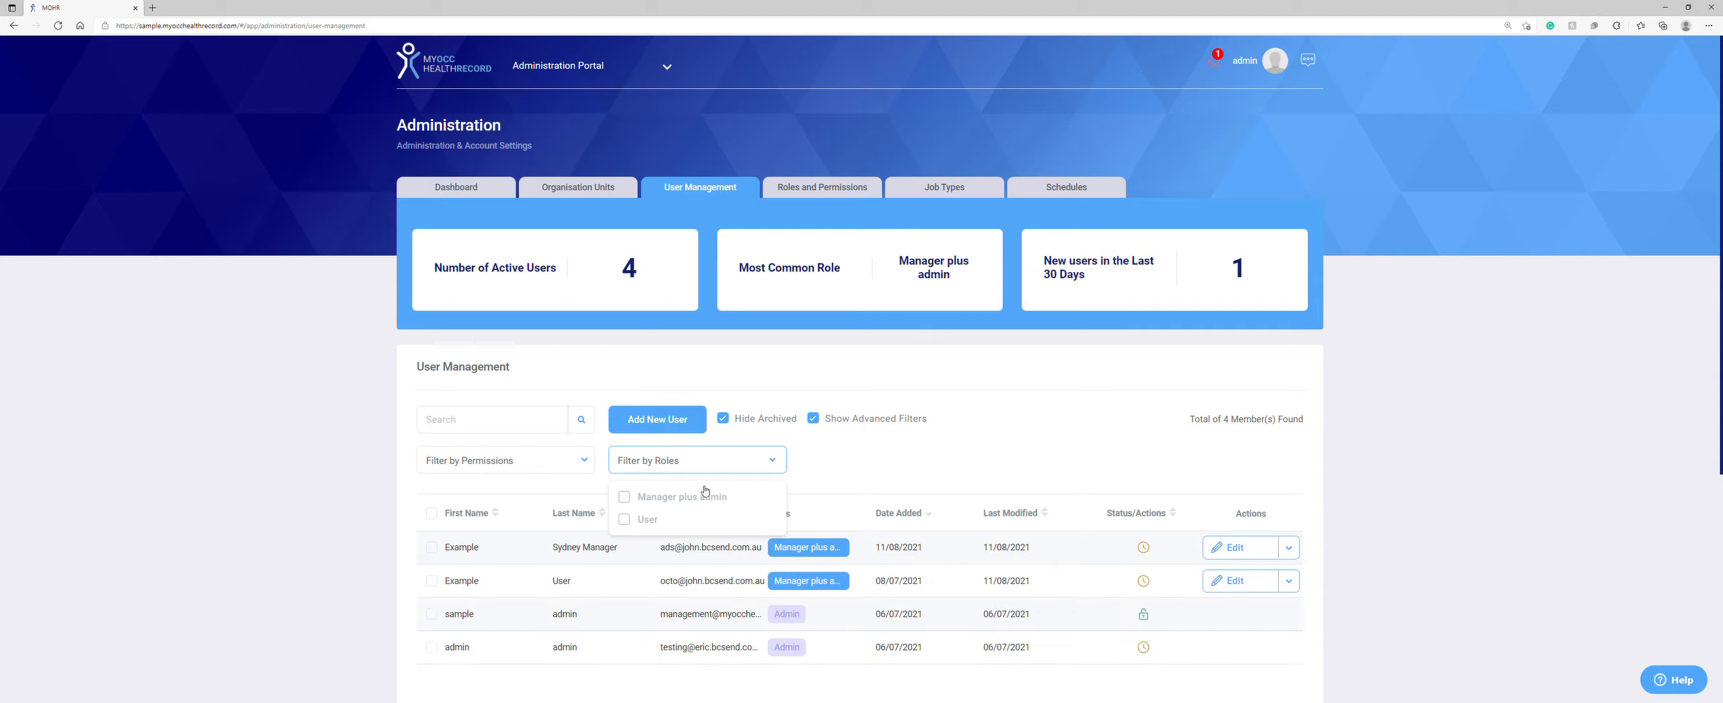
{"action": "left_click", "coordinate": [821, 463]}
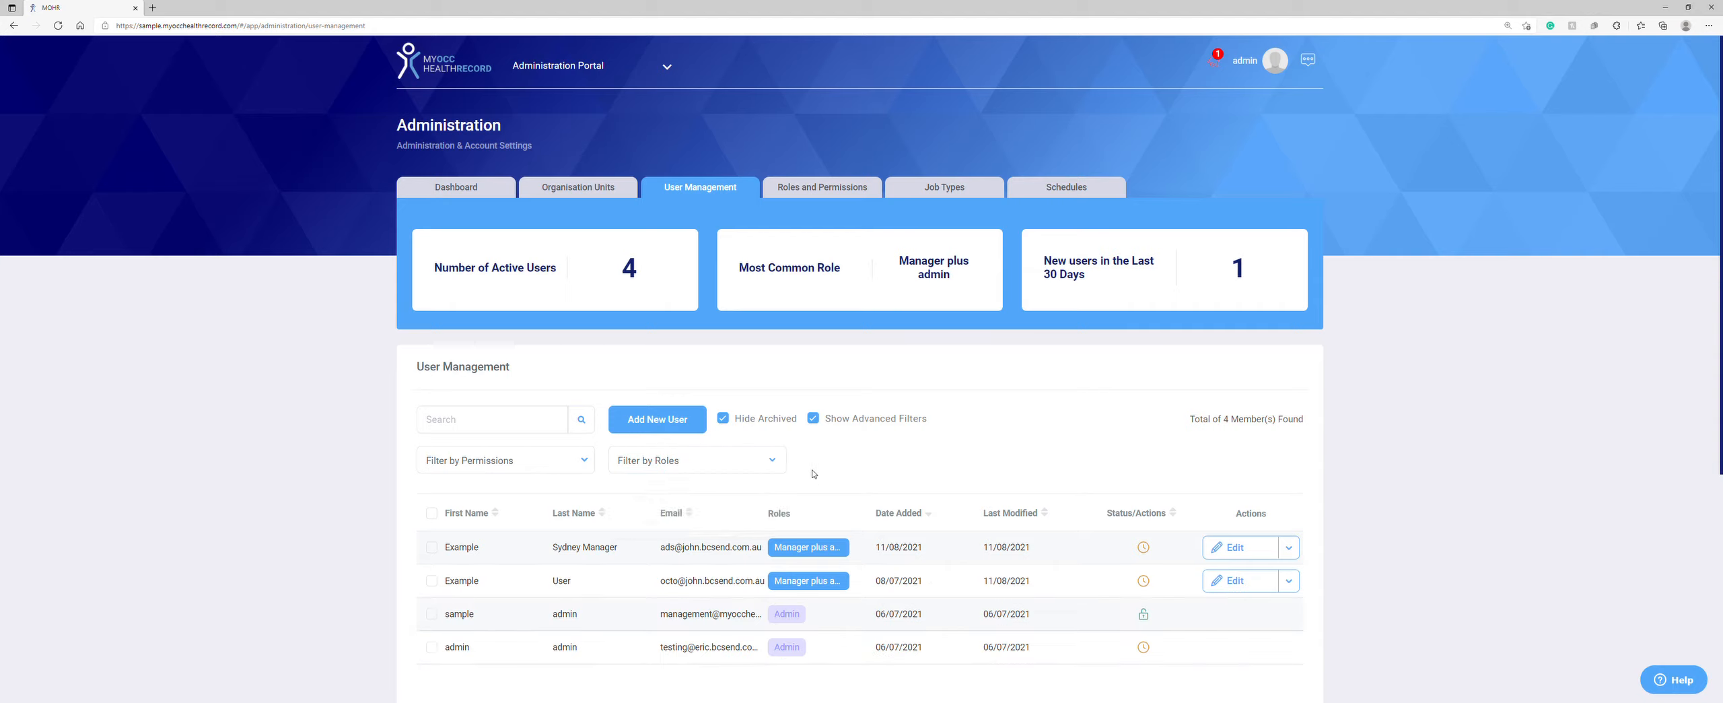
Step: Begin a new user named Example, enter the surname and e-mail address, and continue to Security
{"action": "left_click", "coordinate": [651, 420]}
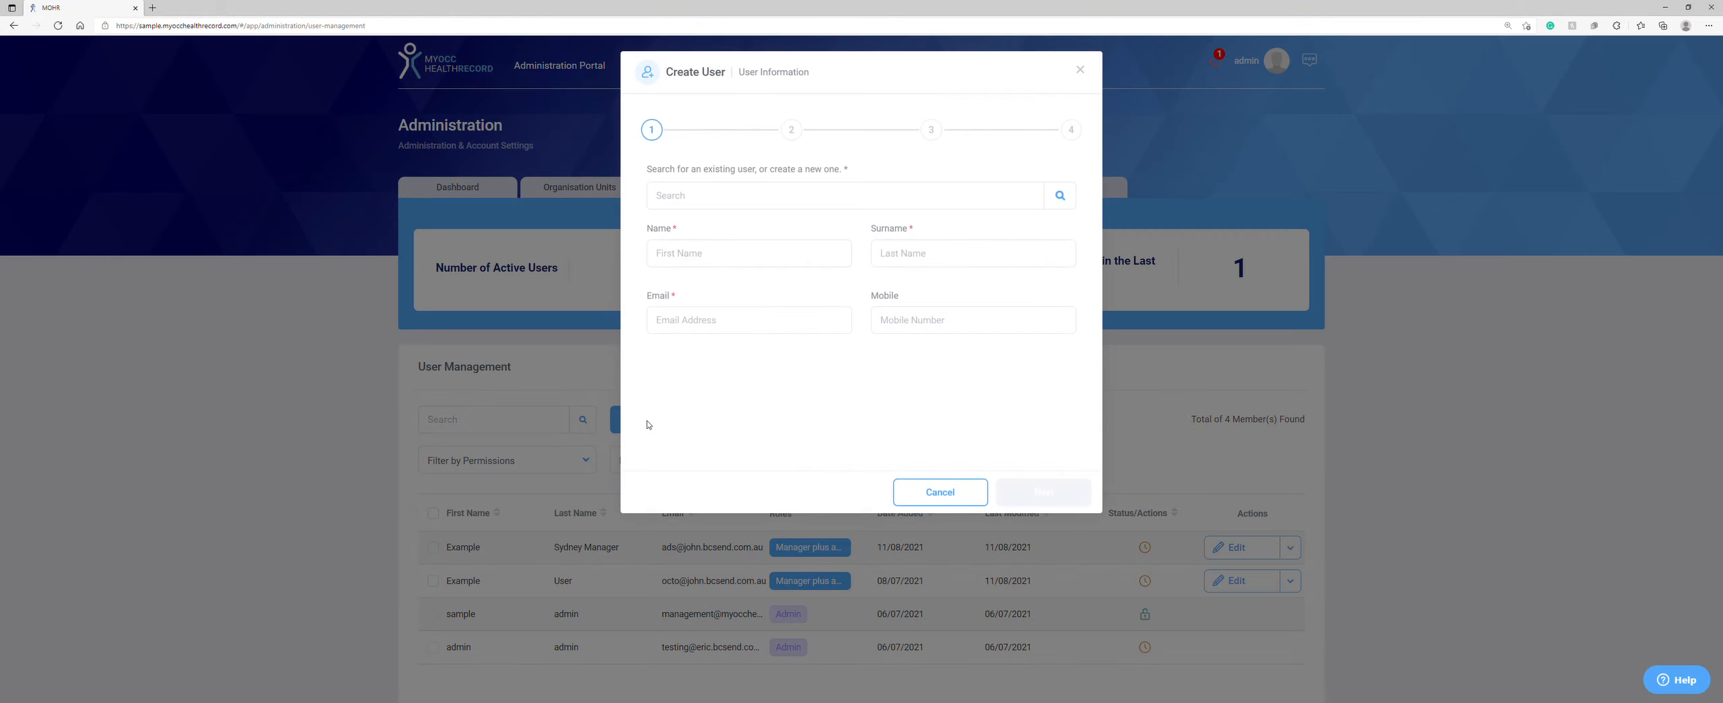
{"action": "type", "text": "Example"}
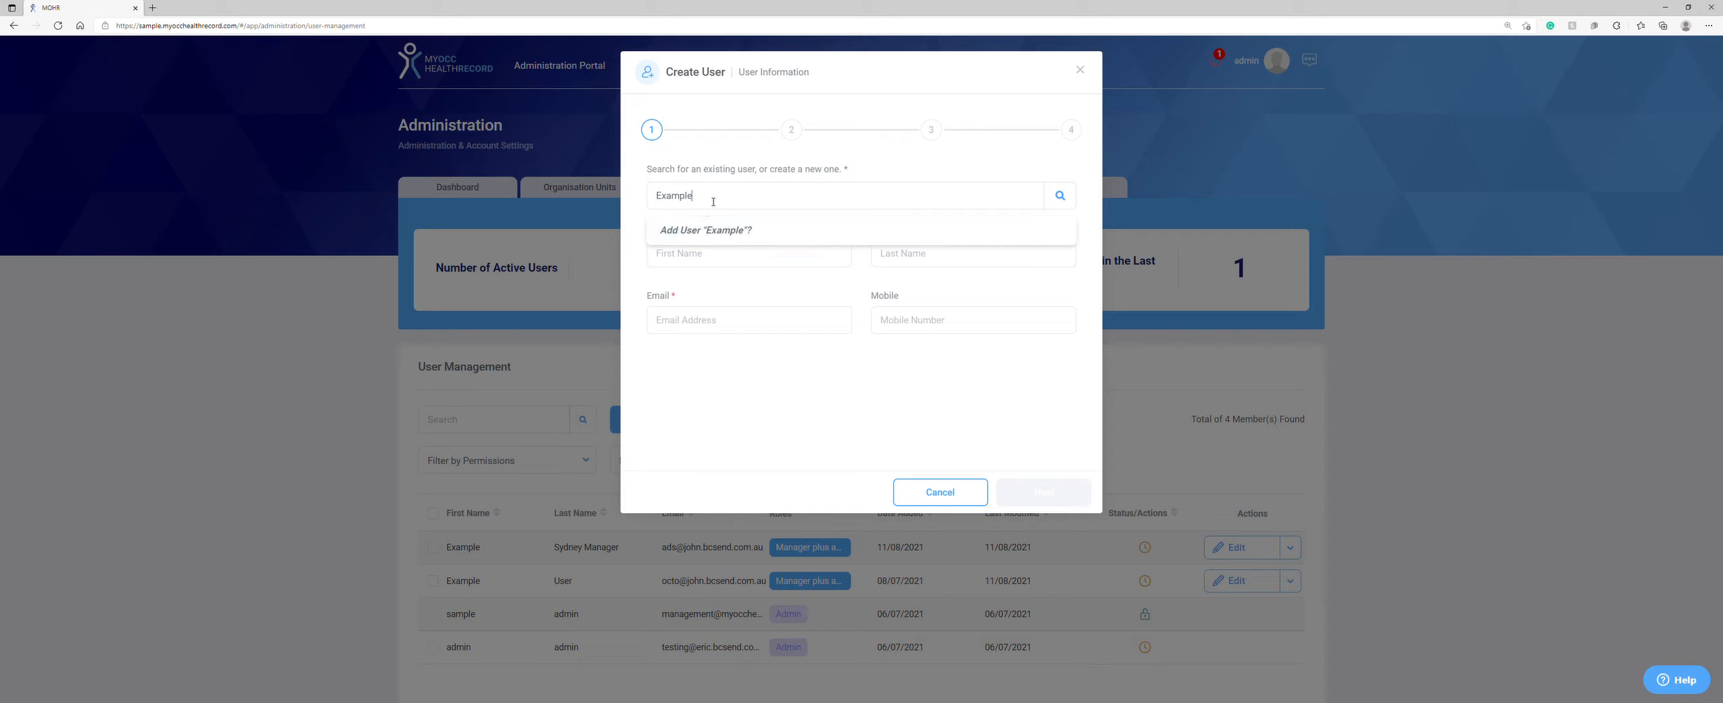
{"action": "left_click", "coordinate": [709, 233]}
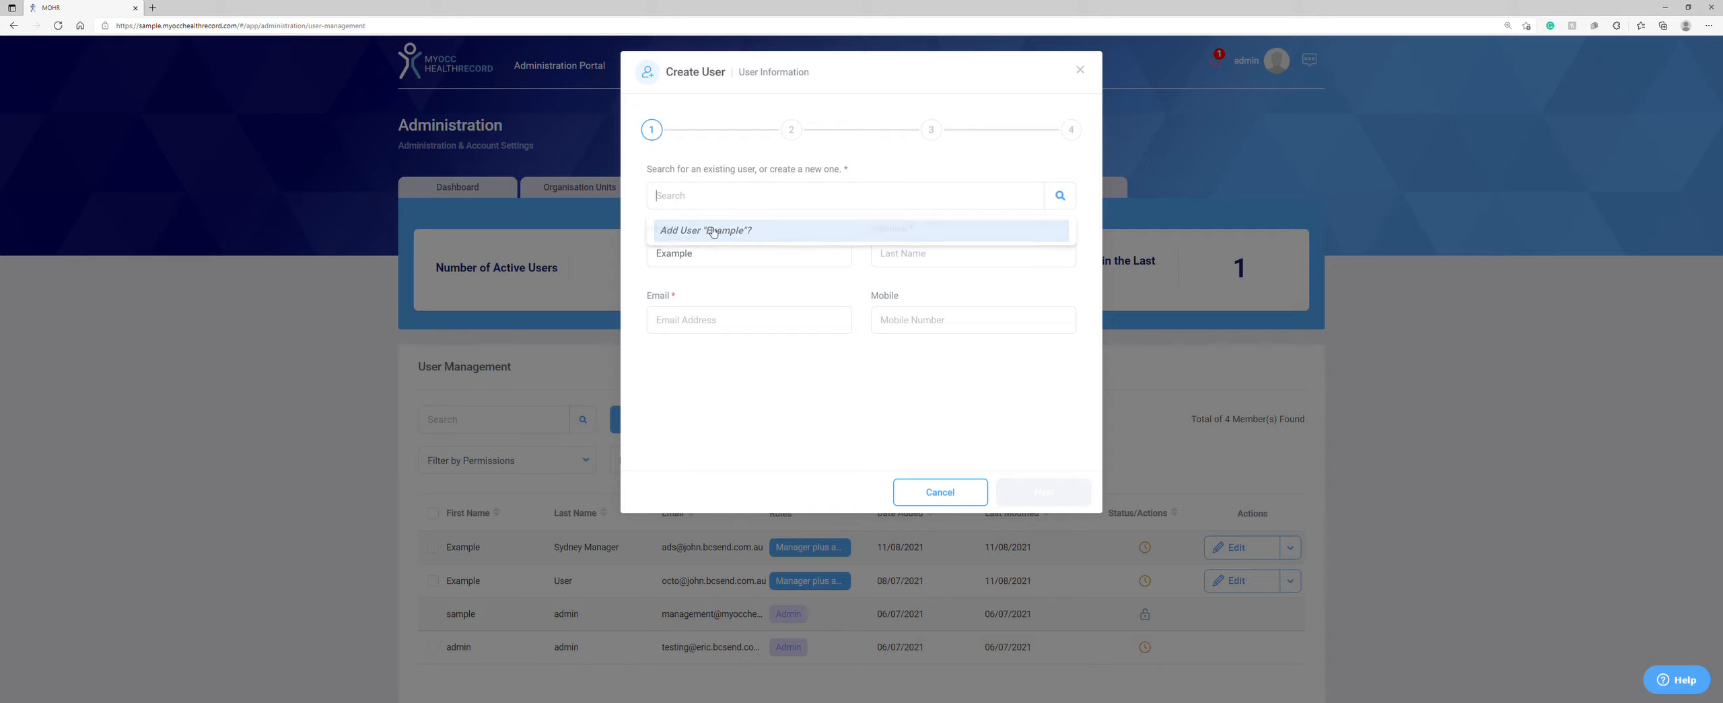
{"action": "left_click", "coordinate": [918, 259]}
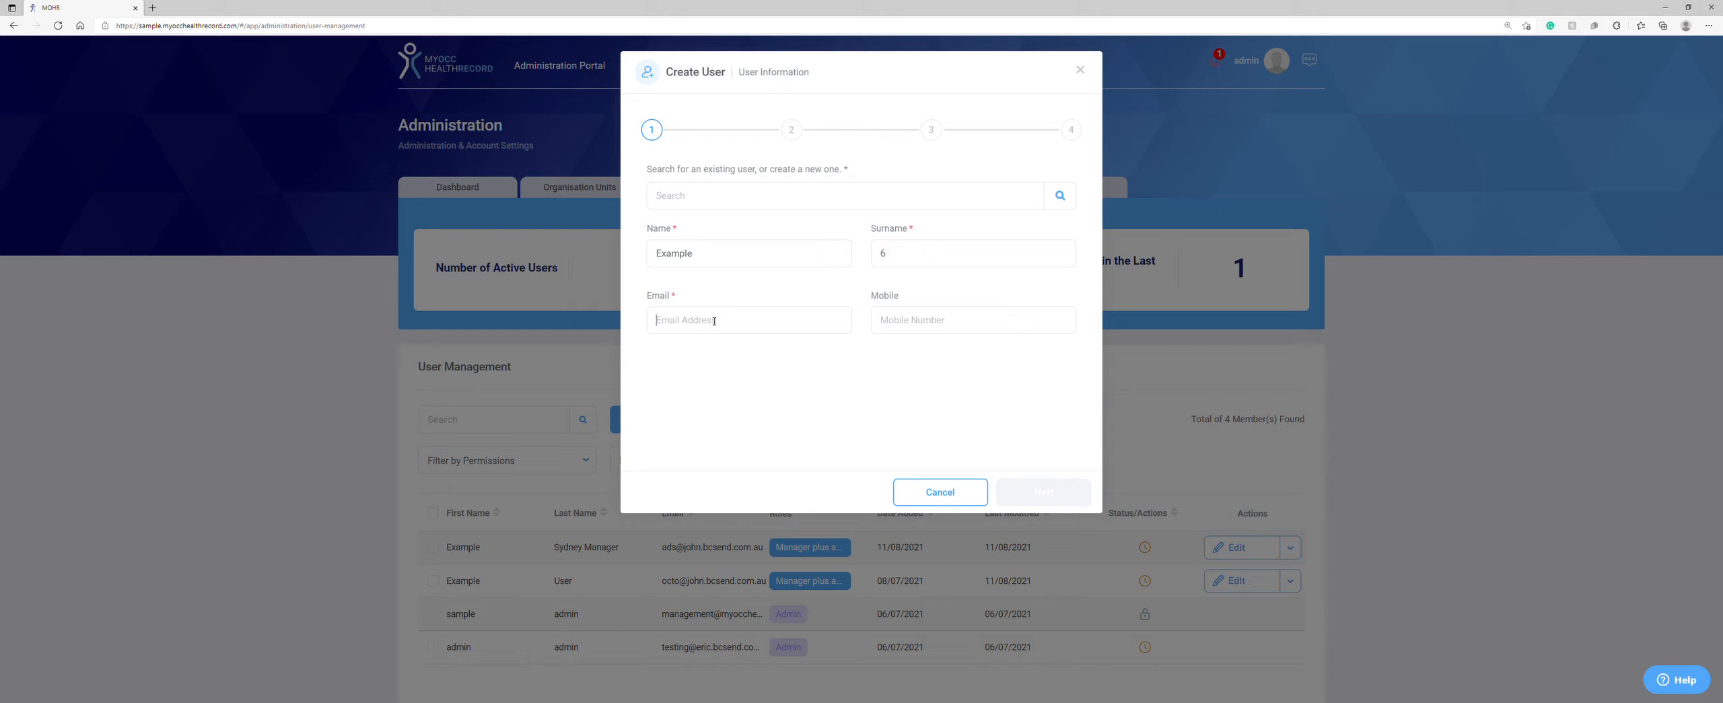
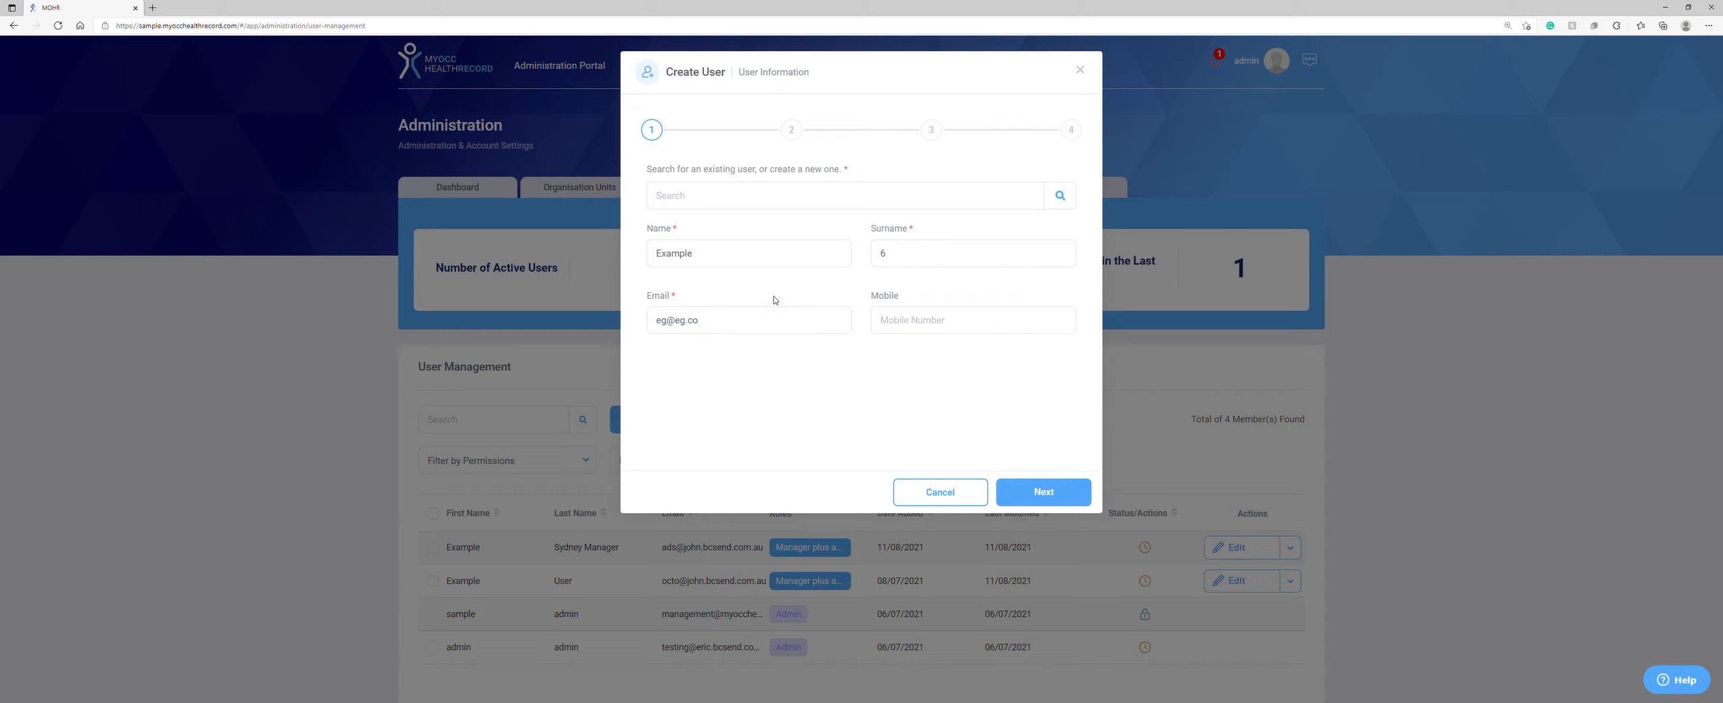
{"action": "left_click", "coordinate": [1026, 493]}
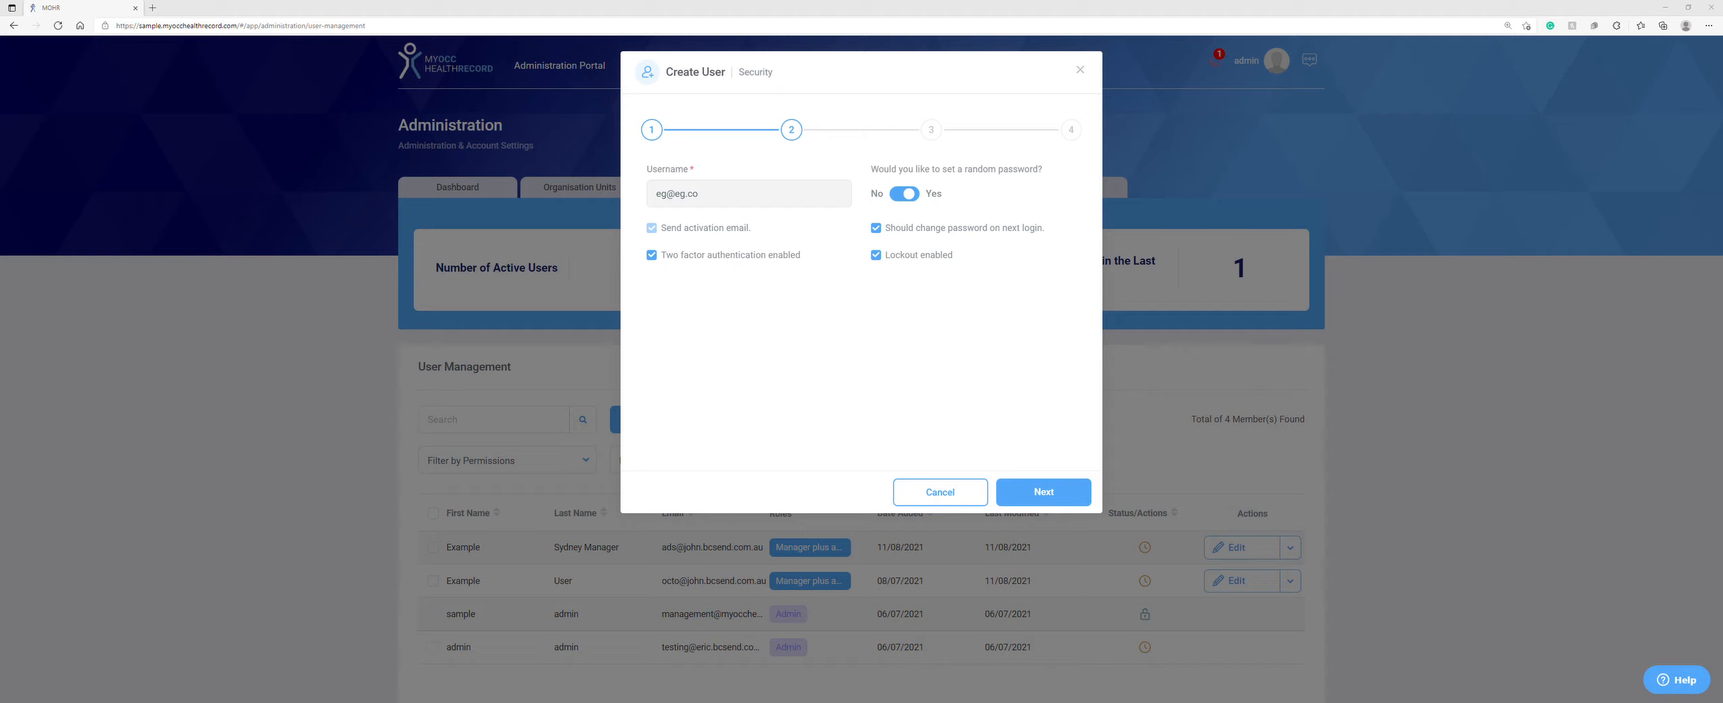
Step: Keep the random password option for the new user
{"action": "left_click", "coordinate": [907, 196]}
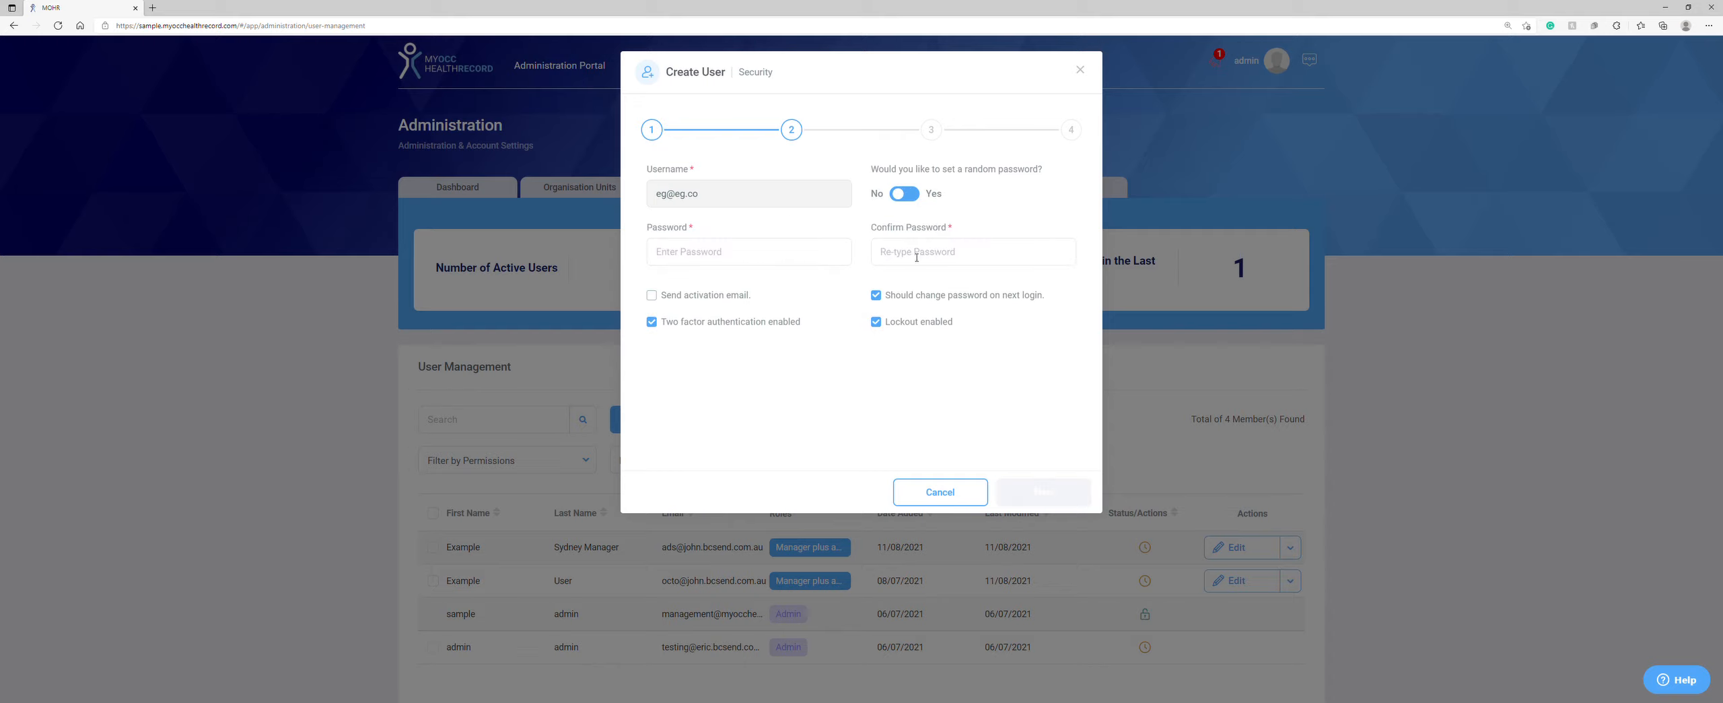
{"action": "left_click", "coordinate": [908, 196]}
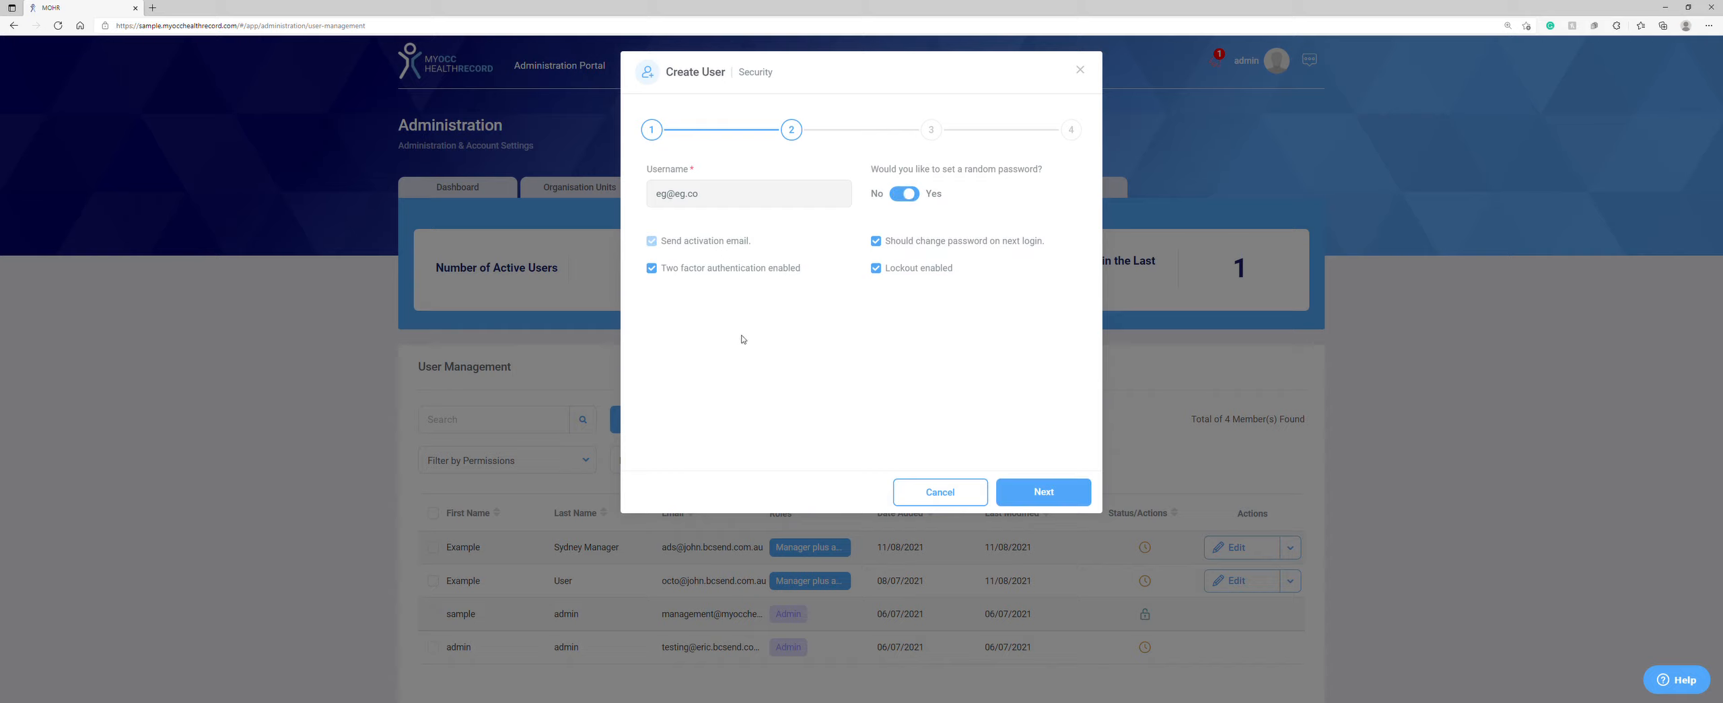
{"action": "left_click", "coordinate": [1040, 492]}
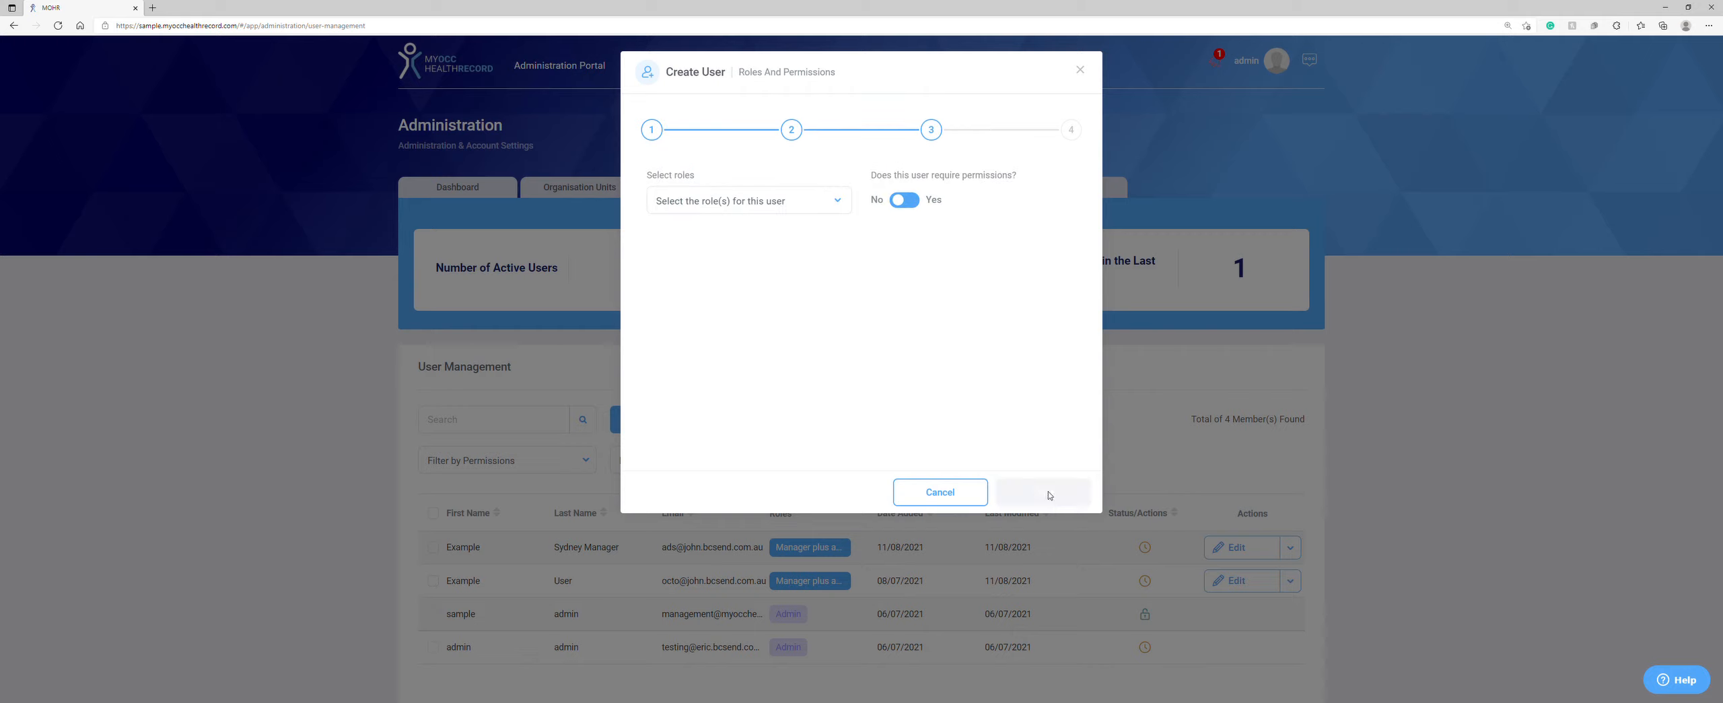
Step: Assign only the User role and grant Occupational Risk Profile permissions
{"action": "left_click", "coordinate": [759, 209]}
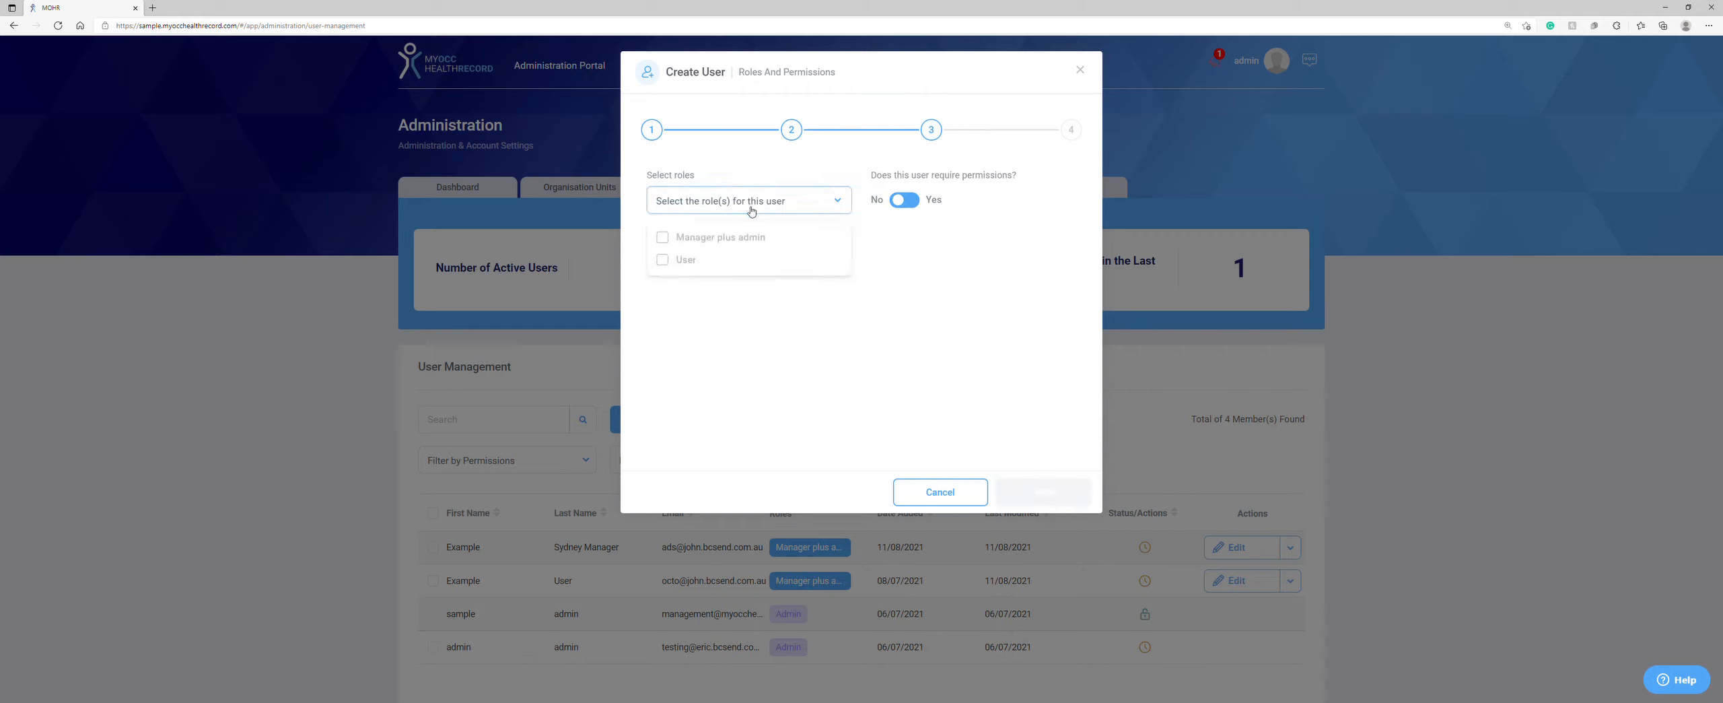
{"action": "left_click", "coordinate": [665, 238]}
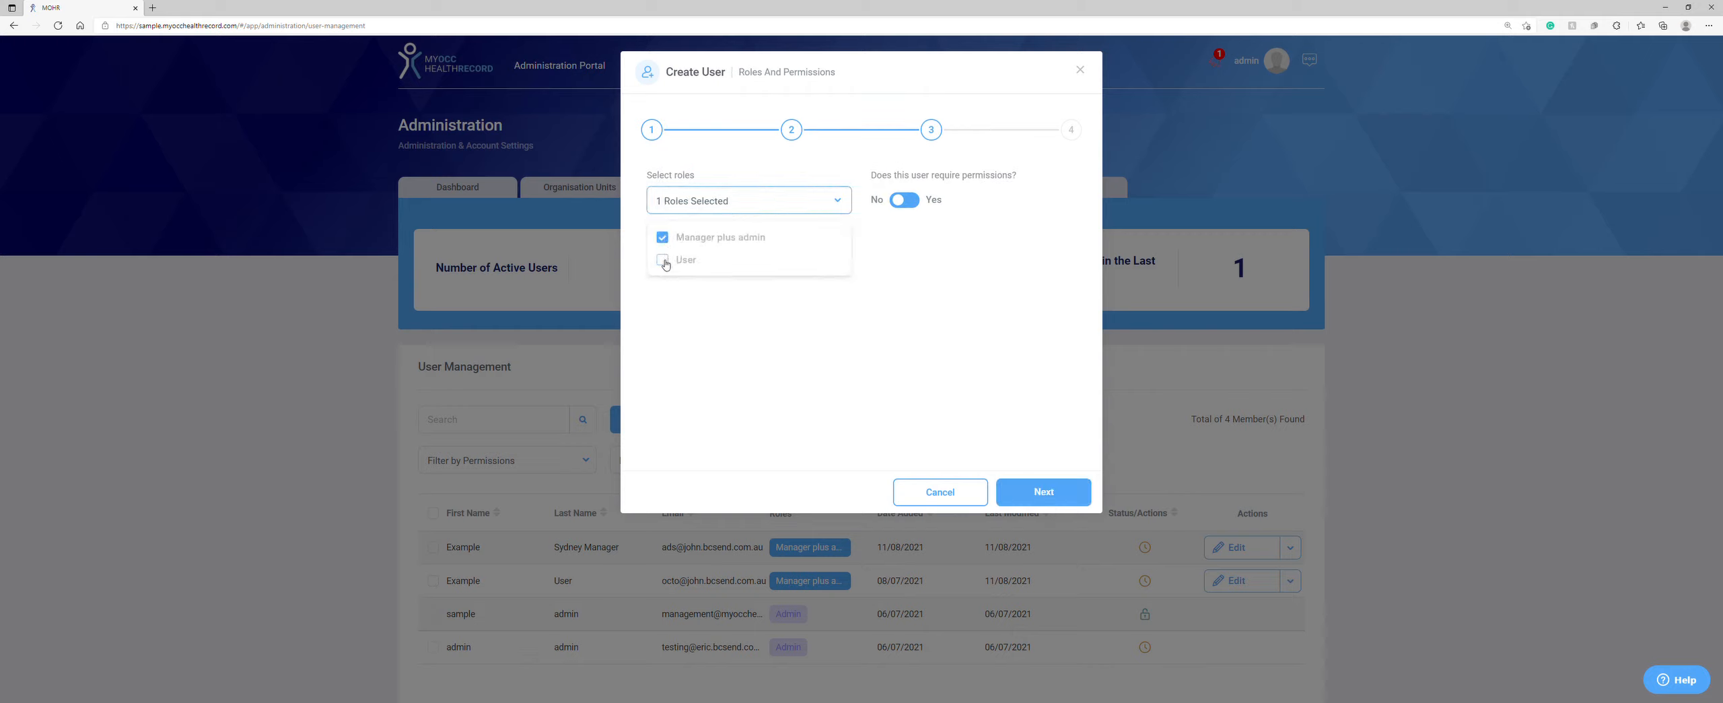
{"action": "left_click", "coordinate": [664, 261]}
{"action": "left_click", "coordinate": [664, 239]}
{"action": "left_click", "coordinate": [908, 204]}
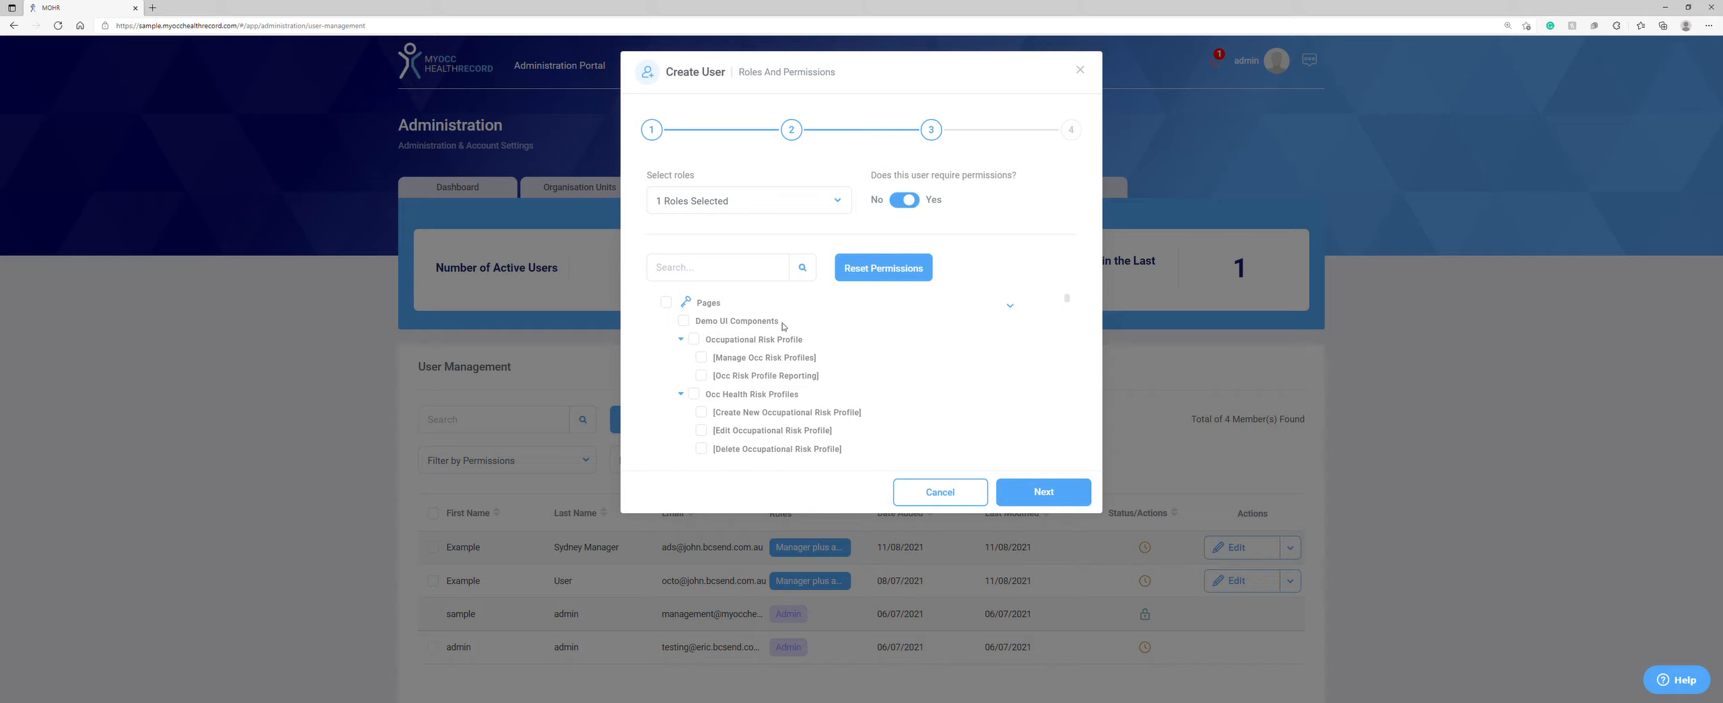
{"action": "left_click", "coordinate": [696, 341]}
{"action": "left_click", "coordinate": [683, 321]}
{"action": "left_click", "coordinate": [1054, 493]}
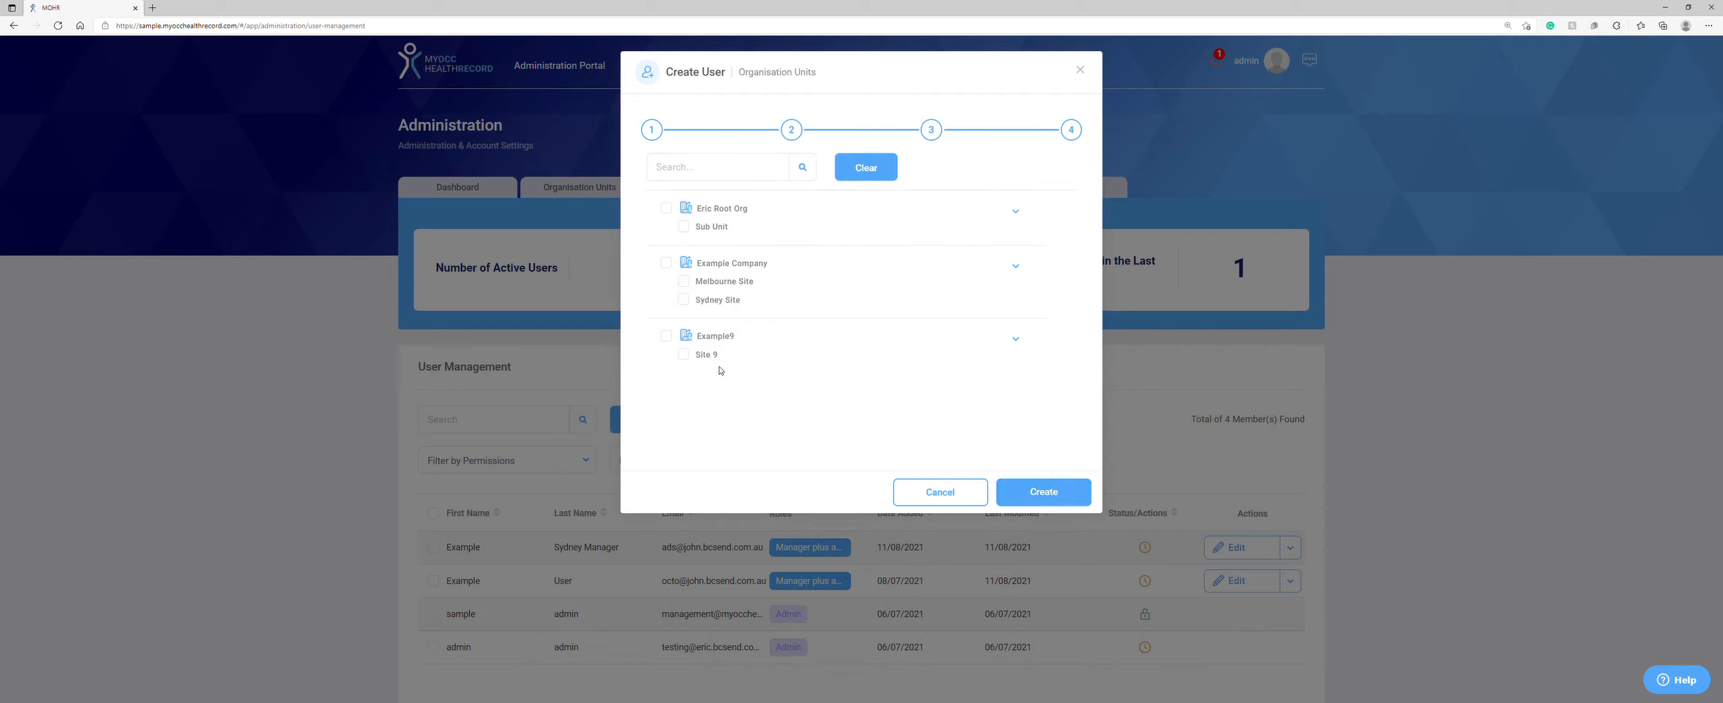
Step: Assign the new user to Site 9 and Sydney Site and create the account
{"action": "left_click", "coordinate": [684, 354]}
{"action": "left_click", "coordinate": [686, 302]}
{"action": "left_click", "coordinate": [1038, 494]}
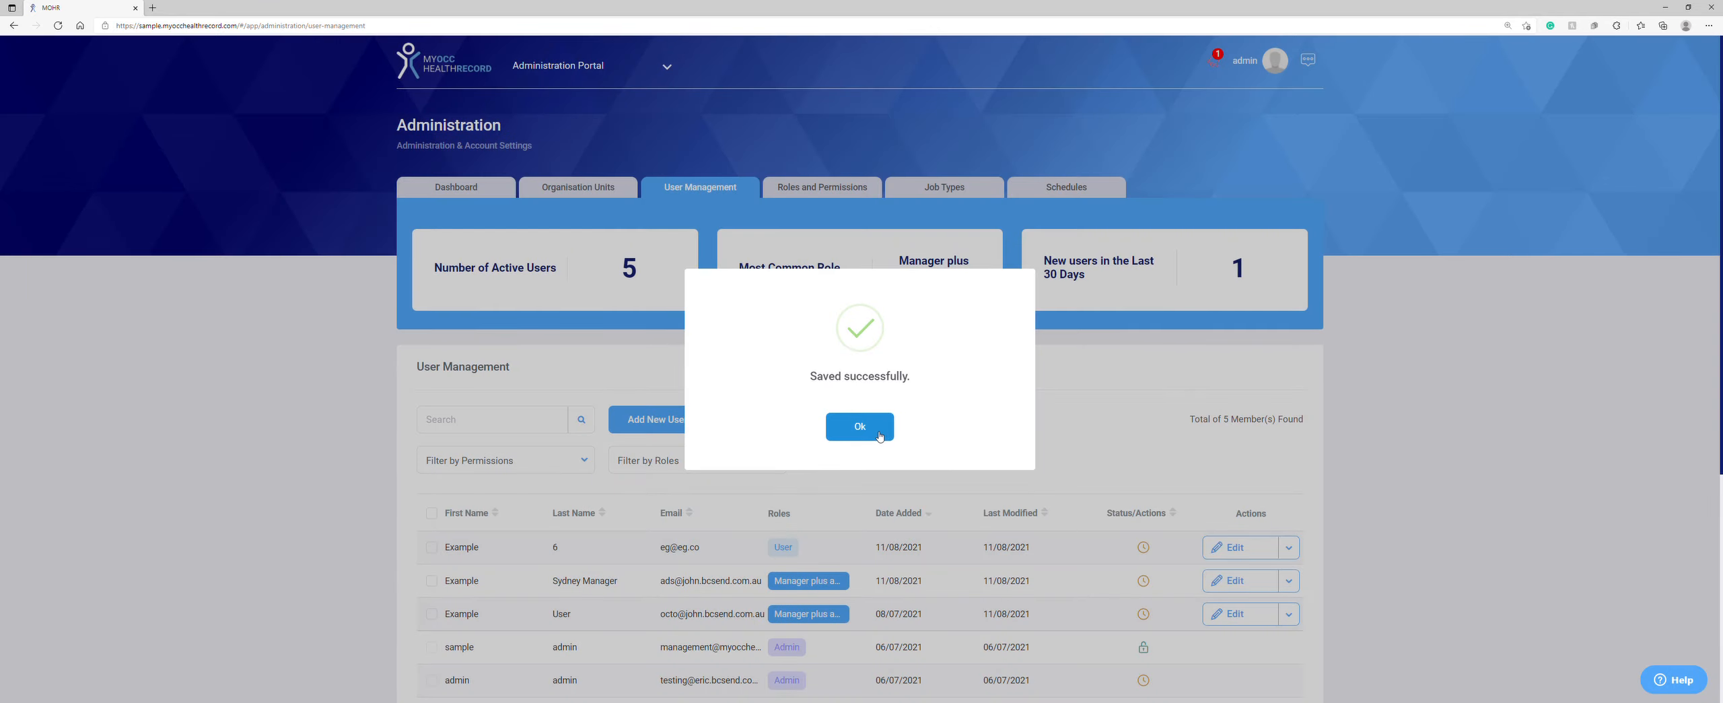
{"action": "left_click", "coordinate": [878, 435]}
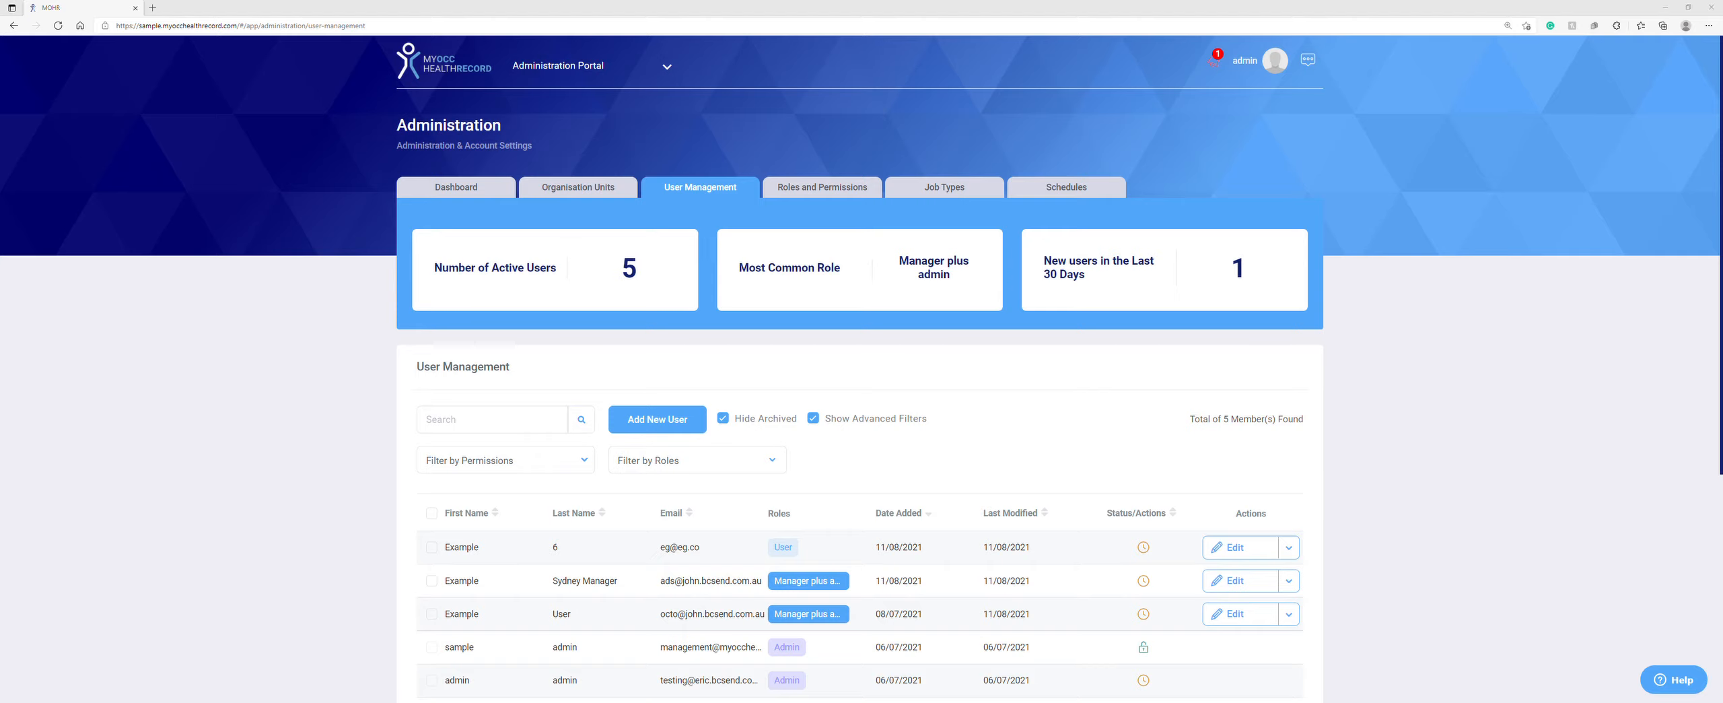
{"action": "left_click", "coordinate": [804, 188]}
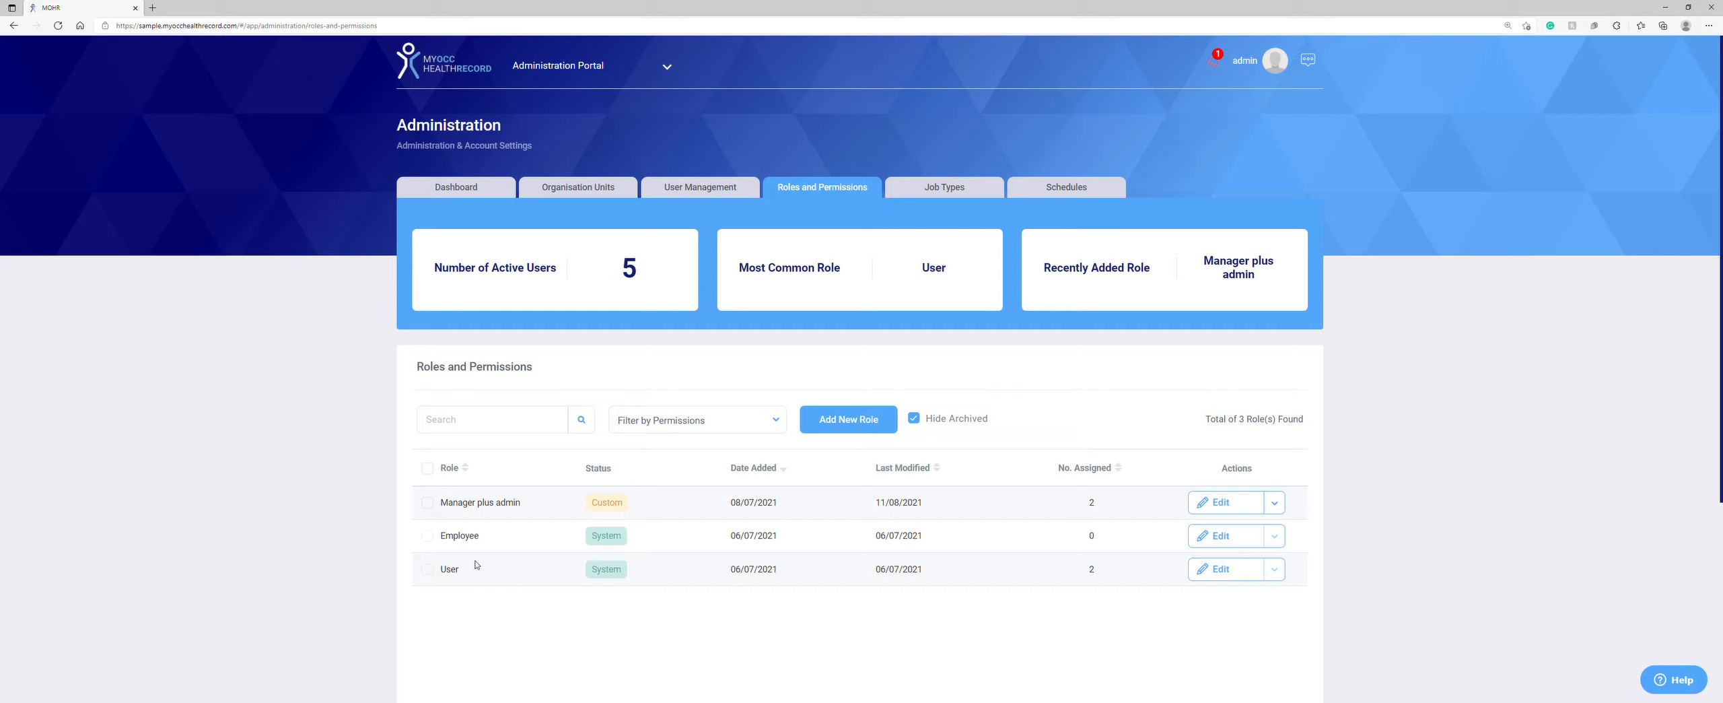
{"action": "mouse_move", "coordinate": [605, 572]}
{"action": "left_click", "coordinate": [847, 424]}
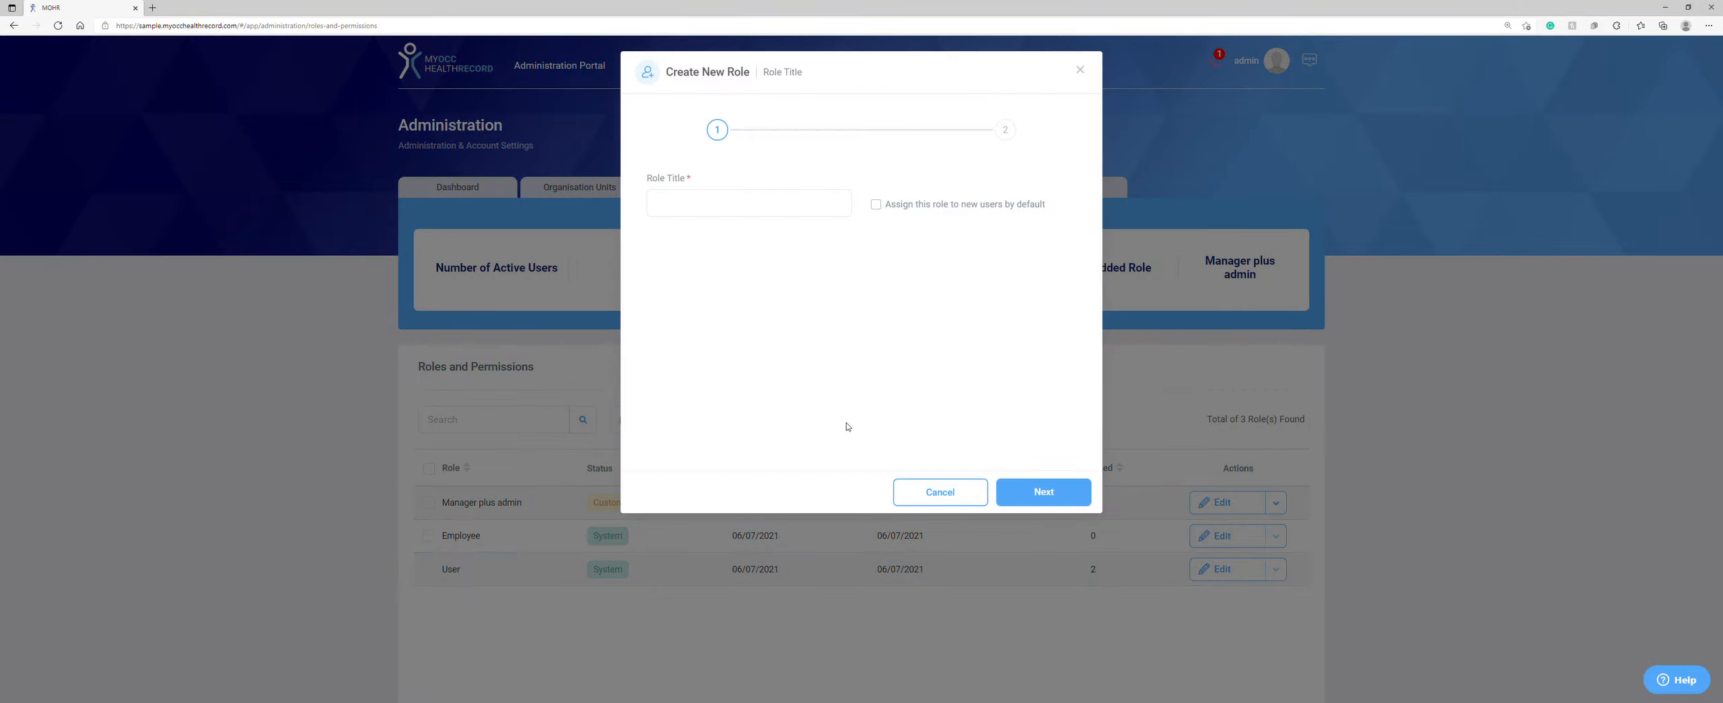
{"action": "left_click", "coordinate": [731, 199]}
{"action": "type", "text": "Example"}
{"action": "left_click", "coordinate": [1030, 487]}
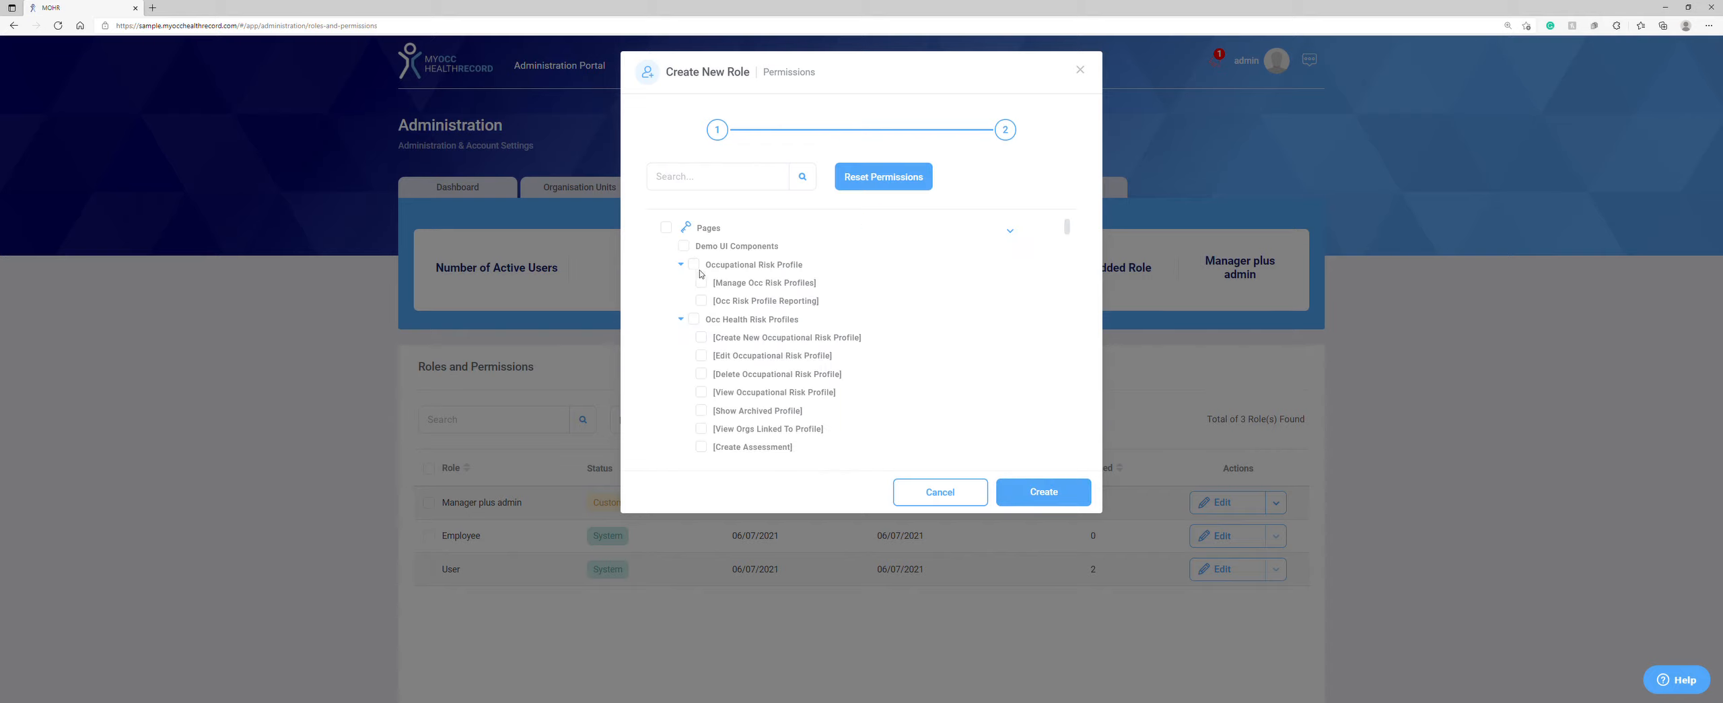
{"action": "scroll", "coordinate": [700, 273], "scroll_direction": "down", "scroll_amount": 10}
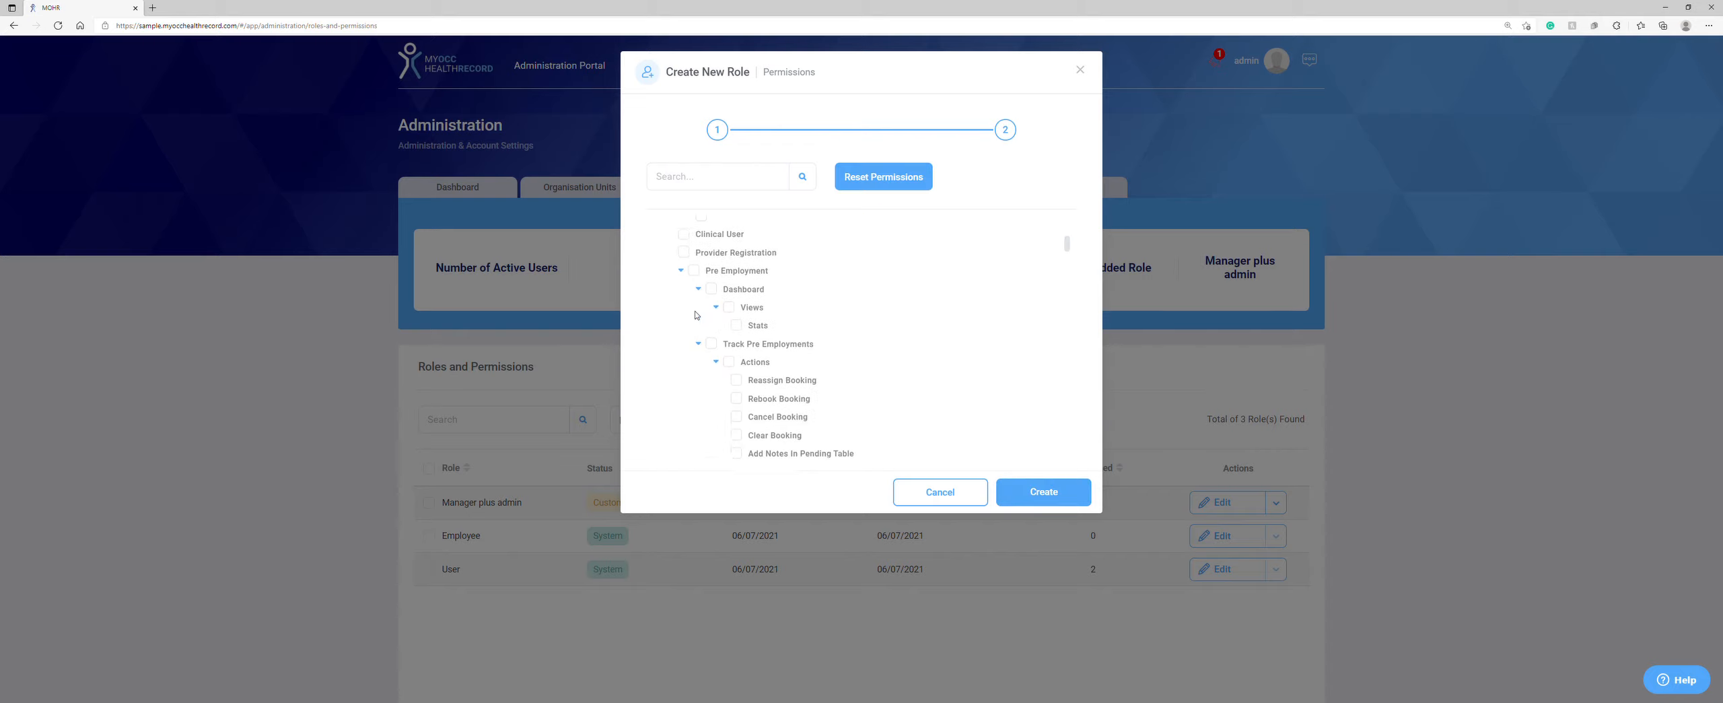
{"action": "scroll", "coordinate": [696, 314], "scroll_direction": "down", "scroll_amount": 5}
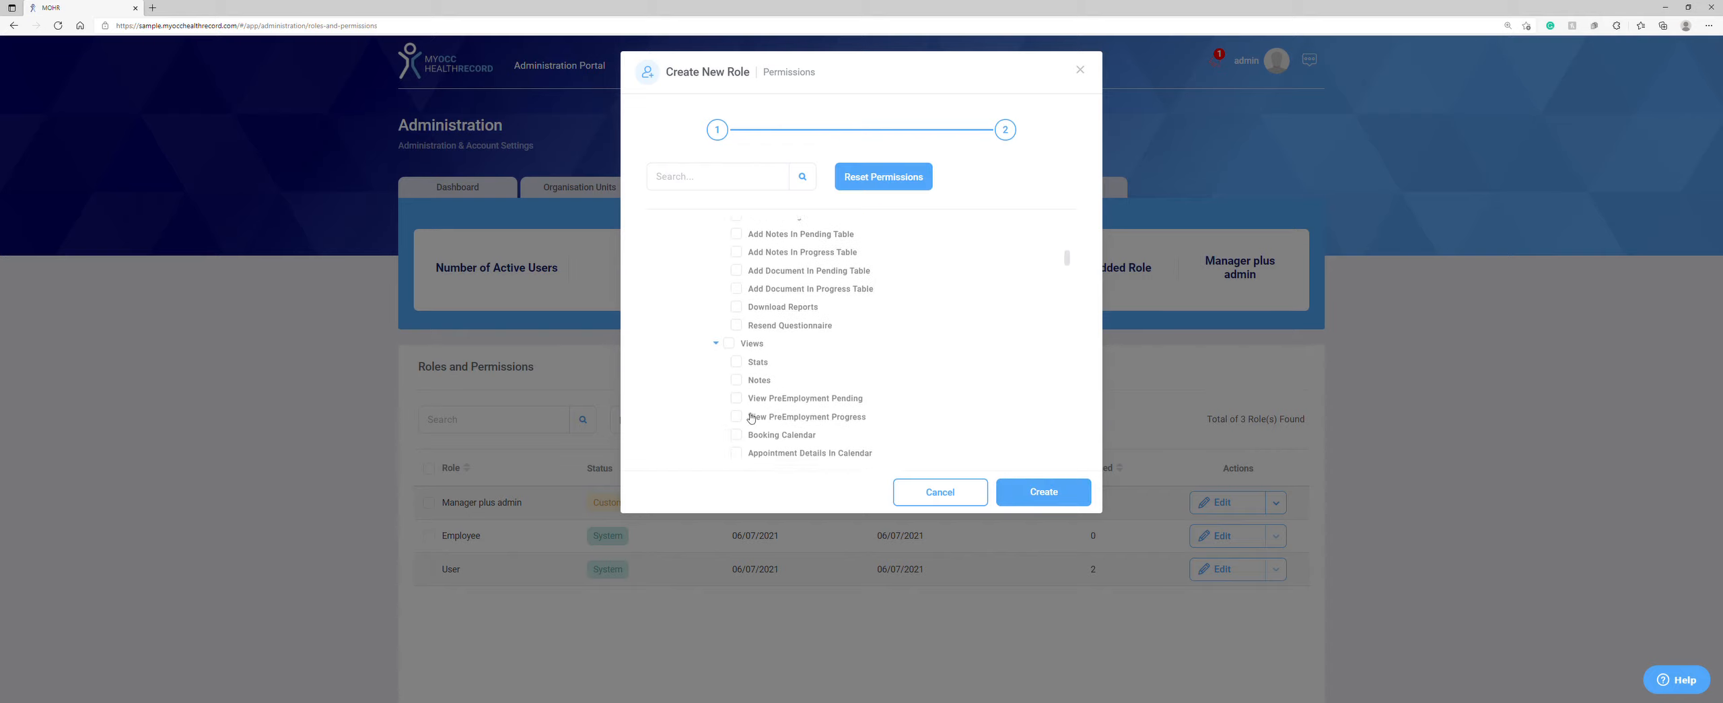
{"action": "left_click", "coordinate": [965, 492]}
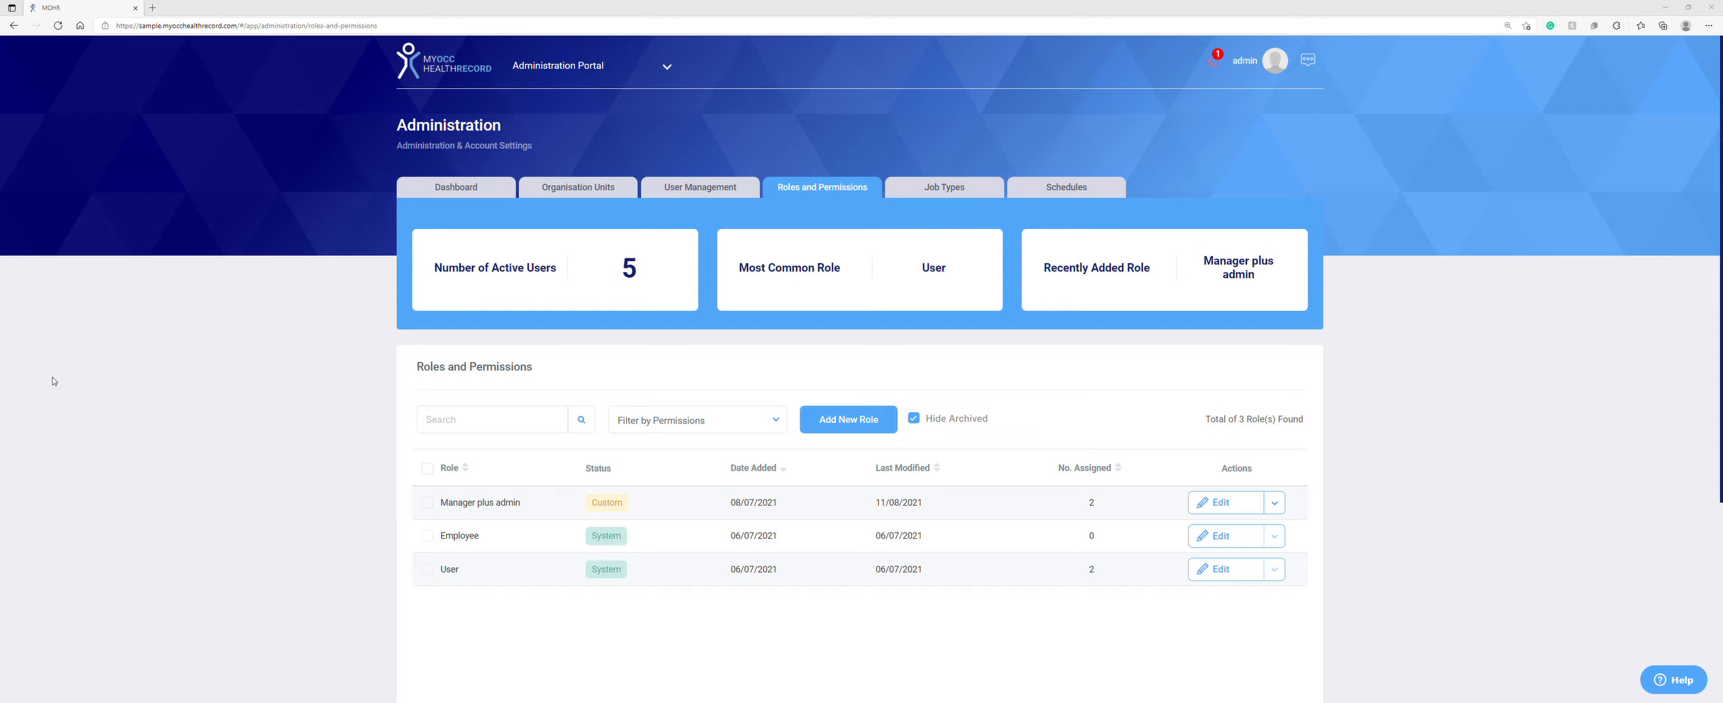
Step: Check the Global and Custom job type badges and open Prime loader in the Edit Job Type dialog
{"action": "left_click", "coordinate": [943, 191]}
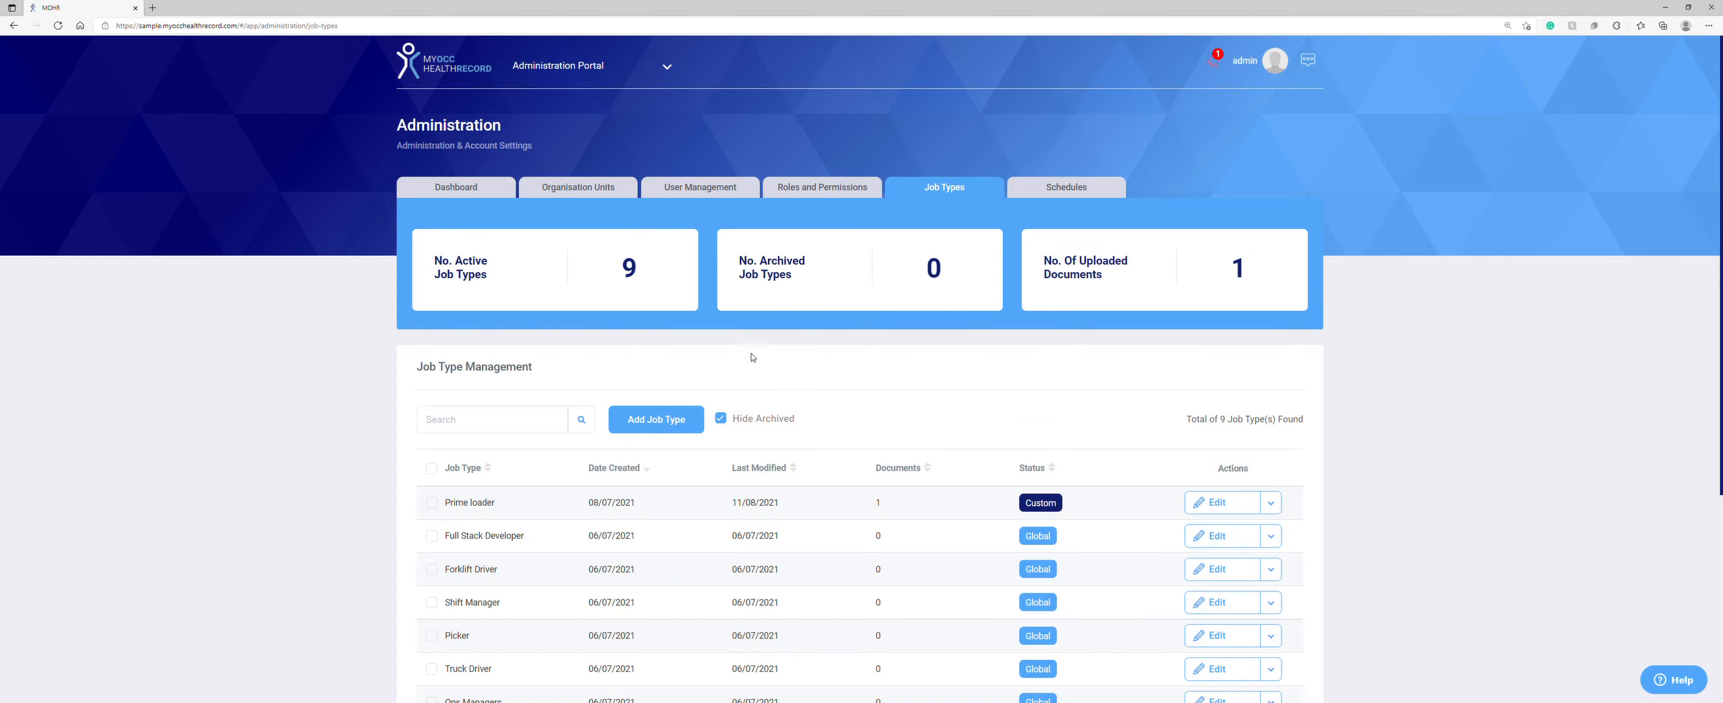
{"action": "scroll", "coordinate": [752, 357], "scroll_direction": "down", "scroll_amount": 2}
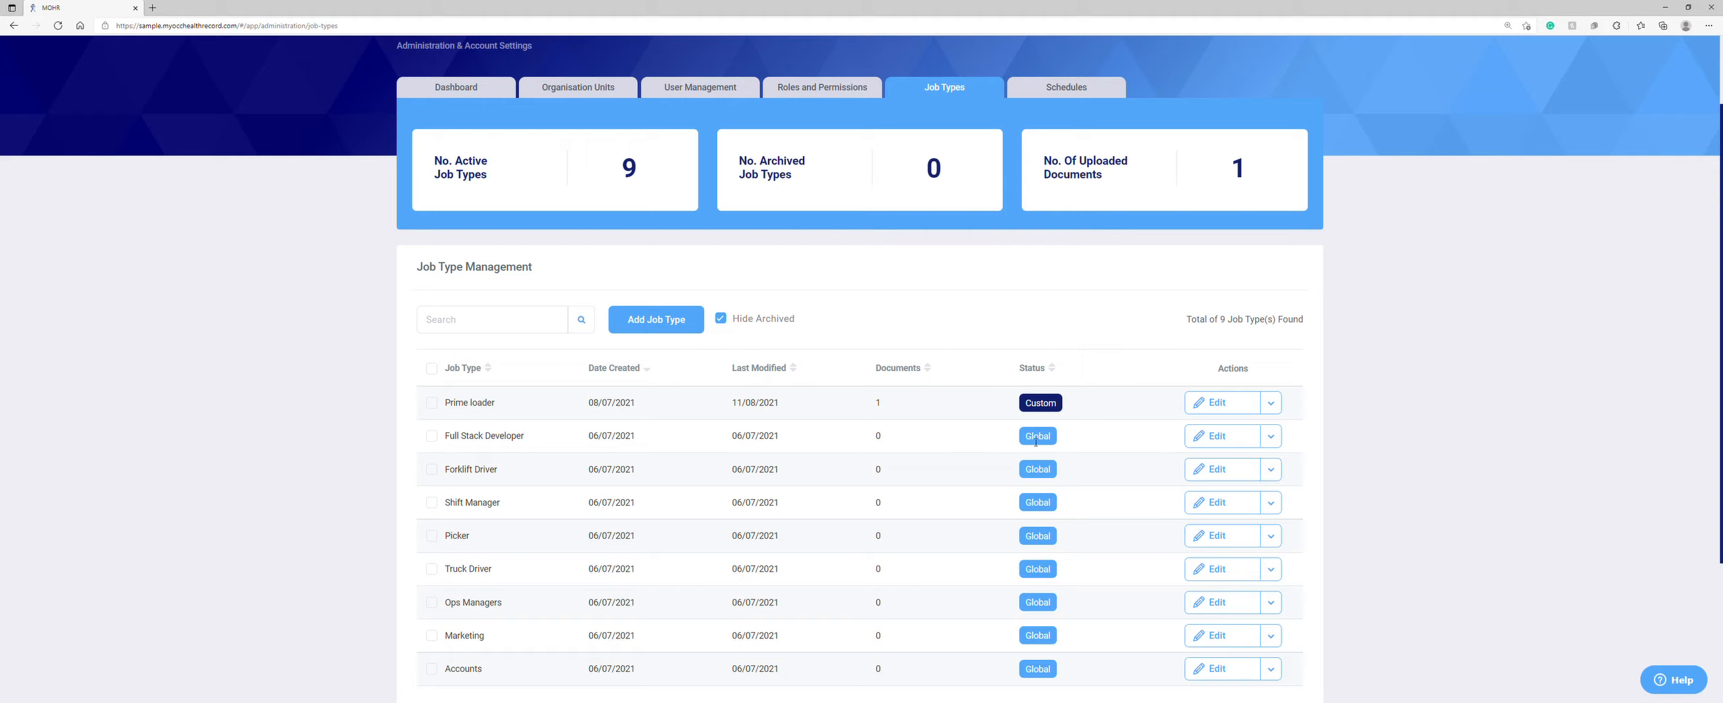
{"action": "mouse_move", "coordinate": [1037, 443]}
{"action": "mouse_move", "coordinate": [1040, 411]}
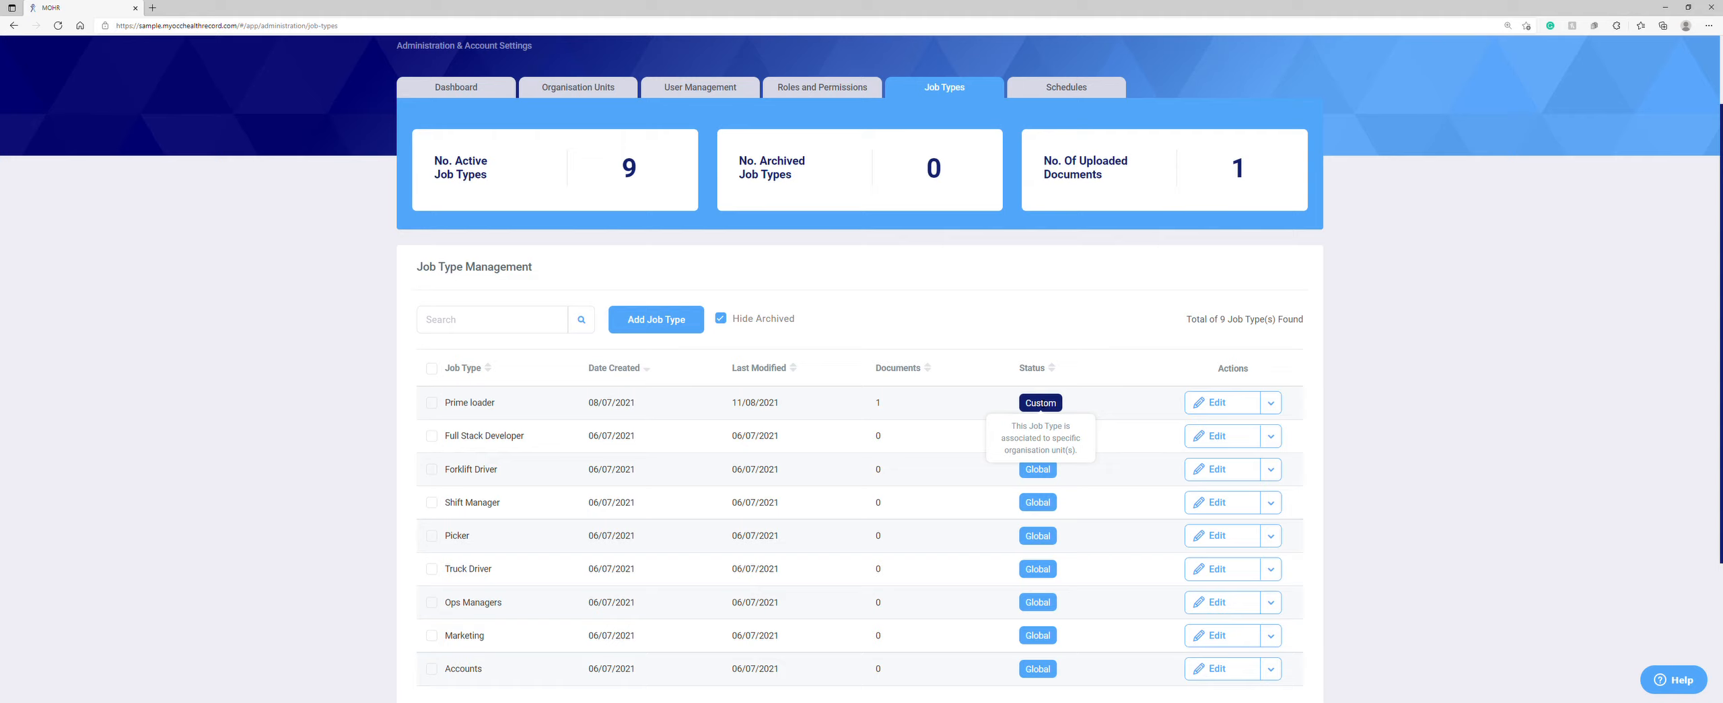
{"action": "left_click", "coordinate": [1204, 403]}
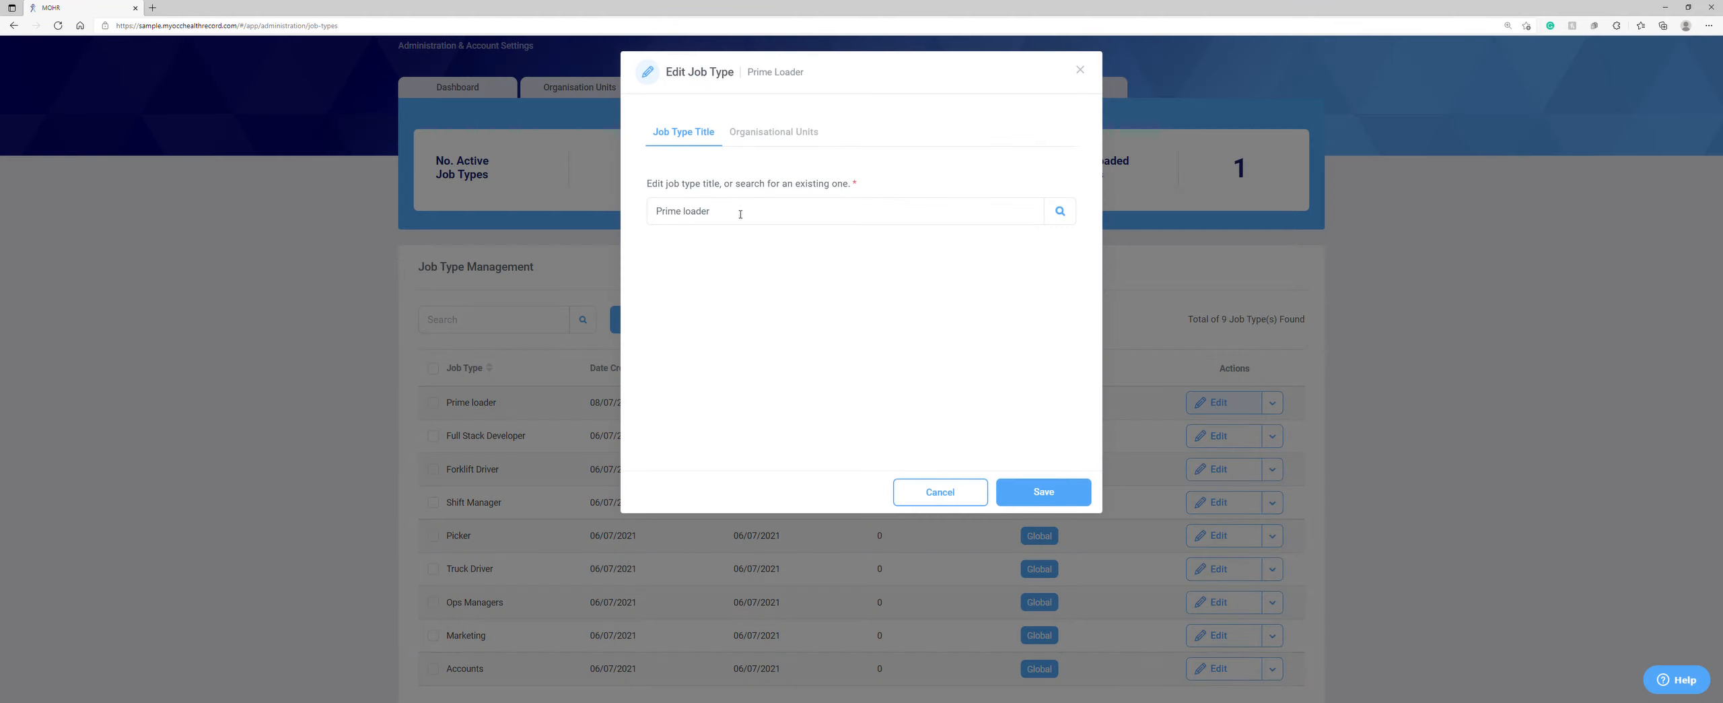
Step: Check Prime loader's organisational units, cancel the edit, and show its extra row actions
{"action": "left_click", "coordinate": [767, 134]}
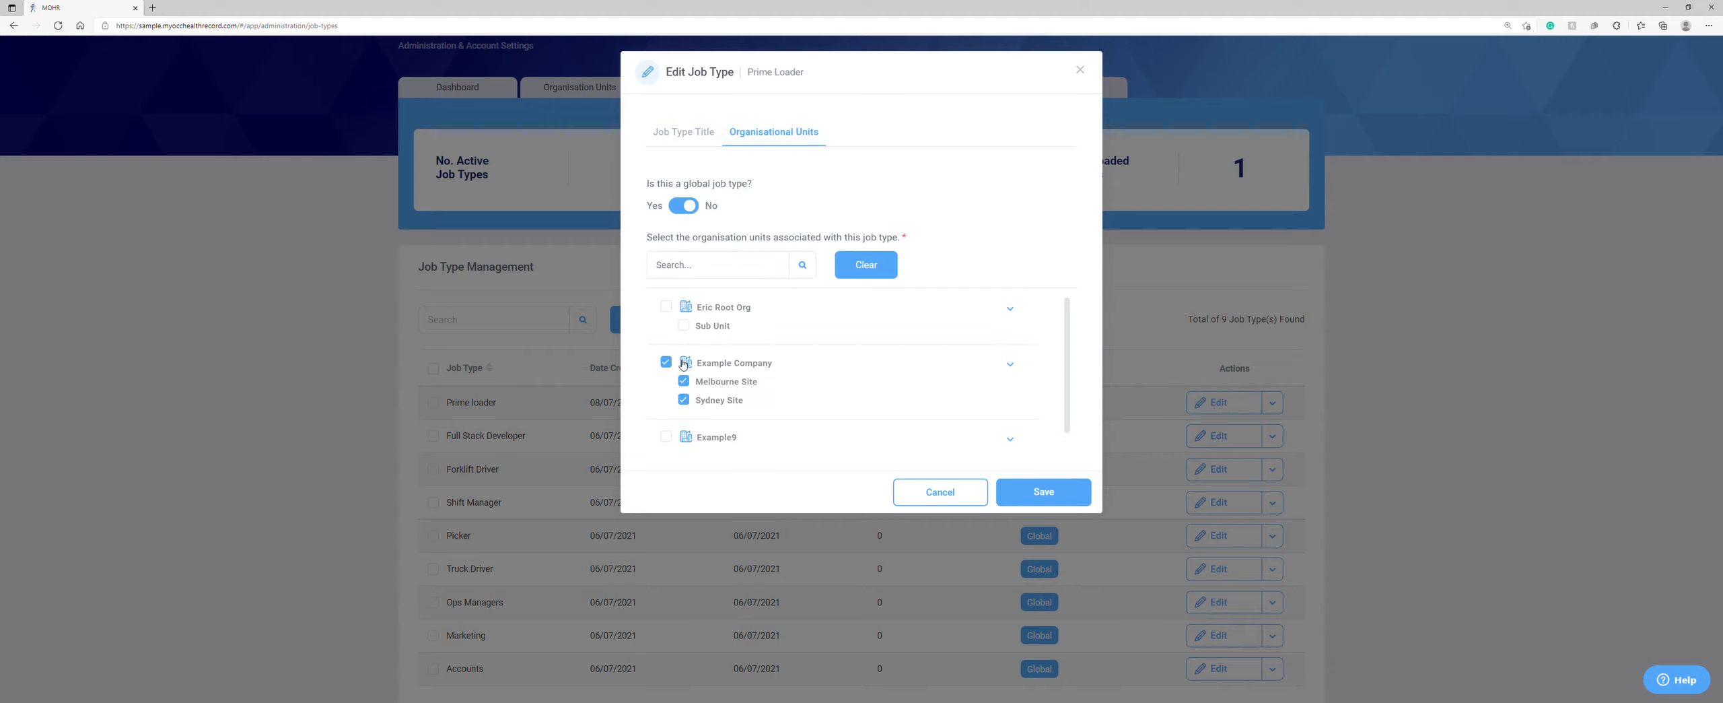
{"action": "left_click", "coordinate": [941, 494]}
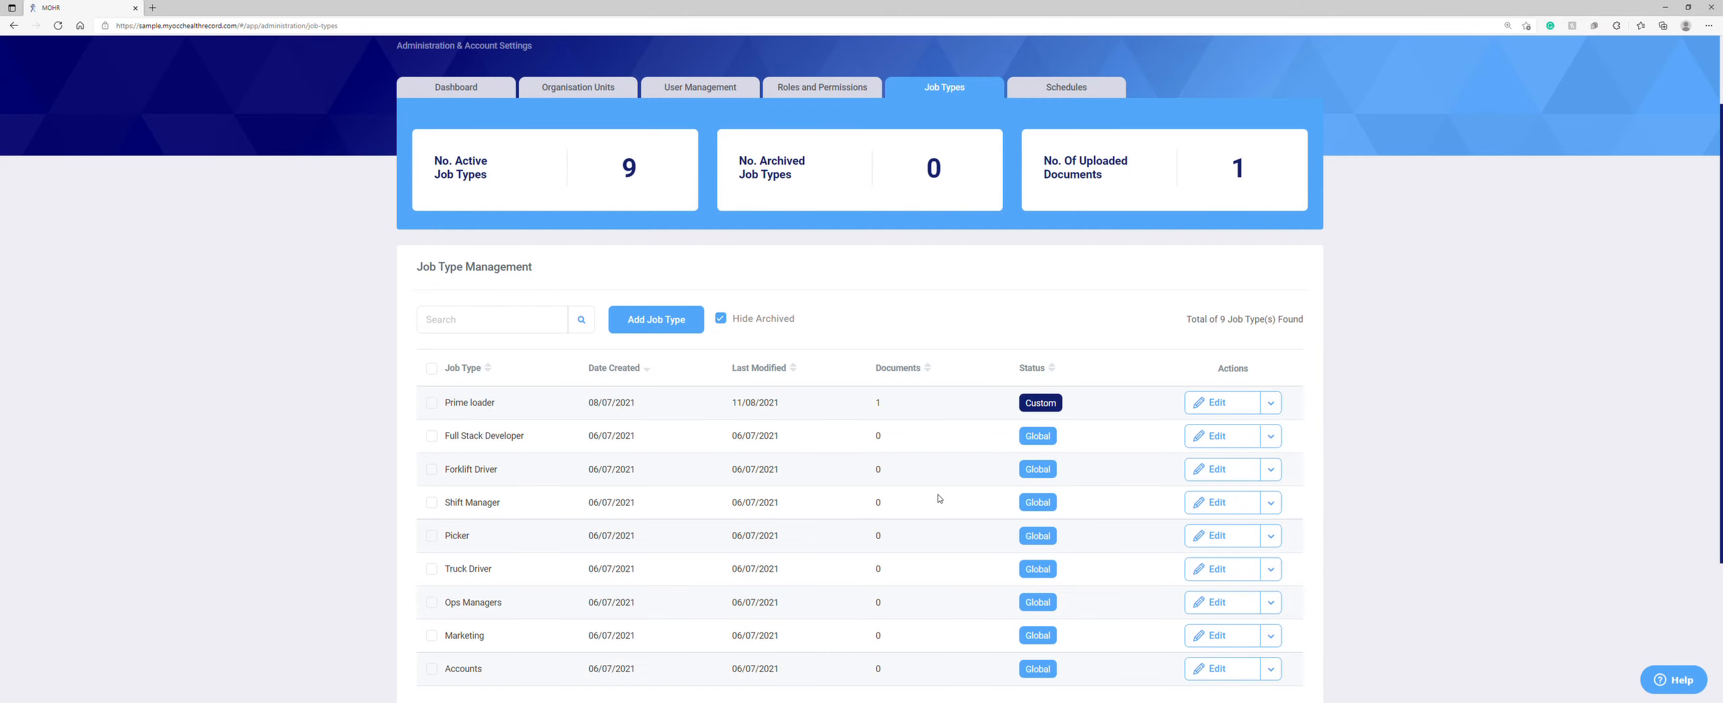
{"action": "left_click", "coordinate": [1271, 402]}
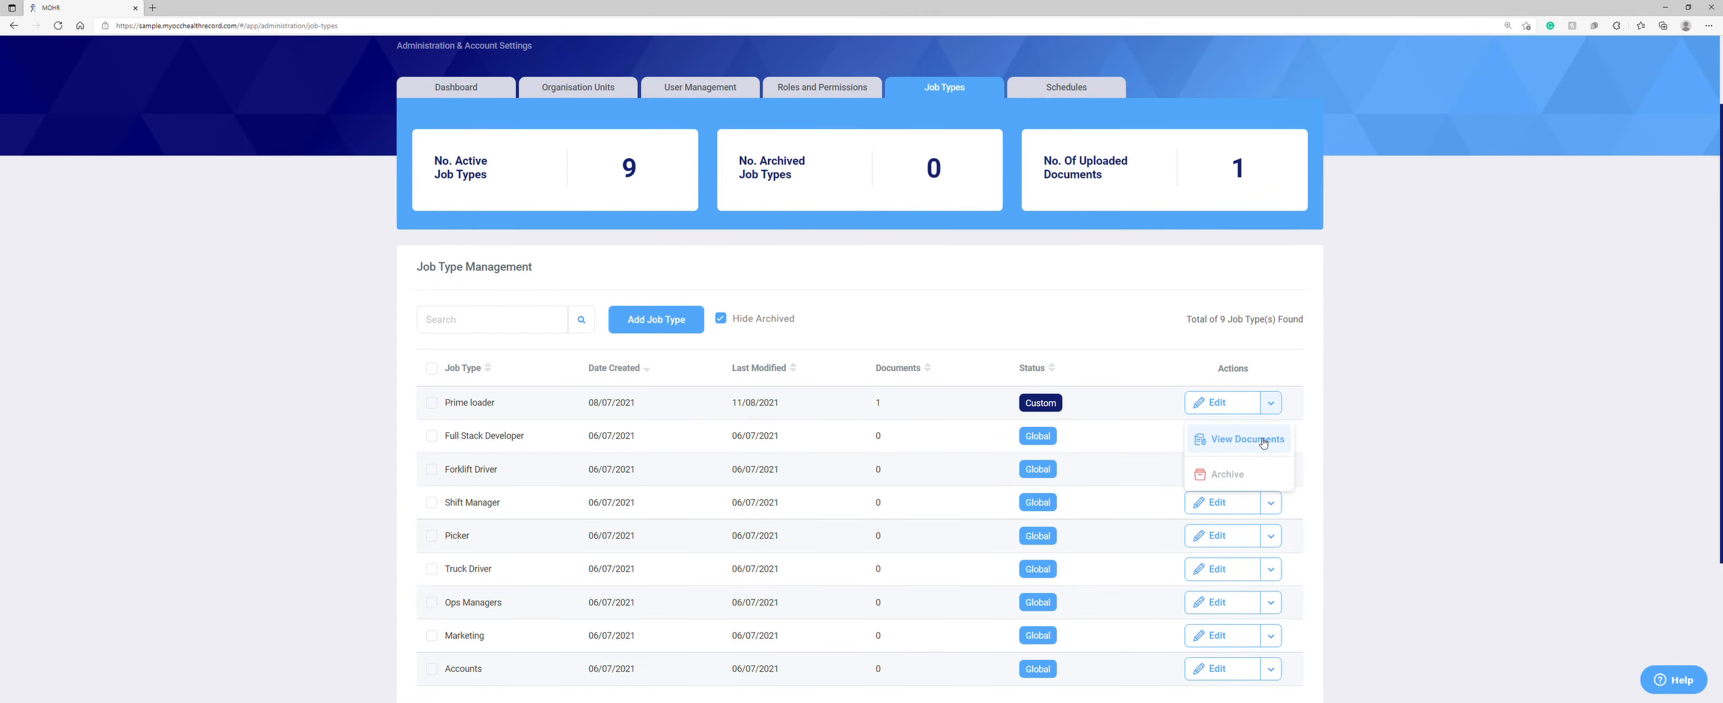
Step: Browse Prime loader's documents for Example Company's Melbourne Site and Sydney site, then start a document upload
{"action": "left_click", "coordinate": [1263, 442]}
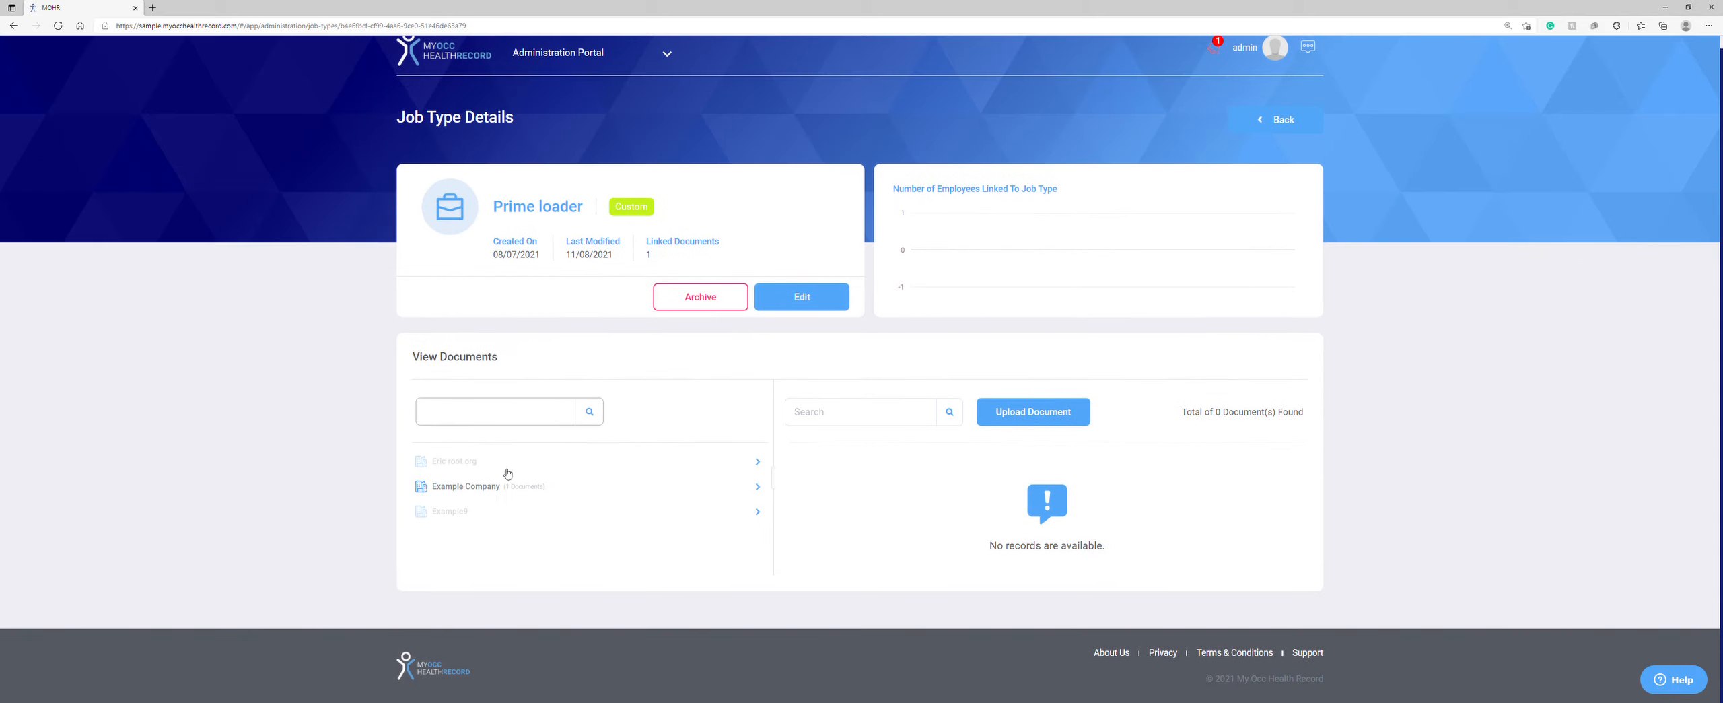
{"action": "left_click", "coordinate": [458, 499]}
{"action": "left_click", "coordinate": [515, 505]}
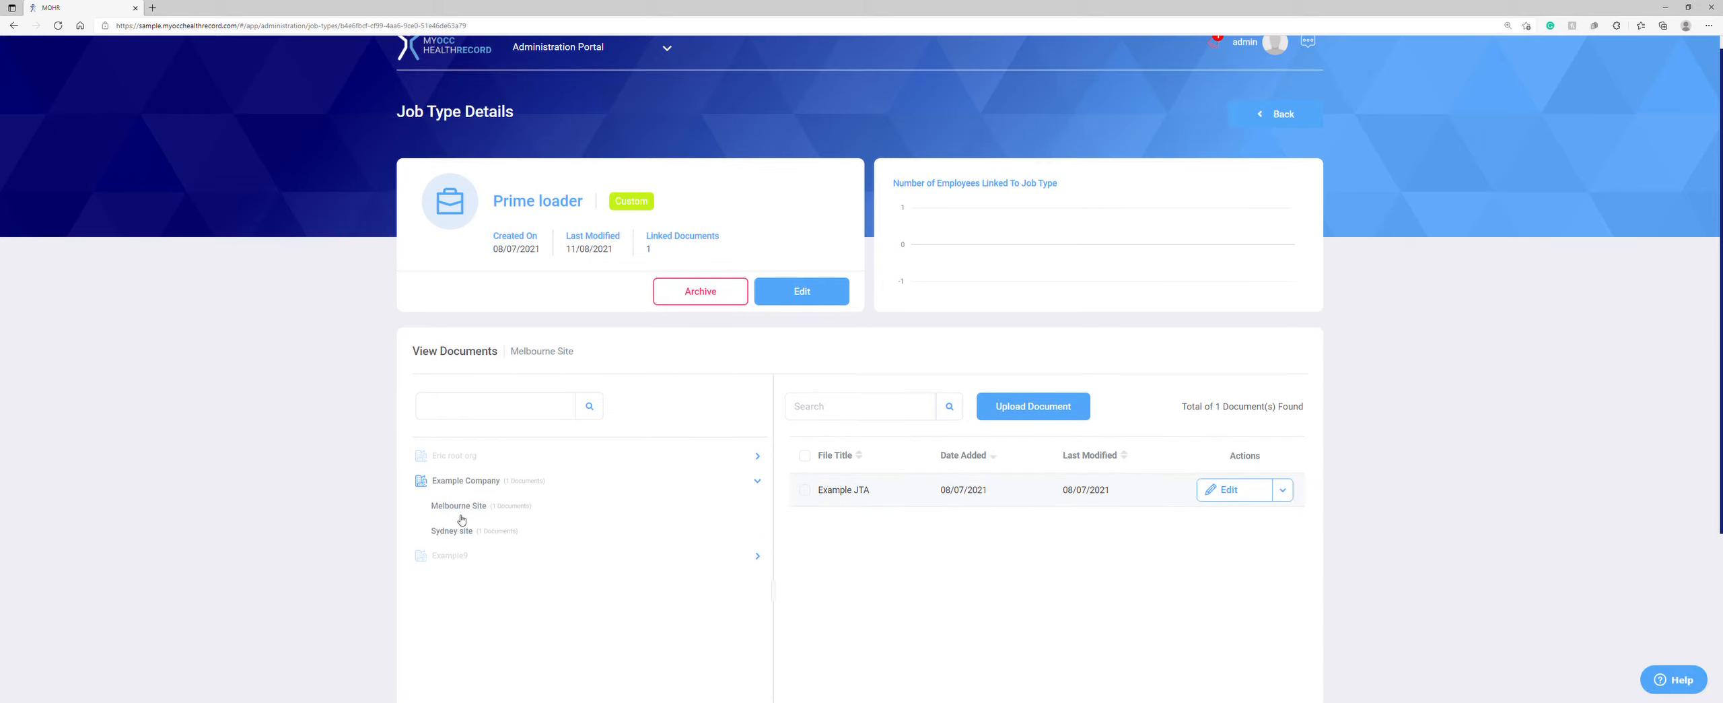
{"action": "left_click", "coordinate": [460, 531]}
{"action": "left_click", "coordinate": [1026, 414]}
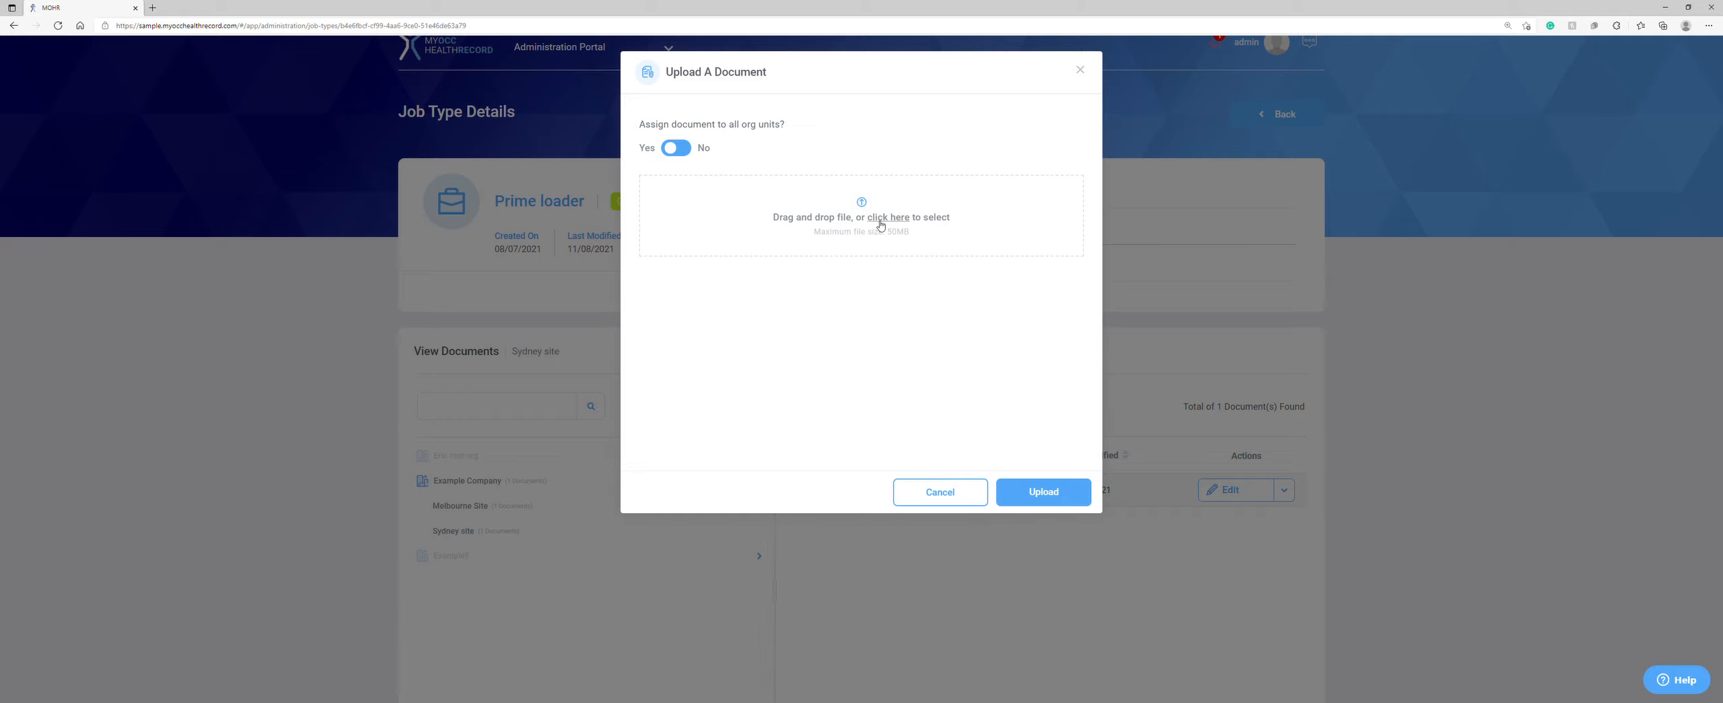
Step: Try restricting the upload to Example Company's sites, revert to all org units, and cancel the upload
{"action": "left_click", "coordinate": [679, 150]}
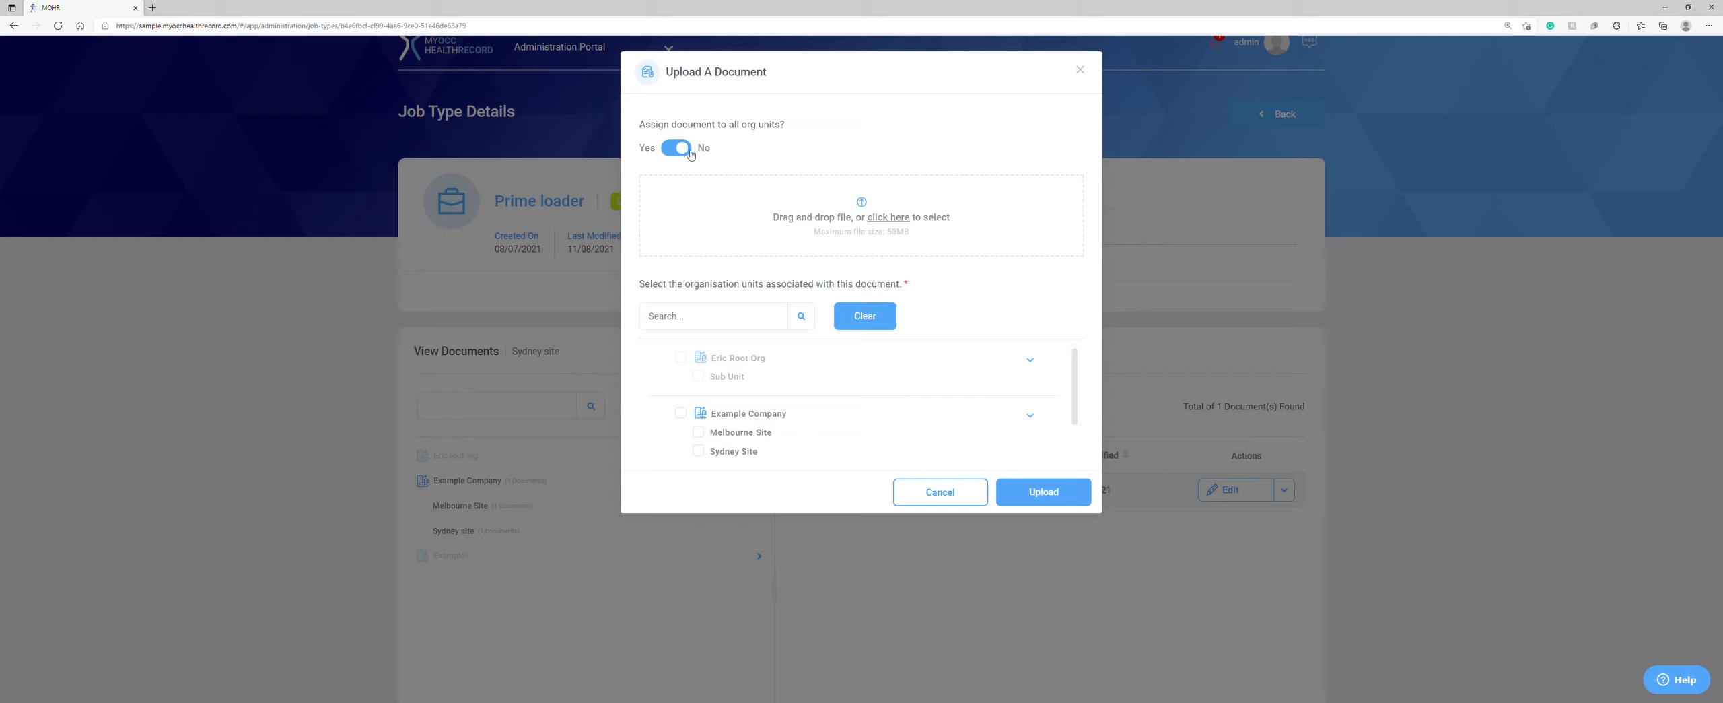
{"action": "left_click", "coordinate": [700, 433]}
{"action": "left_click", "coordinate": [698, 451]}
{"action": "left_click", "coordinate": [678, 152]}
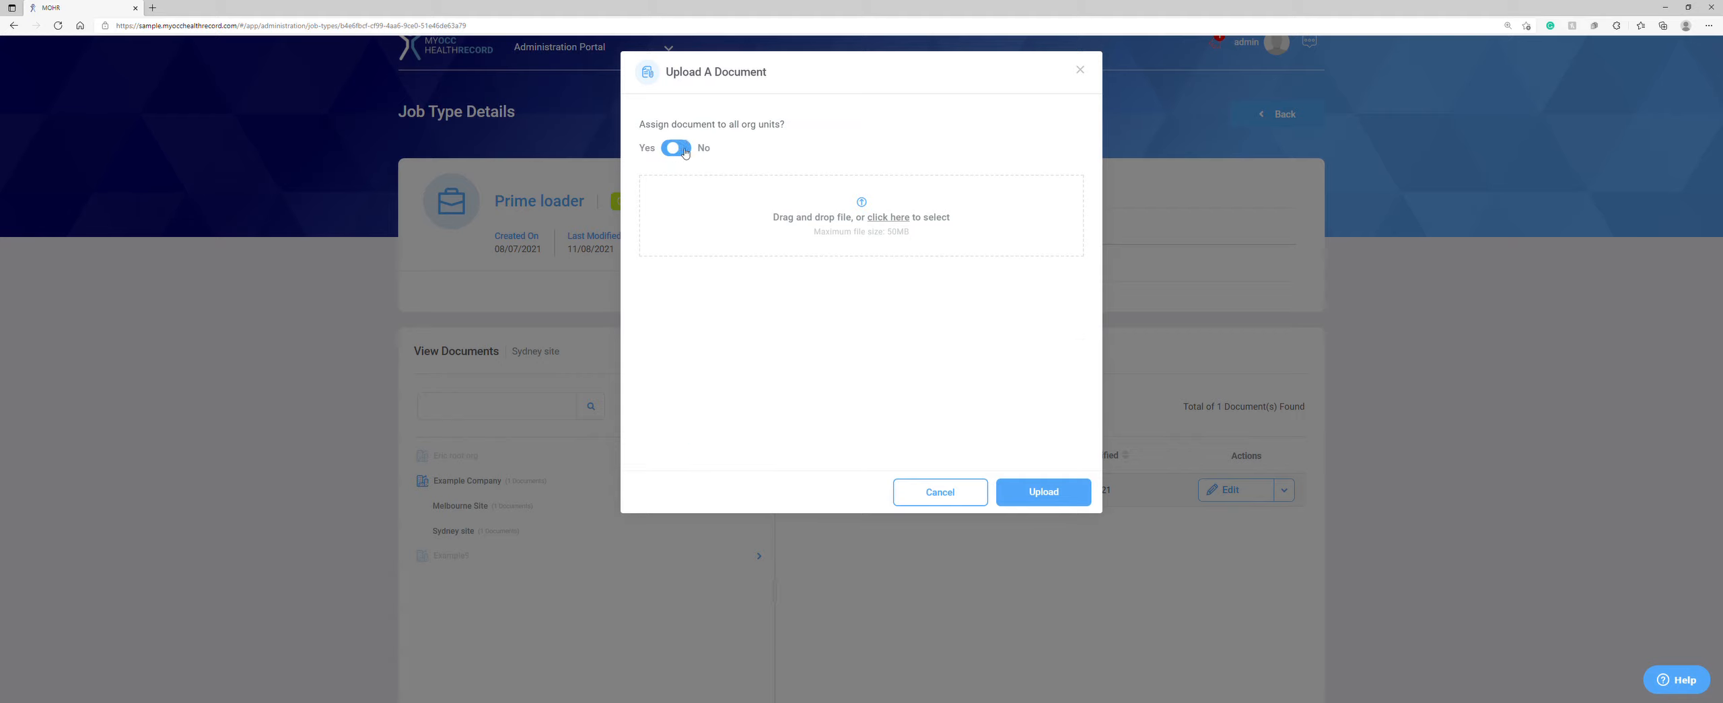
{"action": "left_click", "coordinate": [943, 492]}
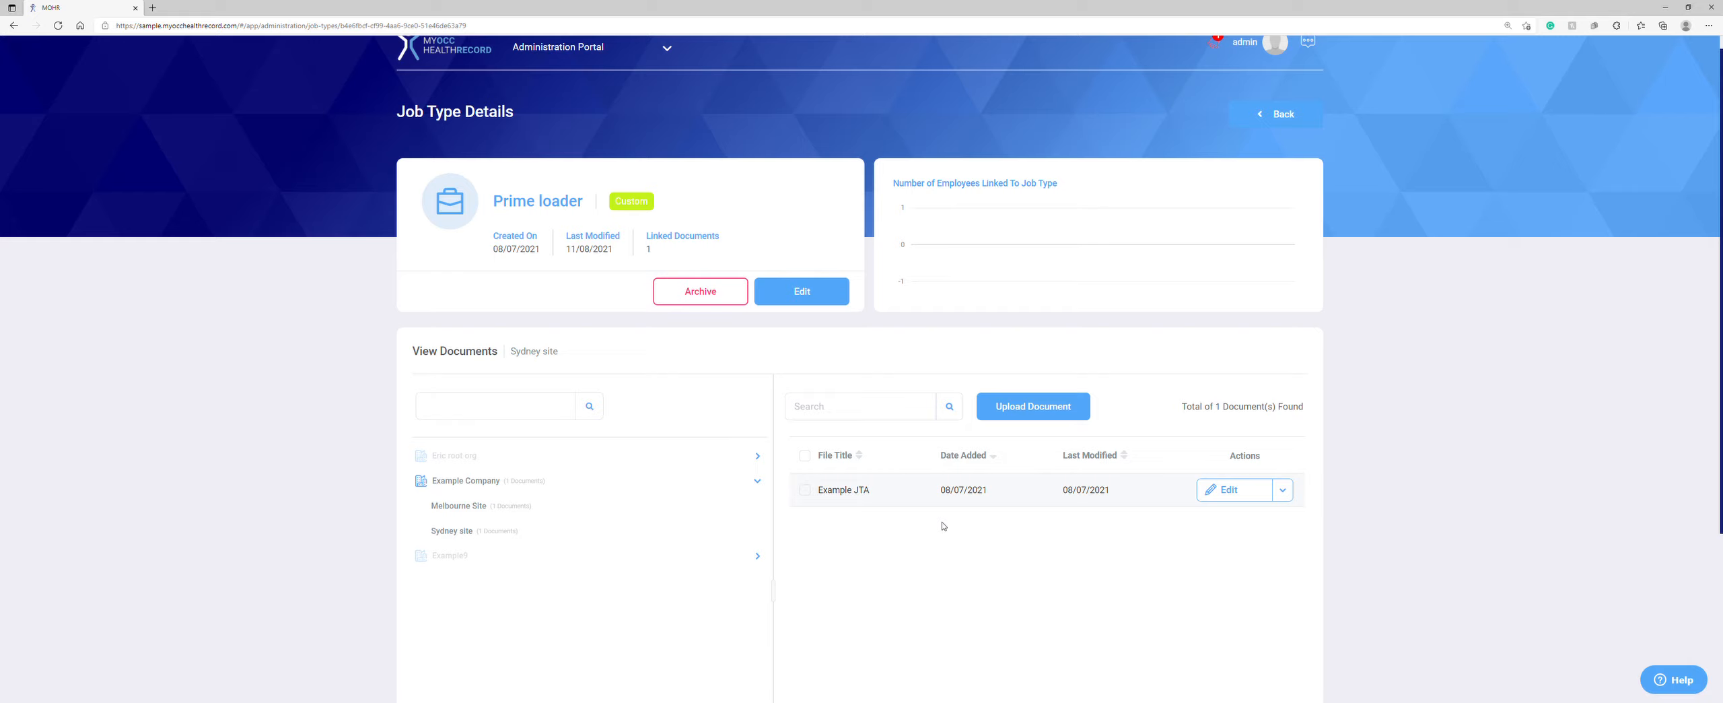
Step: Go back from Prime loader to the Job Types list and on to the empty Schedules page
{"action": "scroll", "coordinate": [940, 526], "scroll_direction": "down", "scroll_amount": 2}
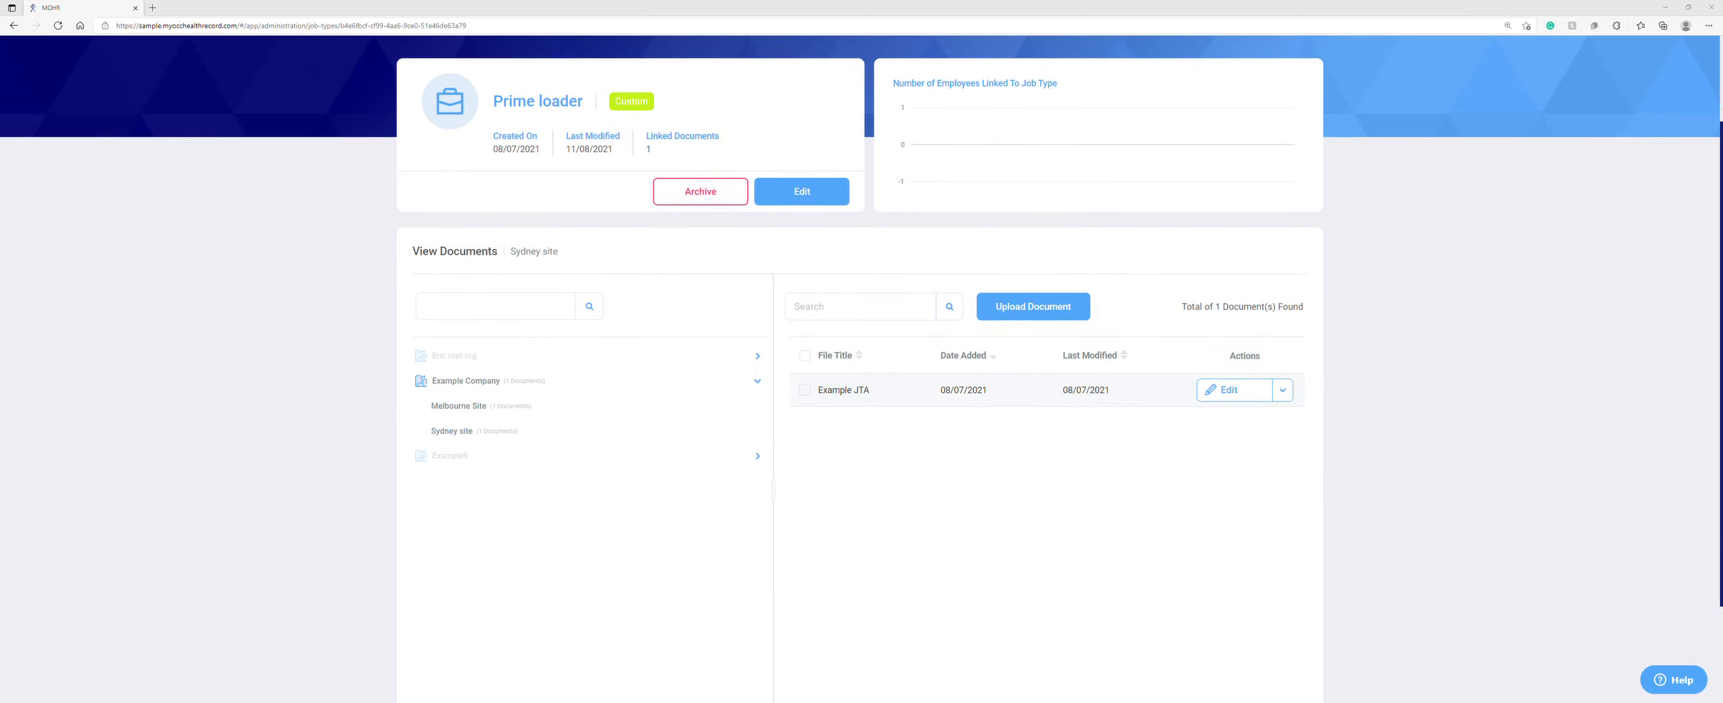
{"action": "scroll", "coordinate": [741, 384], "scroll_direction": "up", "scroll_amount": 2}
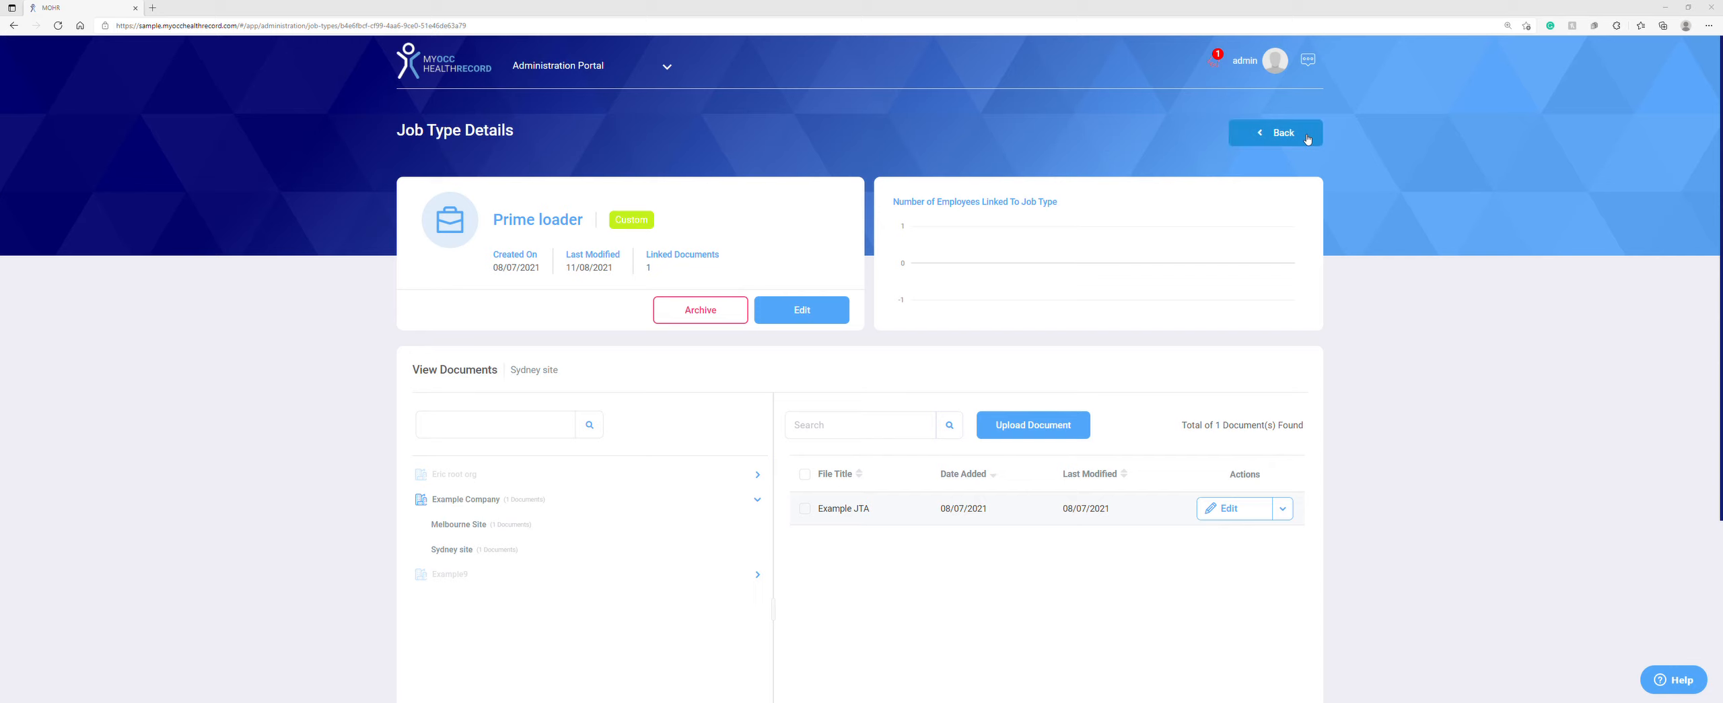
{"action": "left_click", "coordinate": [1274, 133]}
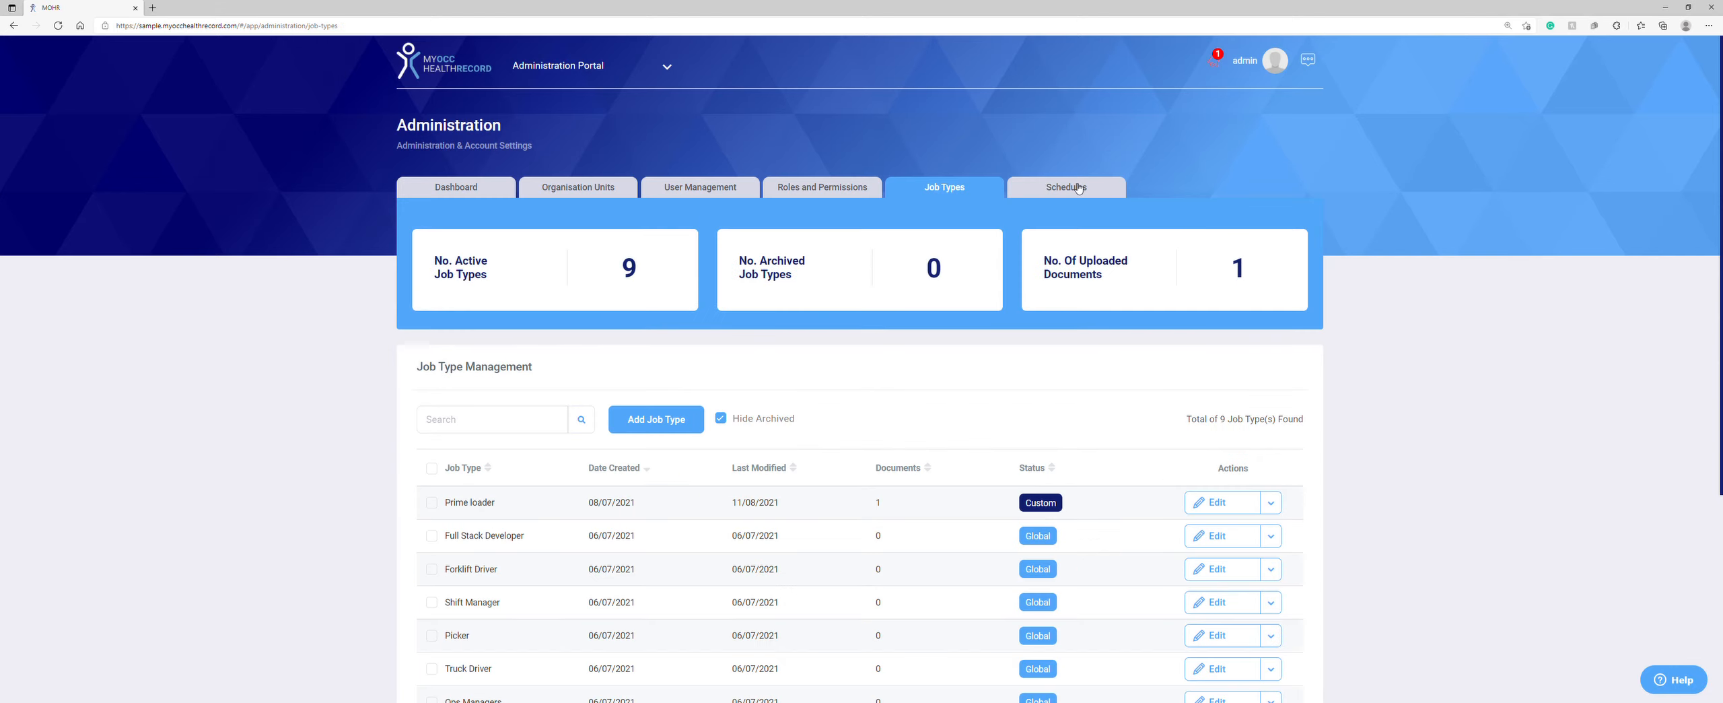
{"action": "left_click", "coordinate": [1077, 189]}
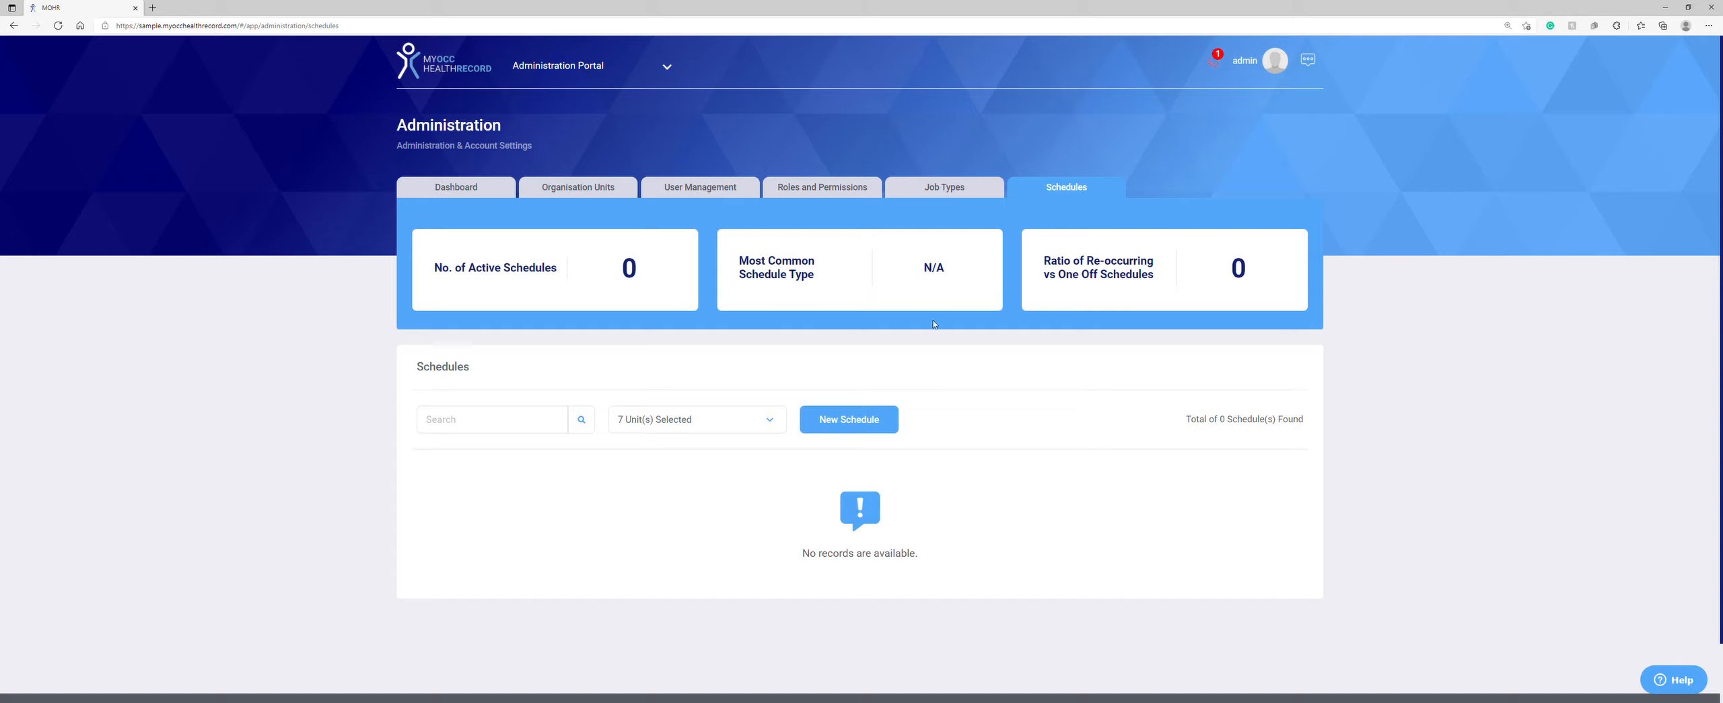
Step: Begin a new schedule covering Example9 and Site 9 and continue to its properties
{"action": "left_click", "coordinate": [841, 421]}
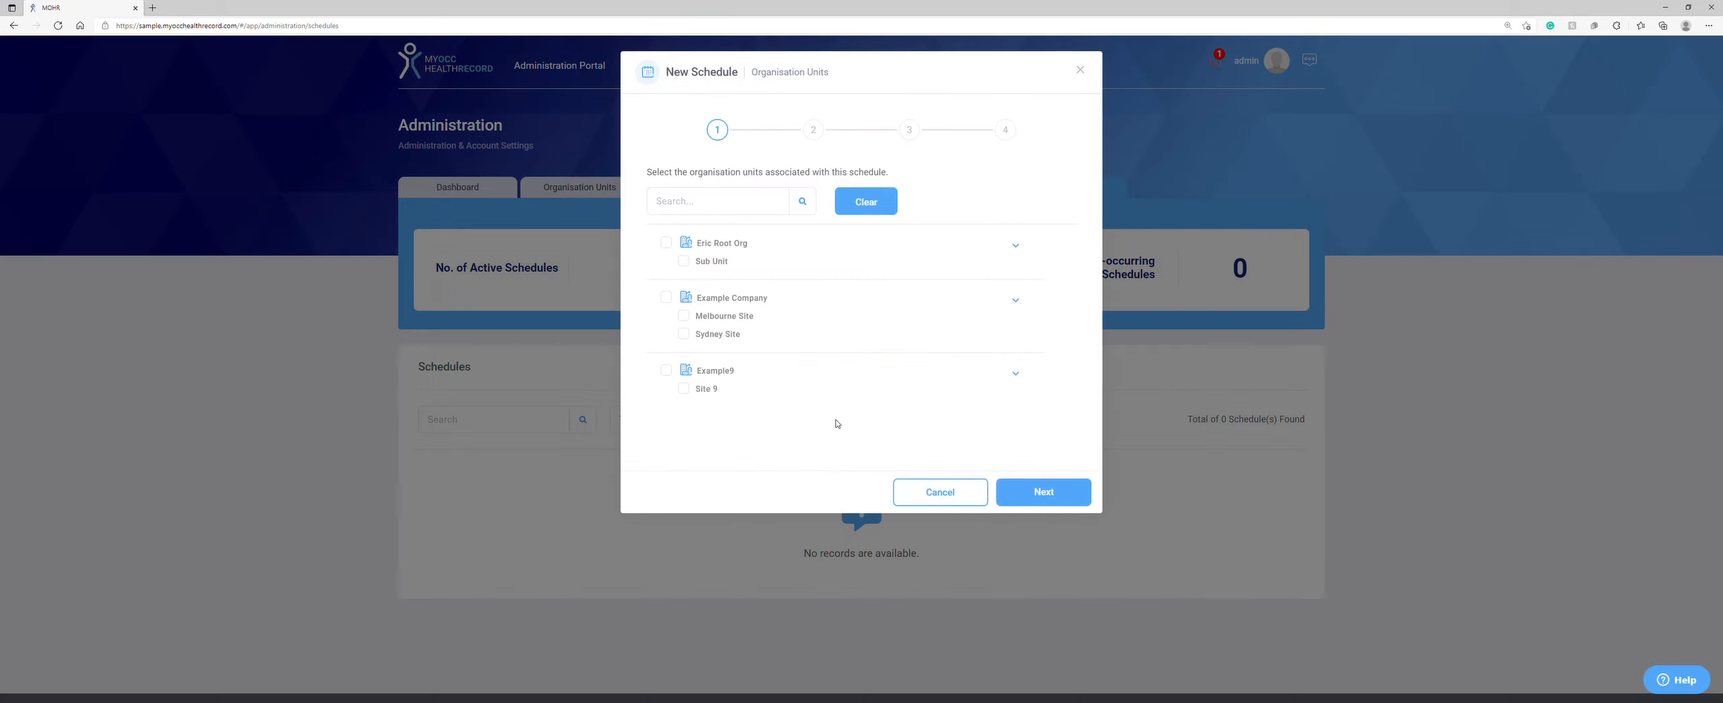
{"action": "left_click", "coordinate": [683, 388]}
{"action": "left_click", "coordinate": [666, 371]}
{"action": "left_click", "coordinate": [1020, 491]}
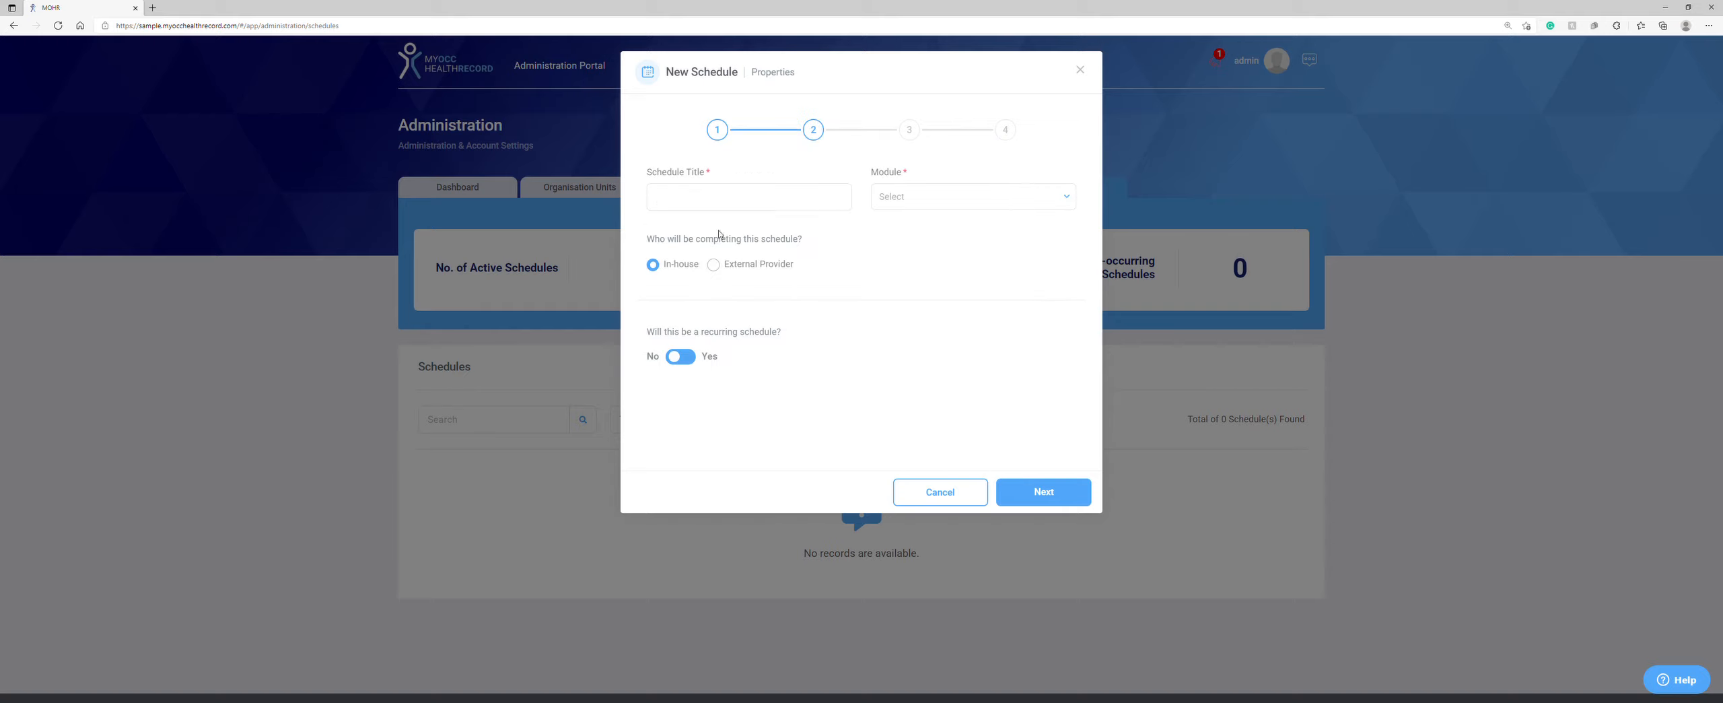
Step: Title it 'Example schedule', set module Pre Employment, completed by External Provider
{"action": "type", "text": "Example schedule"}
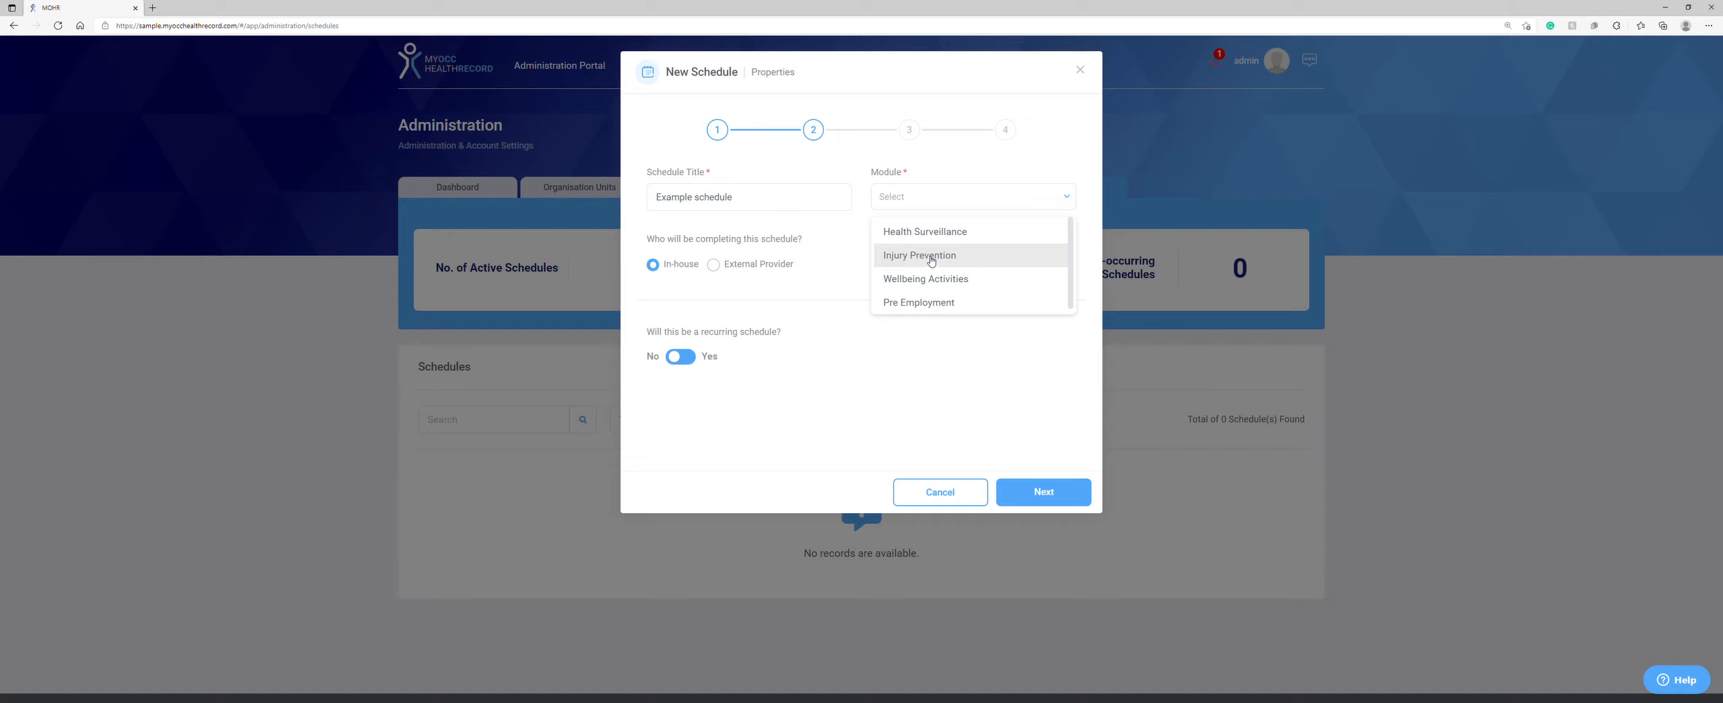
{"action": "left_click", "coordinate": [927, 302]}
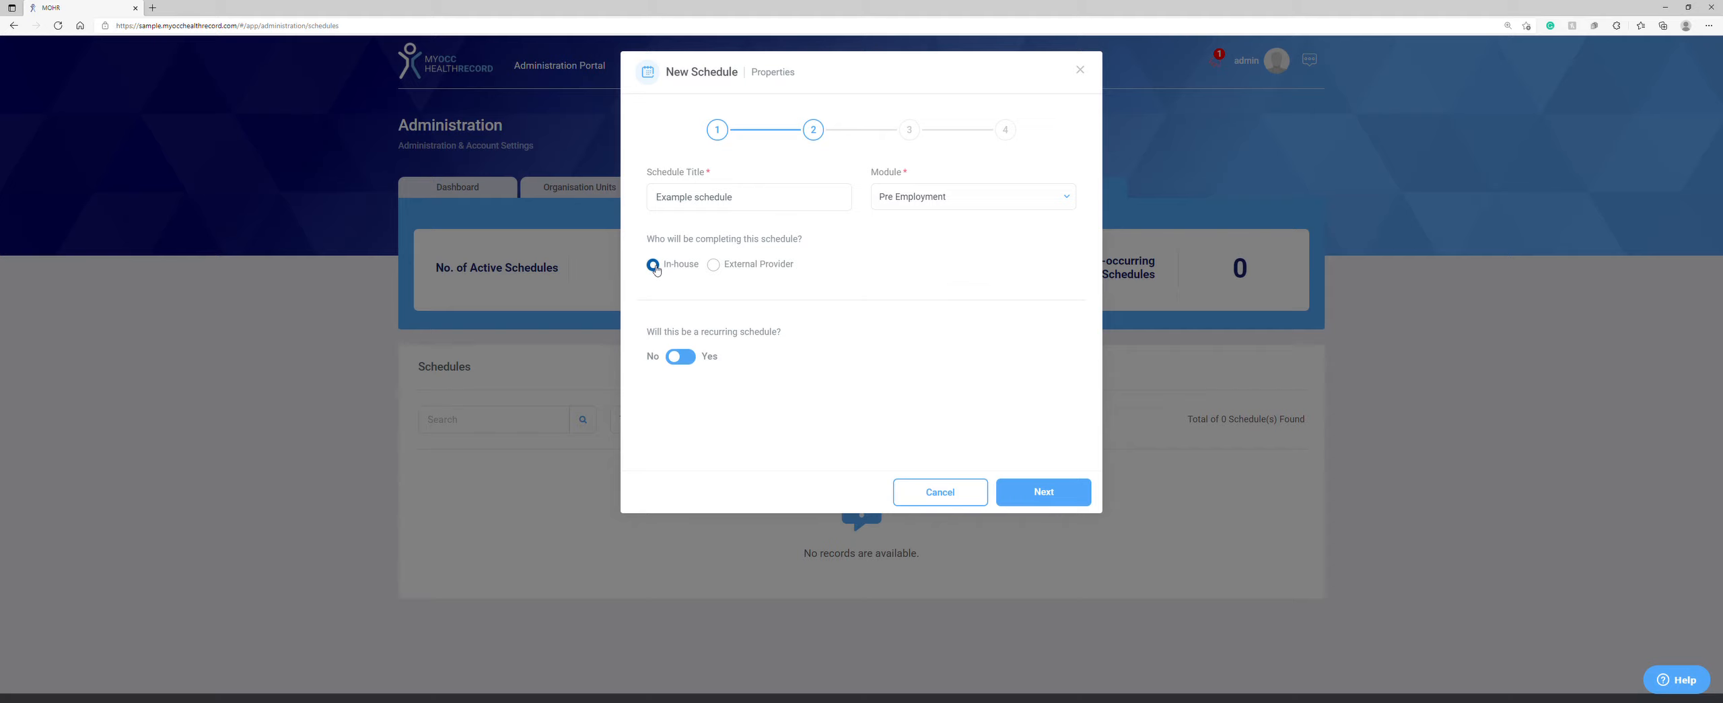
{"action": "left_click", "coordinate": [713, 264]}
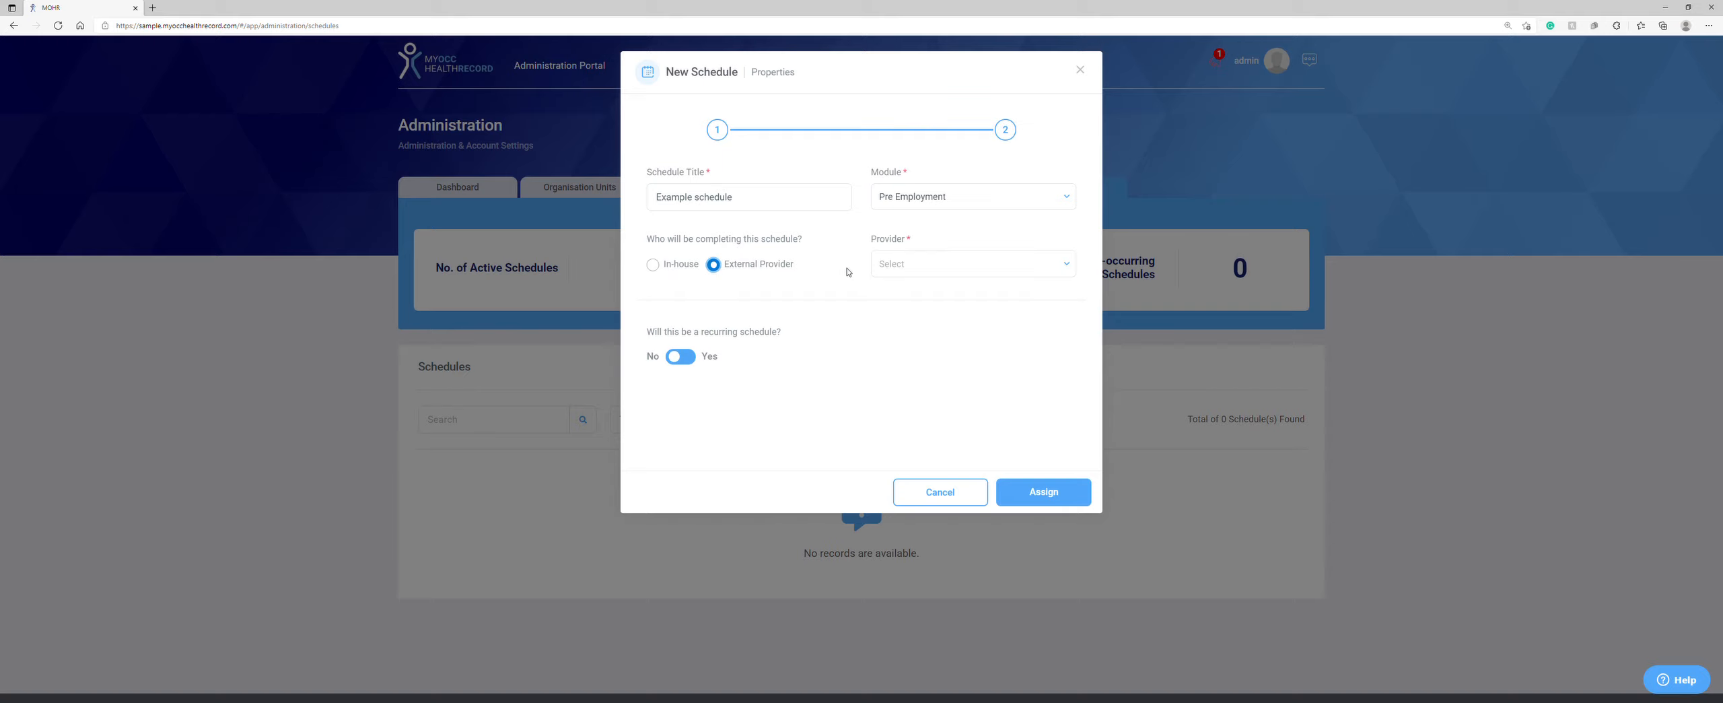
Step: Pick Eric Clinic as provider, leave it non-recurring, switch to In-house, and continue to appointment settings
{"action": "left_click", "coordinate": [902, 266]}
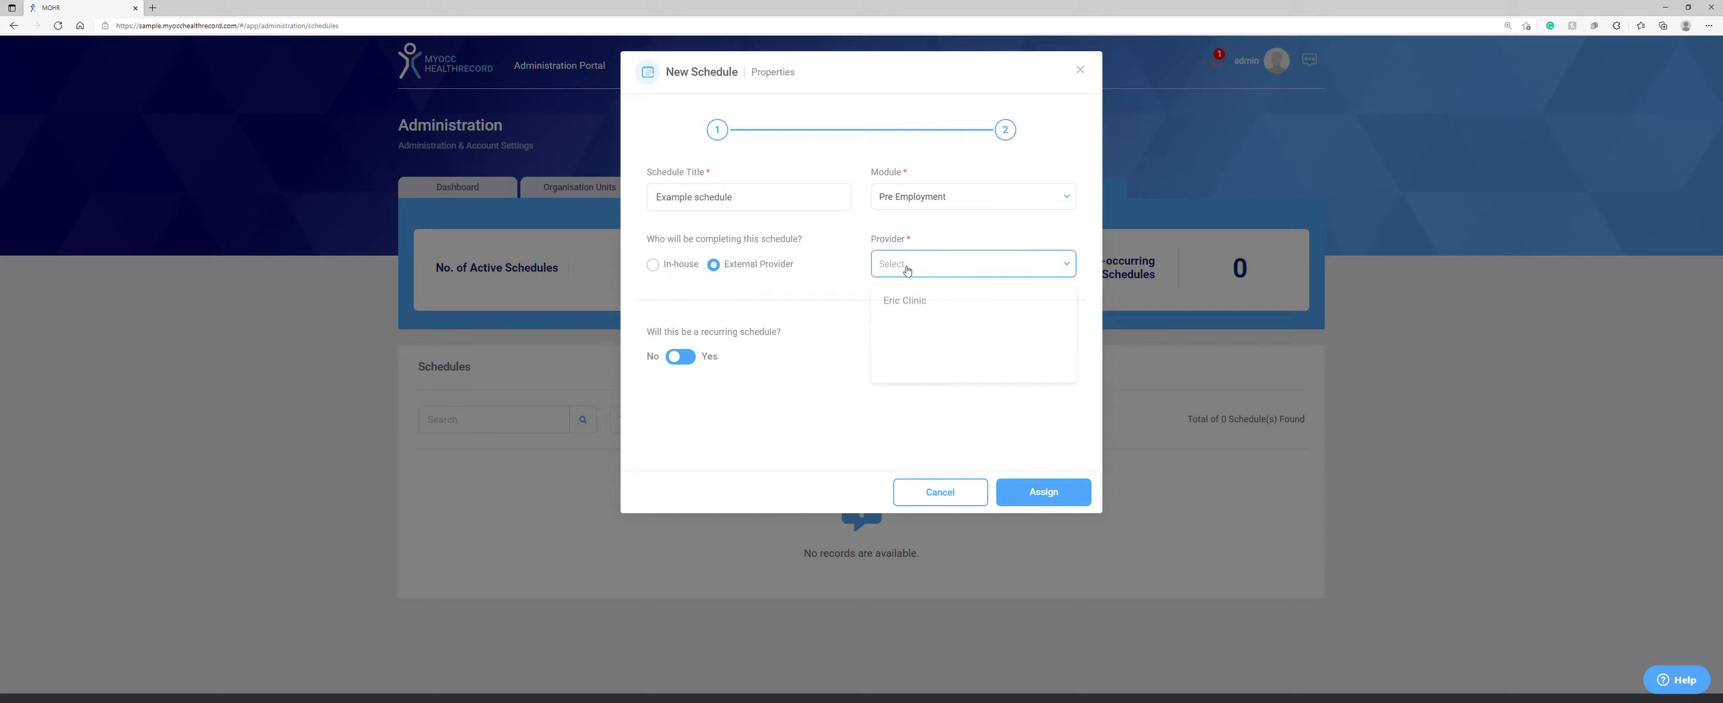
{"action": "left_click", "coordinate": [902, 303]}
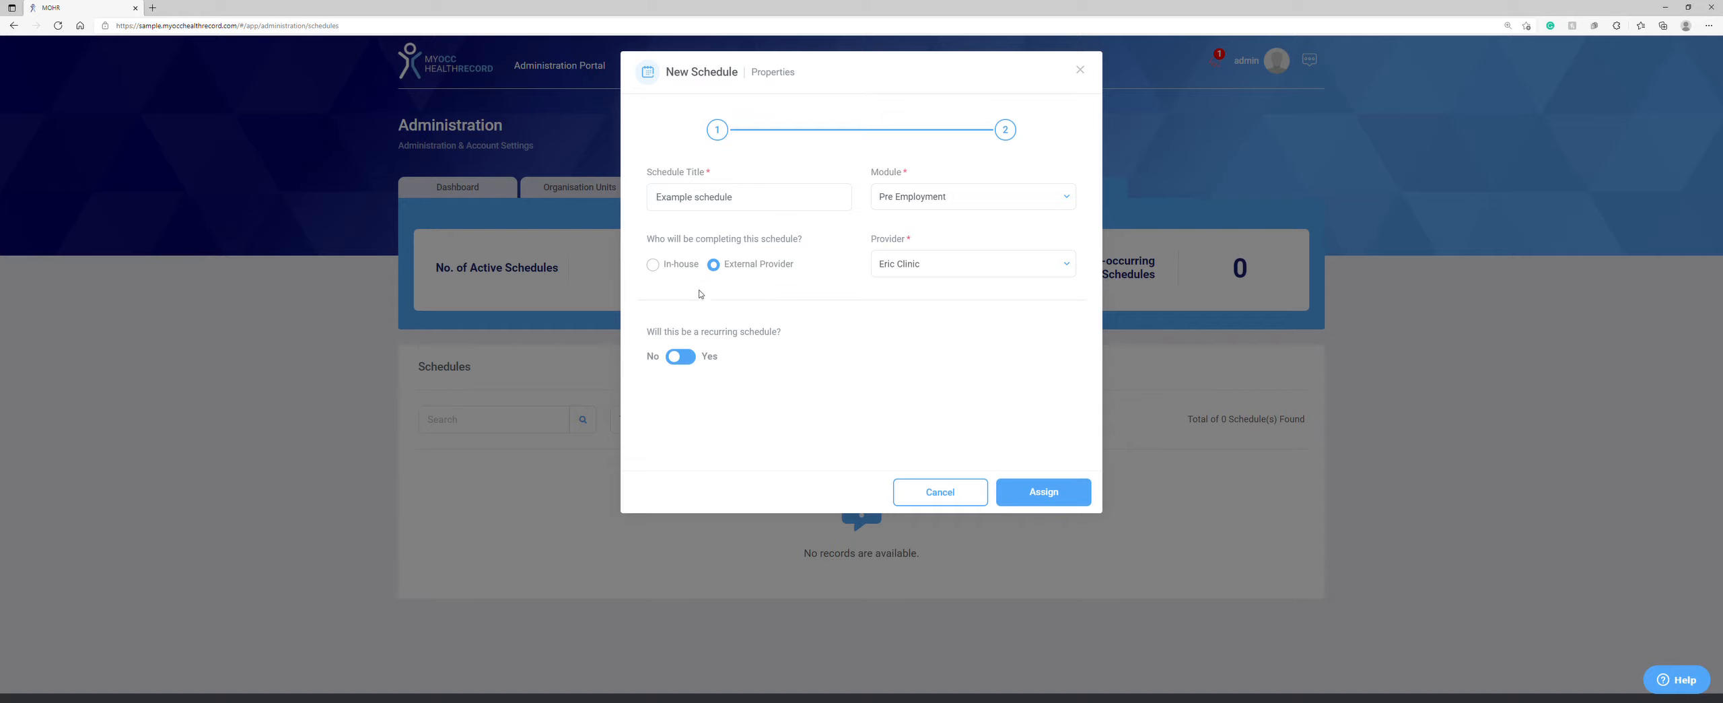
{"action": "left_click", "coordinate": [688, 358]}
{"action": "left_click", "coordinate": [687, 359]}
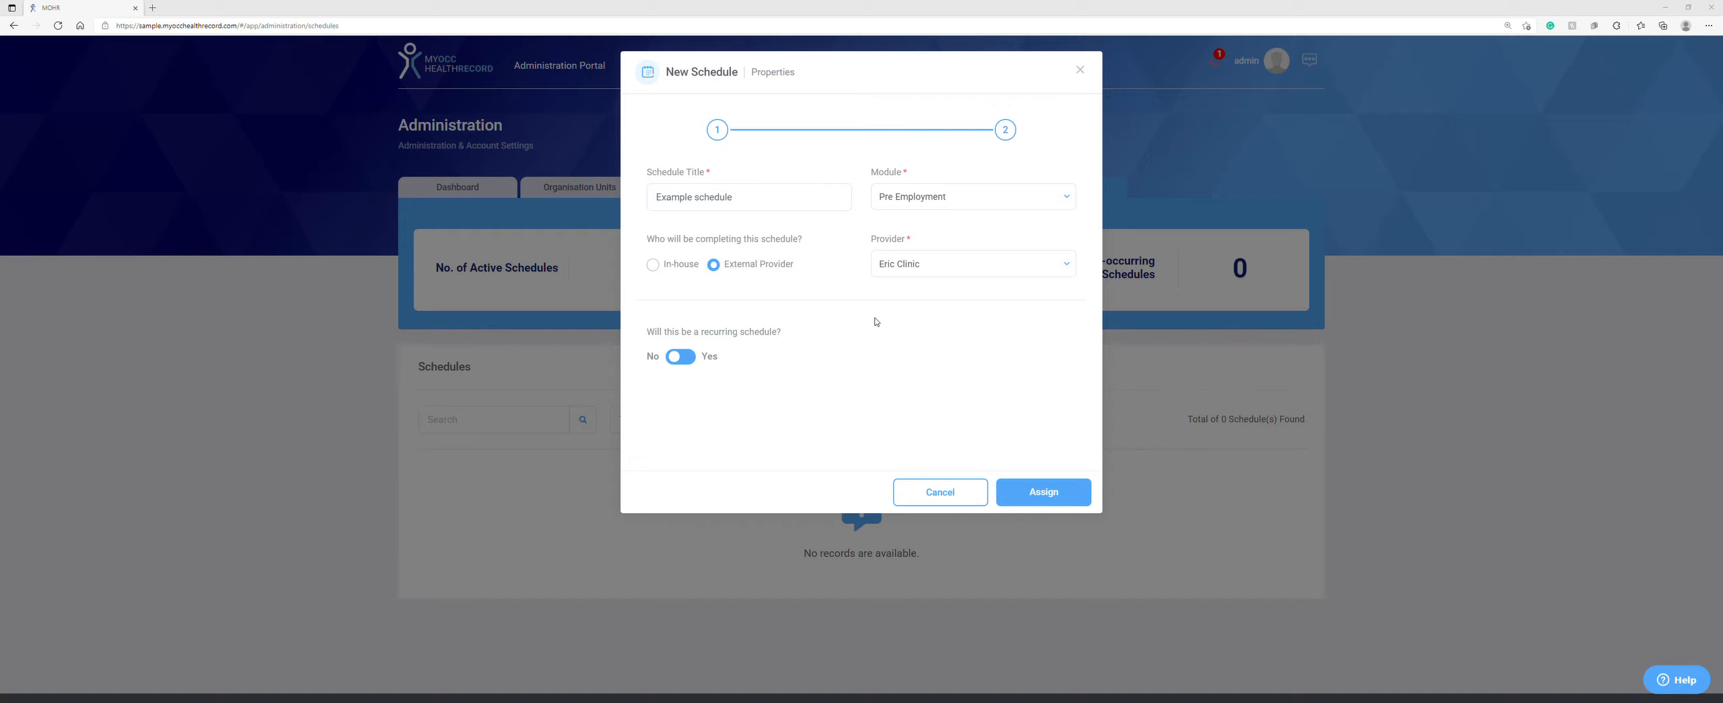
{"action": "left_click", "coordinate": [661, 267]}
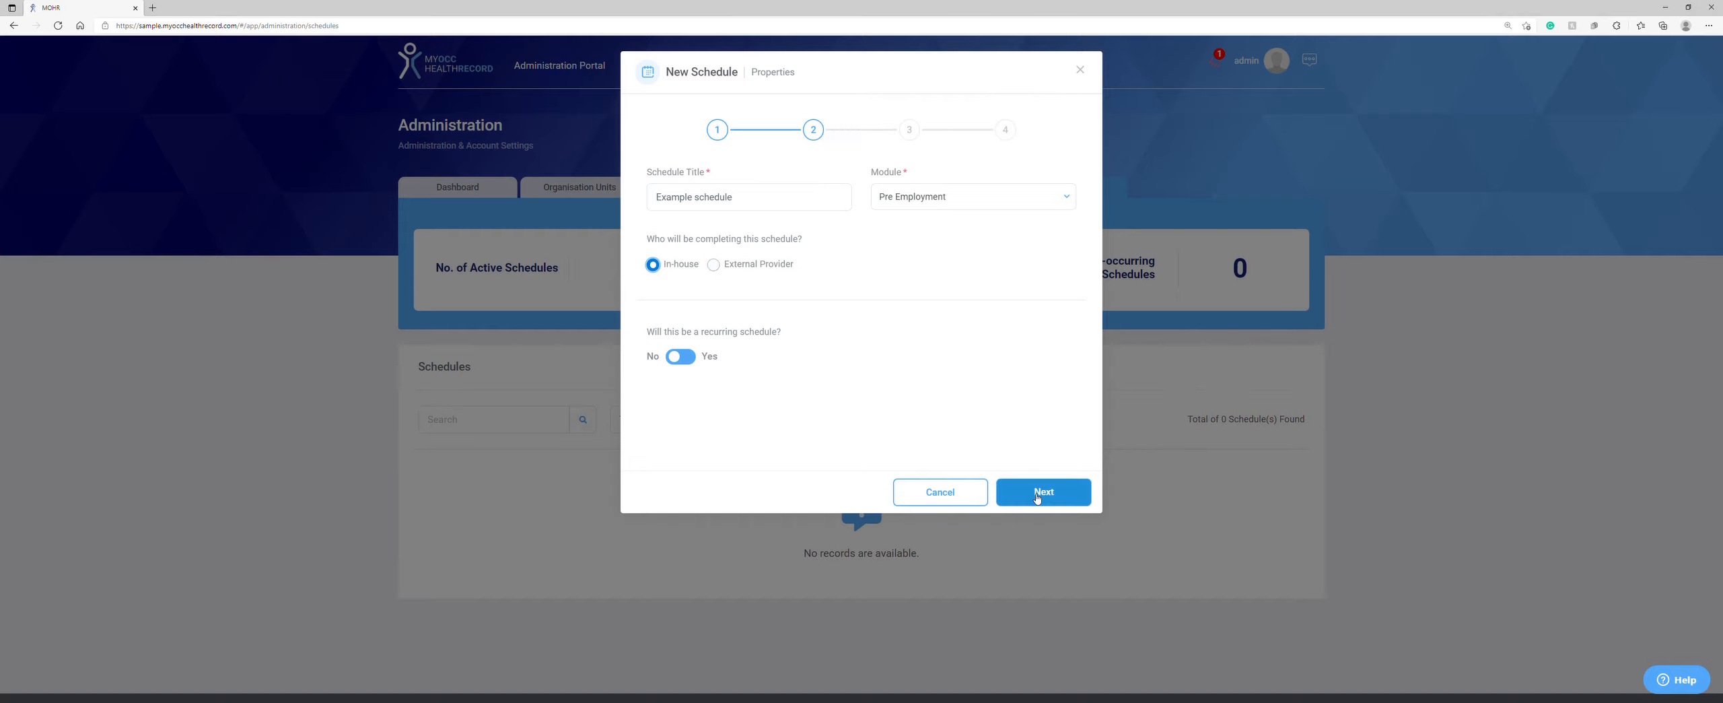
{"action": "left_click", "coordinate": [1036, 496]}
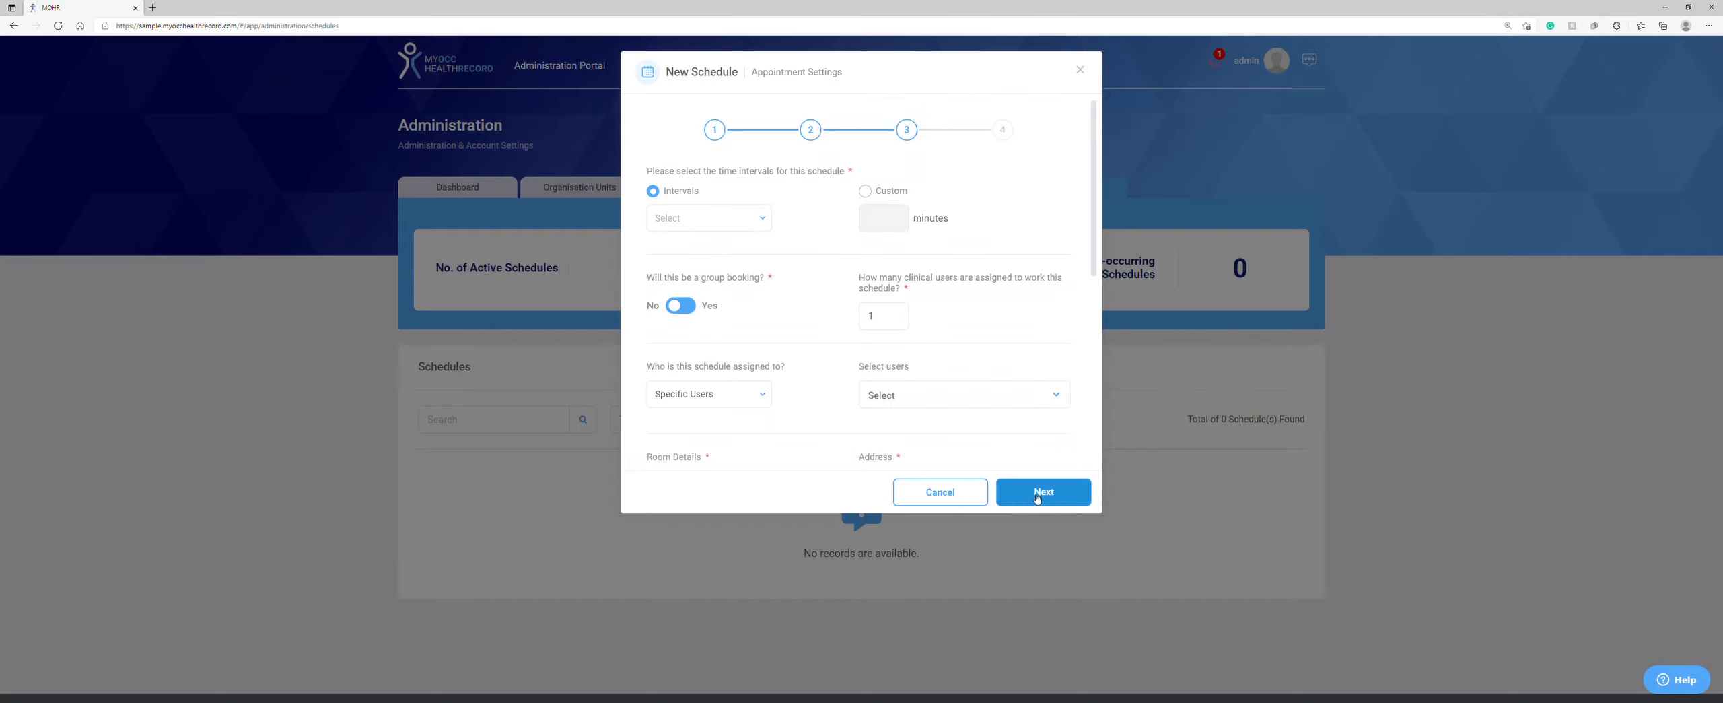
Step: Set the appointment interval to 20 Minutes
{"action": "left_click", "coordinate": [707, 219]}
{"action": "left_click", "coordinate": [690, 322]}
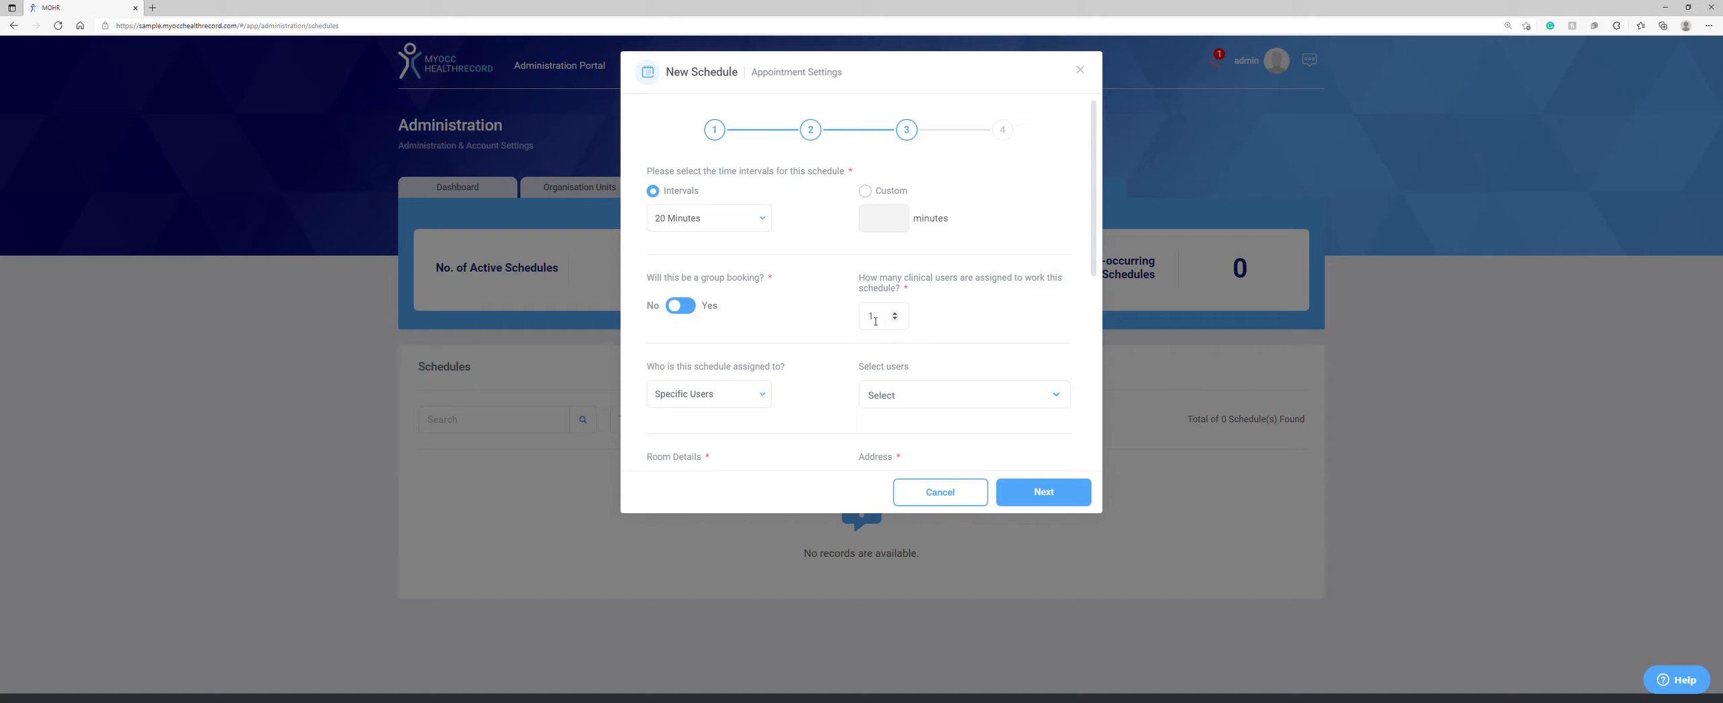
{"action": "scroll", "coordinate": [801, 306], "scroll_direction": "down", "scroll_amount": 3}
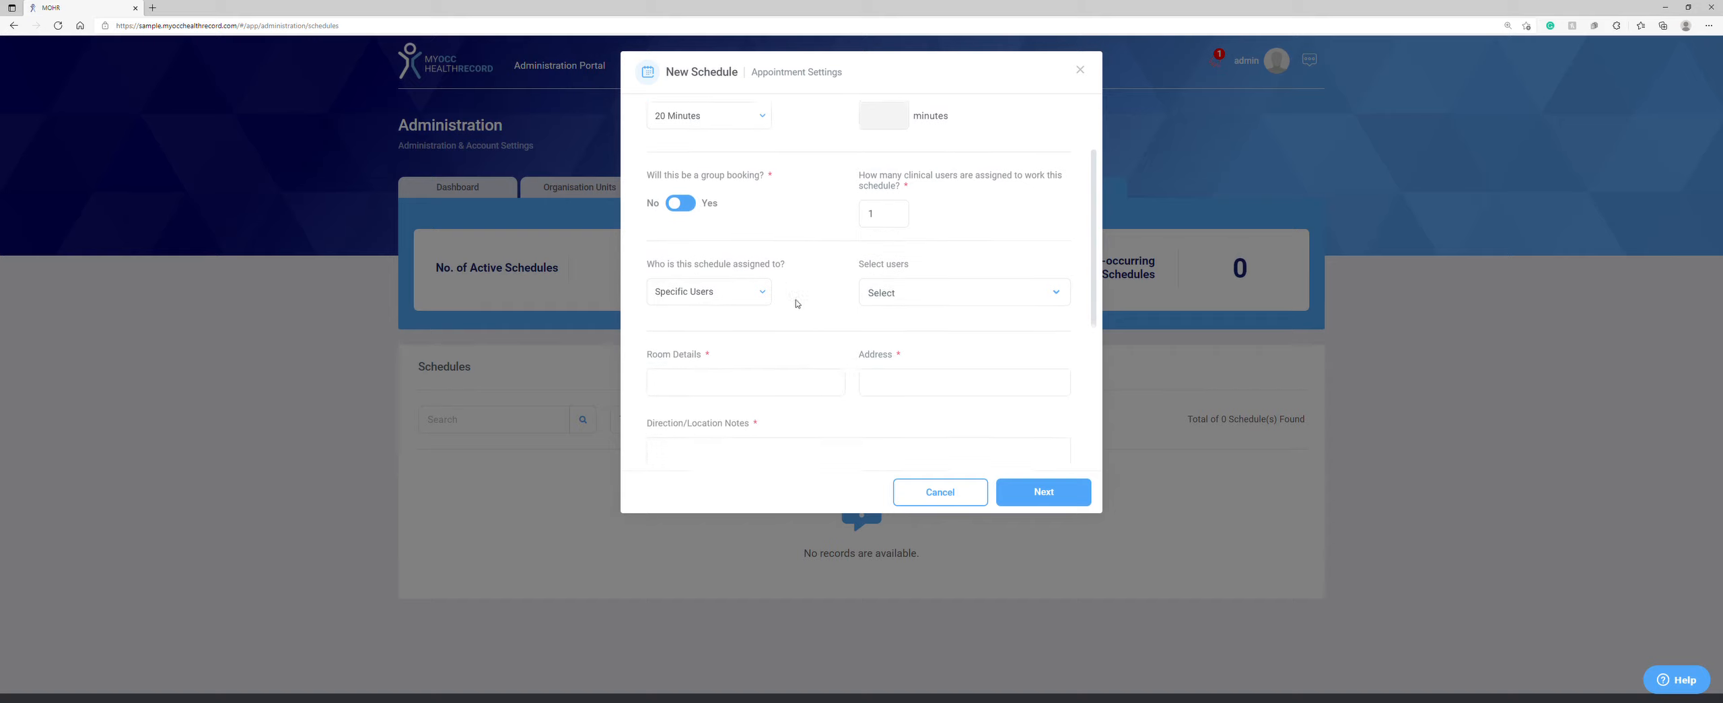
Step: Try assigning the schedule by Clinical Role (Doctor, Nurse), then switch to Specific Users
{"action": "left_click", "coordinate": [739, 292]}
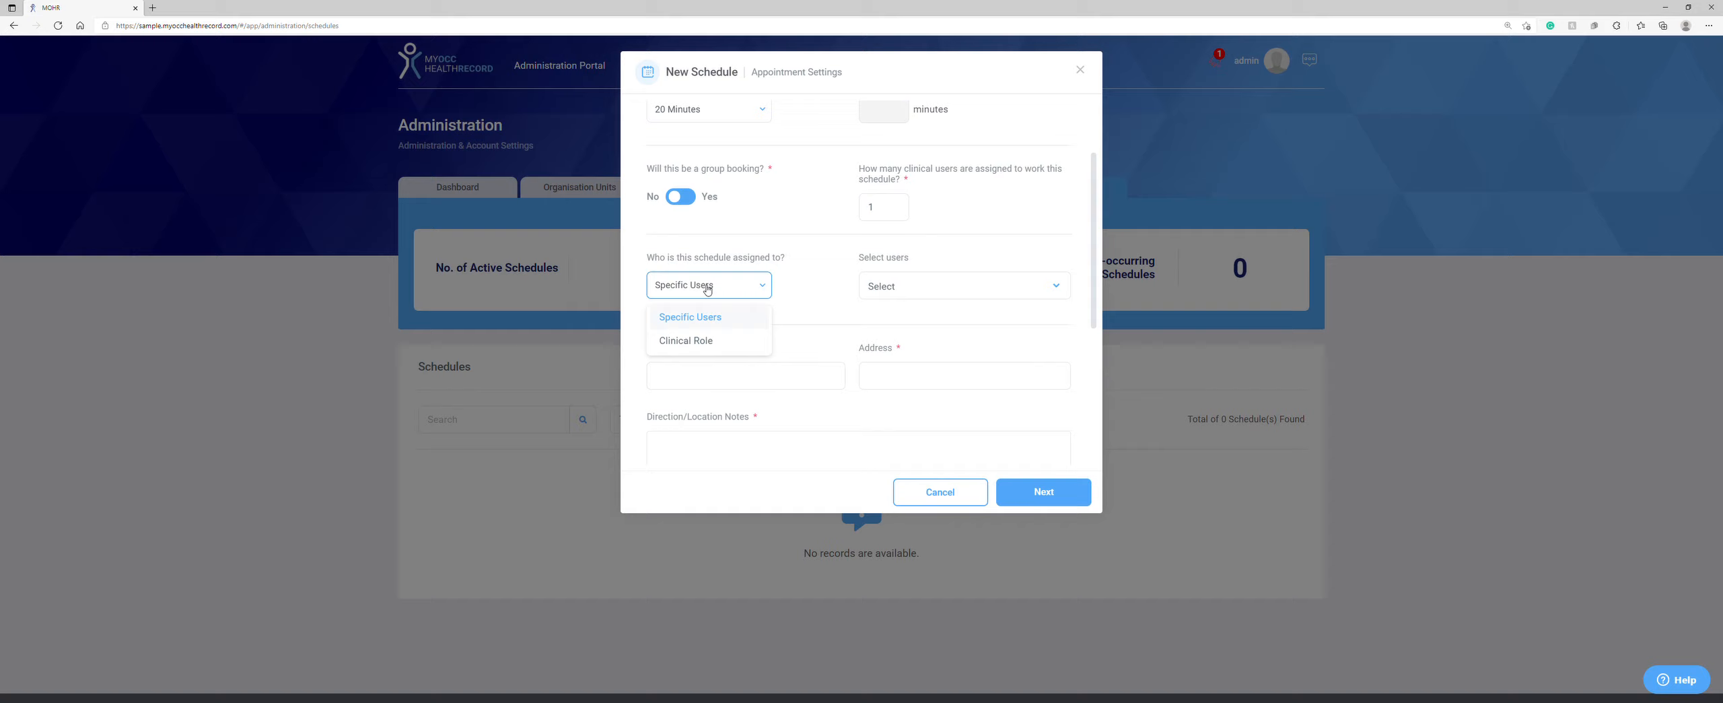
{"action": "left_click", "coordinate": [695, 342]}
{"action": "left_click", "coordinate": [896, 284]}
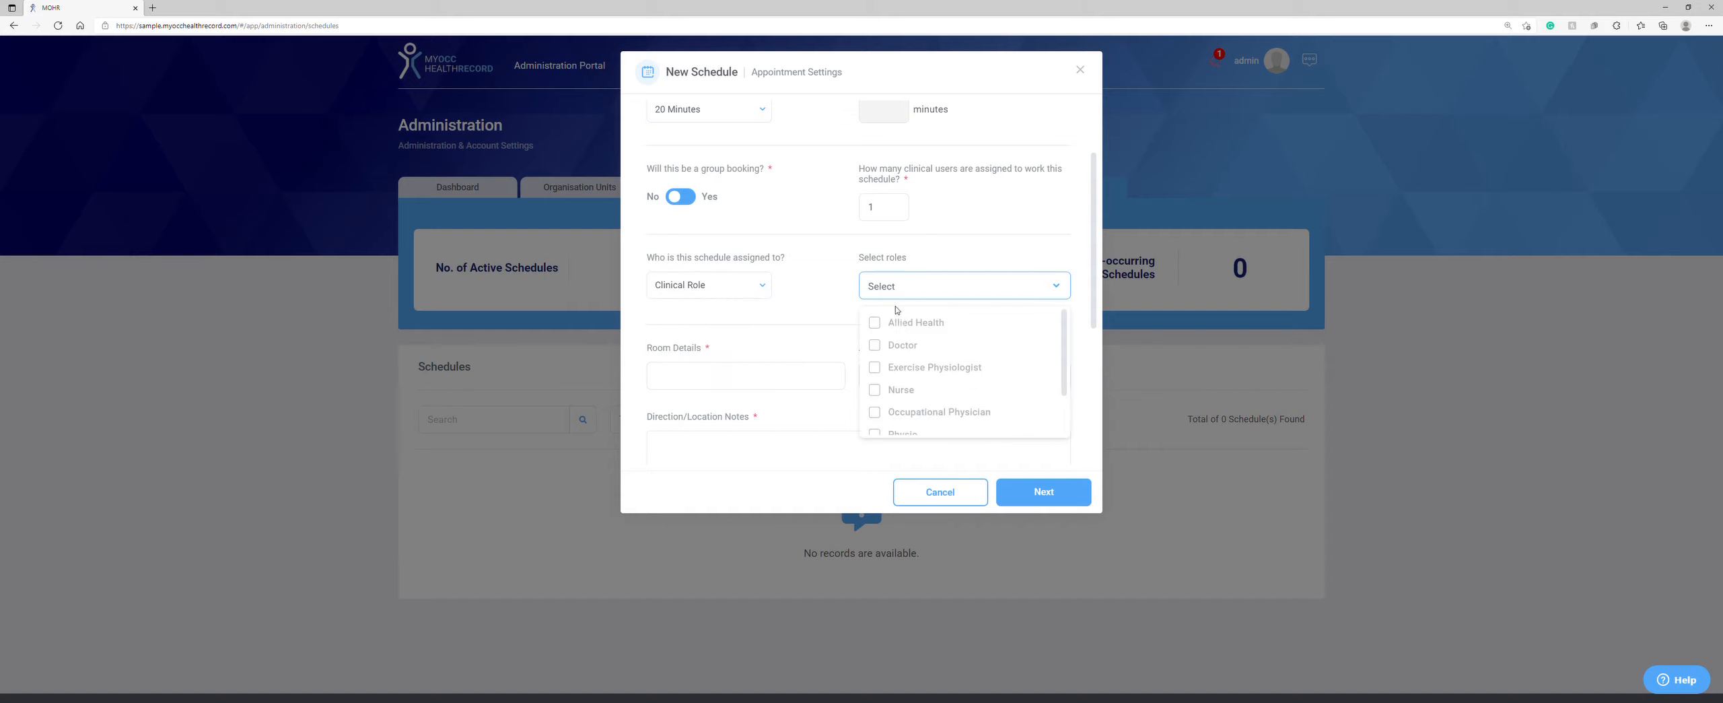
{"action": "left_click", "coordinate": [892, 346]}
{"action": "left_click", "coordinate": [878, 390]}
{"action": "left_click", "coordinate": [698, 289]}
{"action": "left_click", "coordinate": [693, 315]}
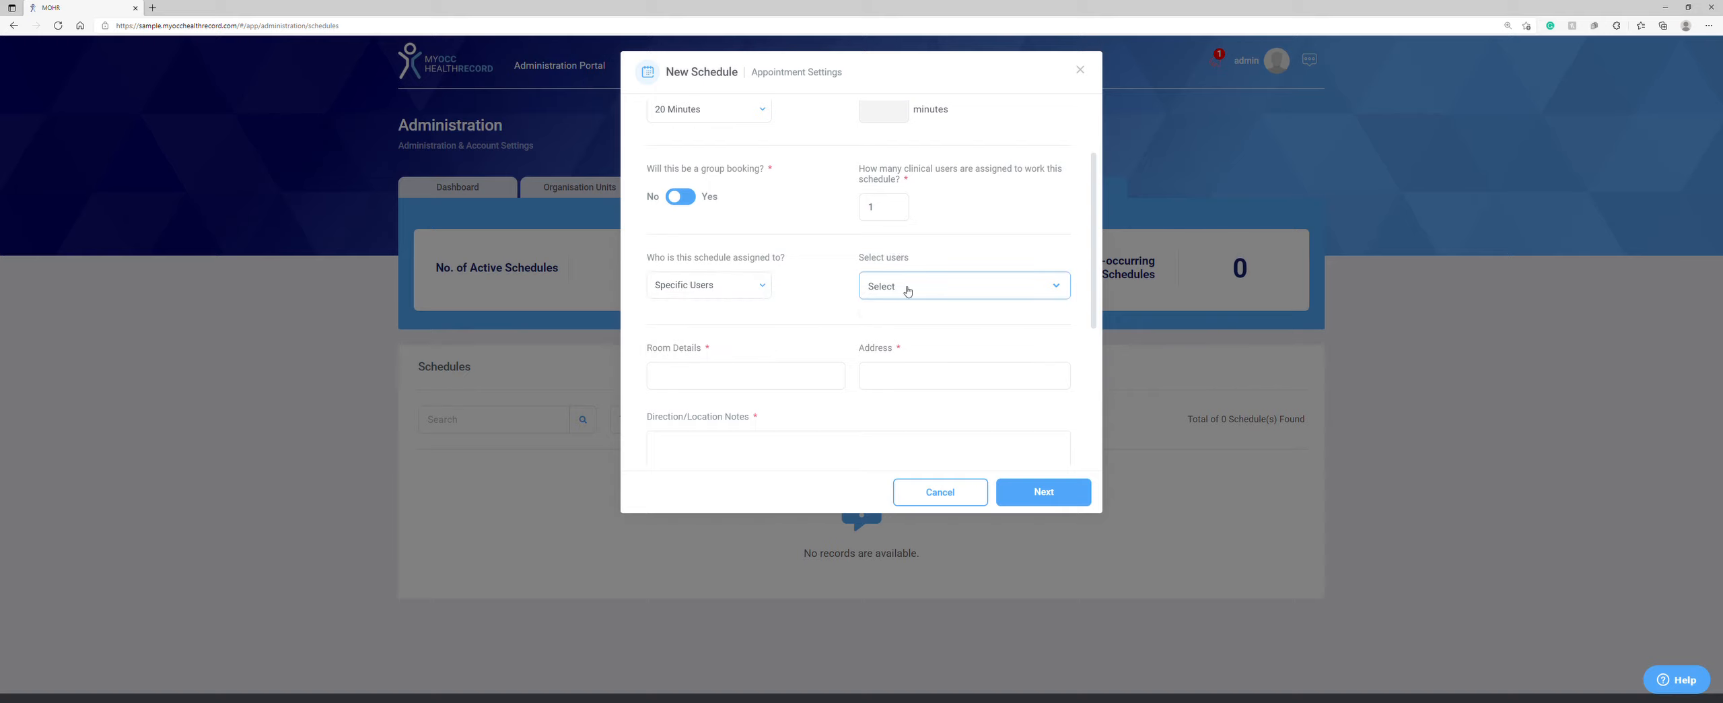
{"action": "left_click", "coordinate": [907, 290]}
{"action": "left_click", "coordinate": [740, 284]}
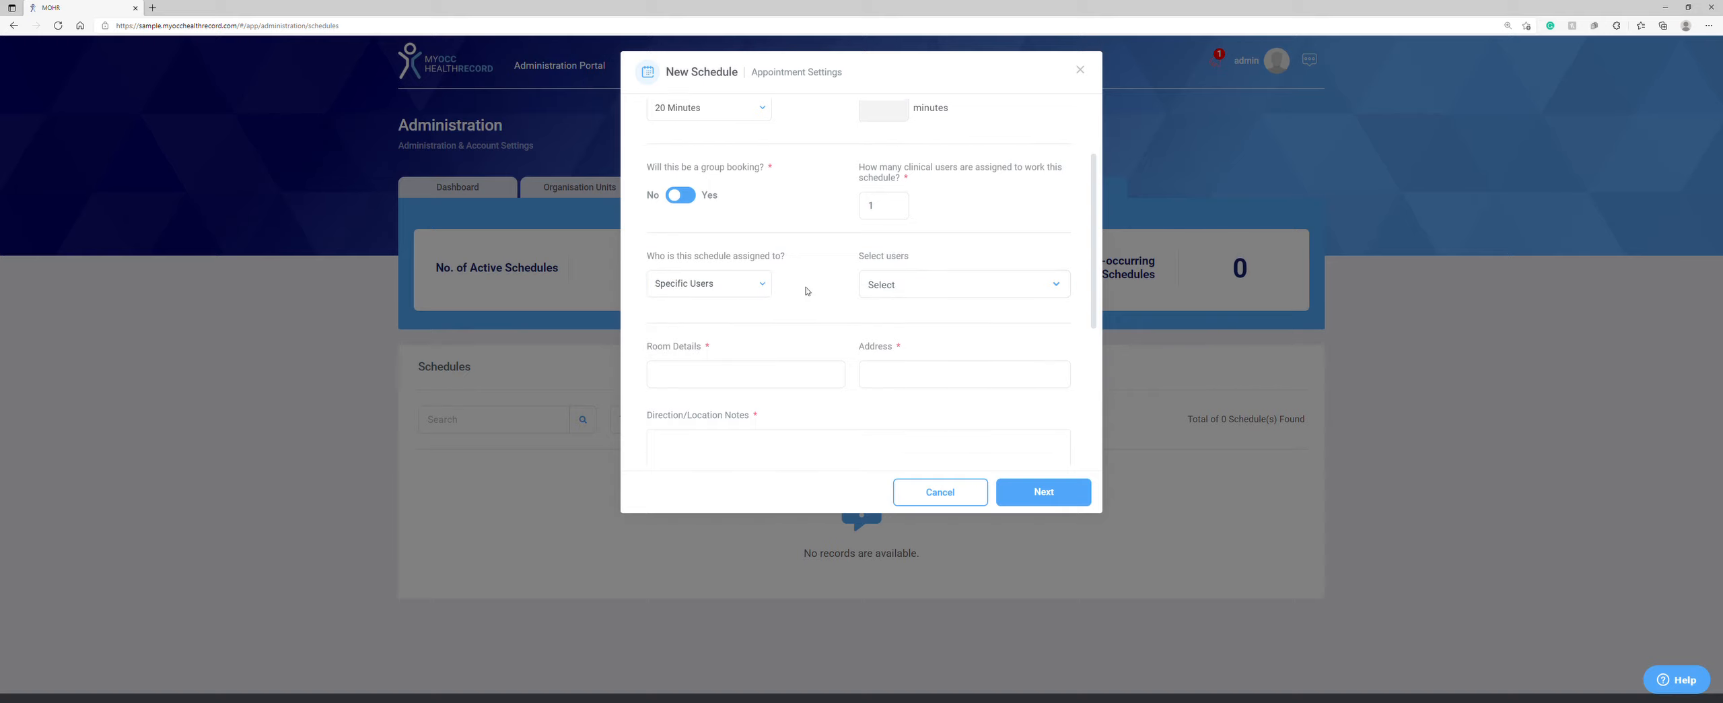
Step: Look through the assessments list, then cancel the new schedule
{"action": "scroll", "coordinate": [804, 290], "scroll_direction": "down", "scroll_amount": 3}
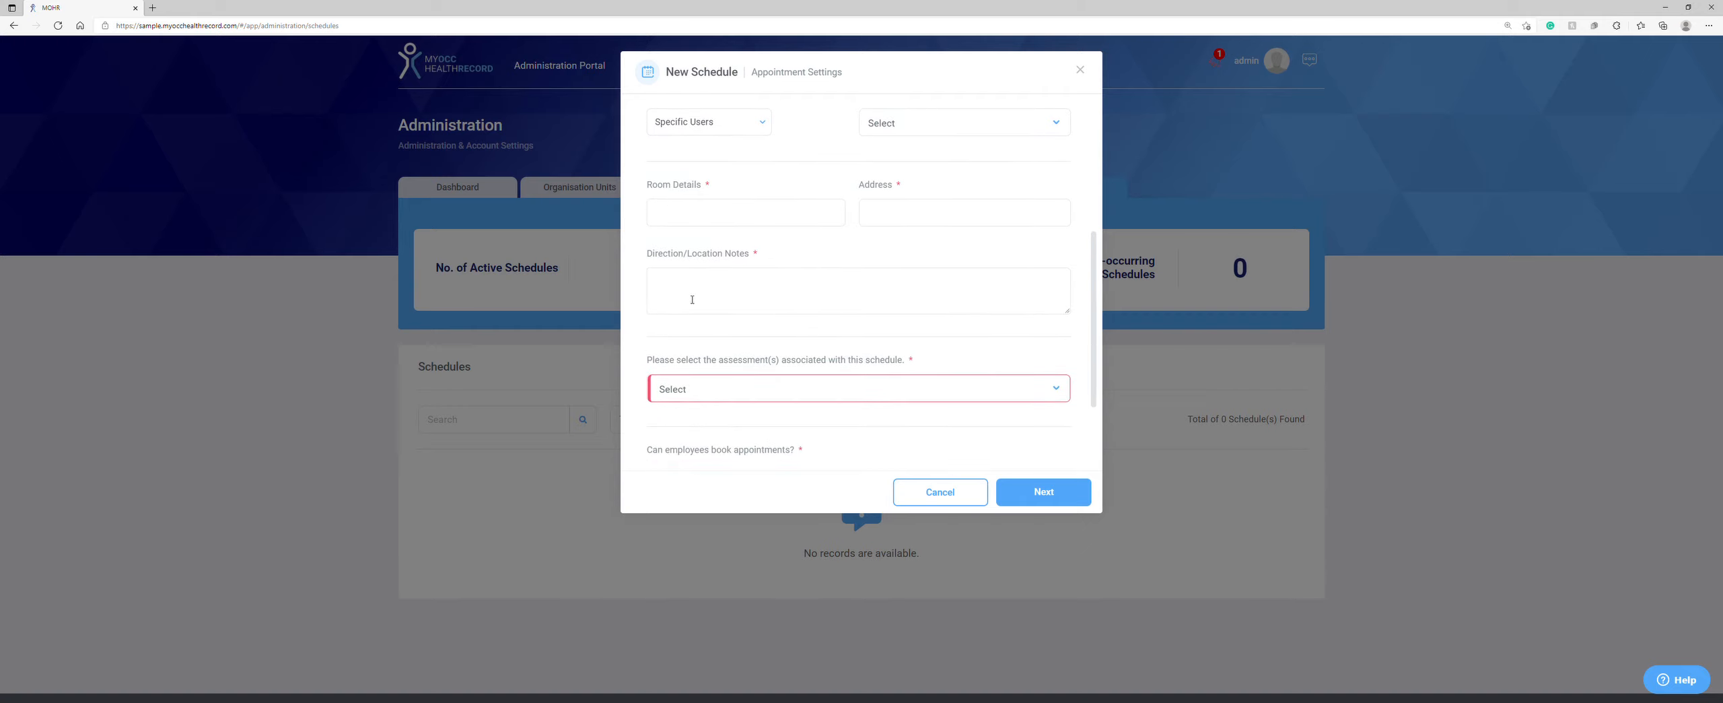
{"action": "scroll", "coordinate": [724, 265], "scroll_direction": "down", "scroll_amount": 2}
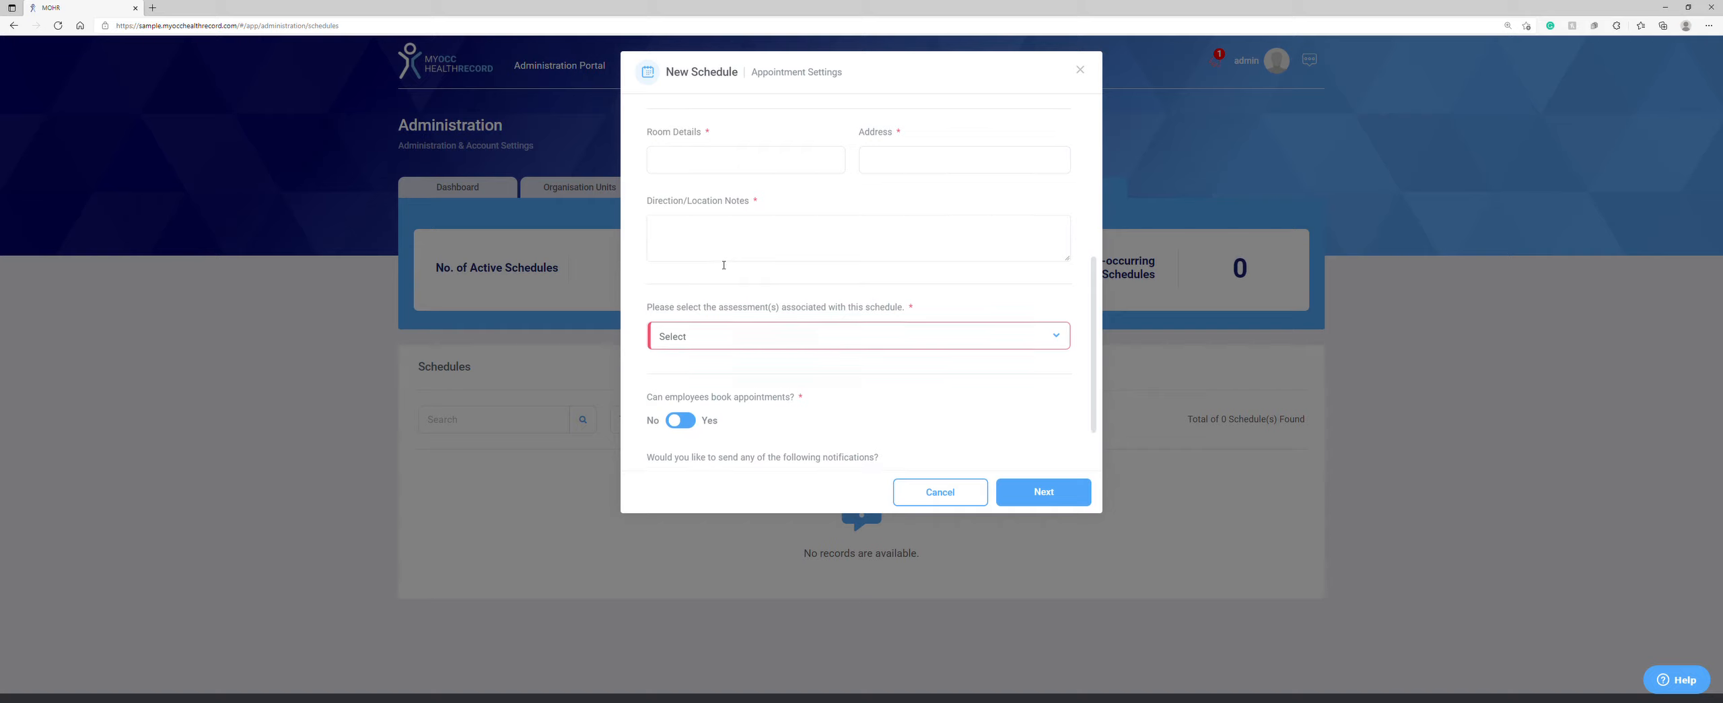
{"action": "left_click", "coordinate": [708, 336]}
{"action": "left_click", "coordinate": [709, 338]}
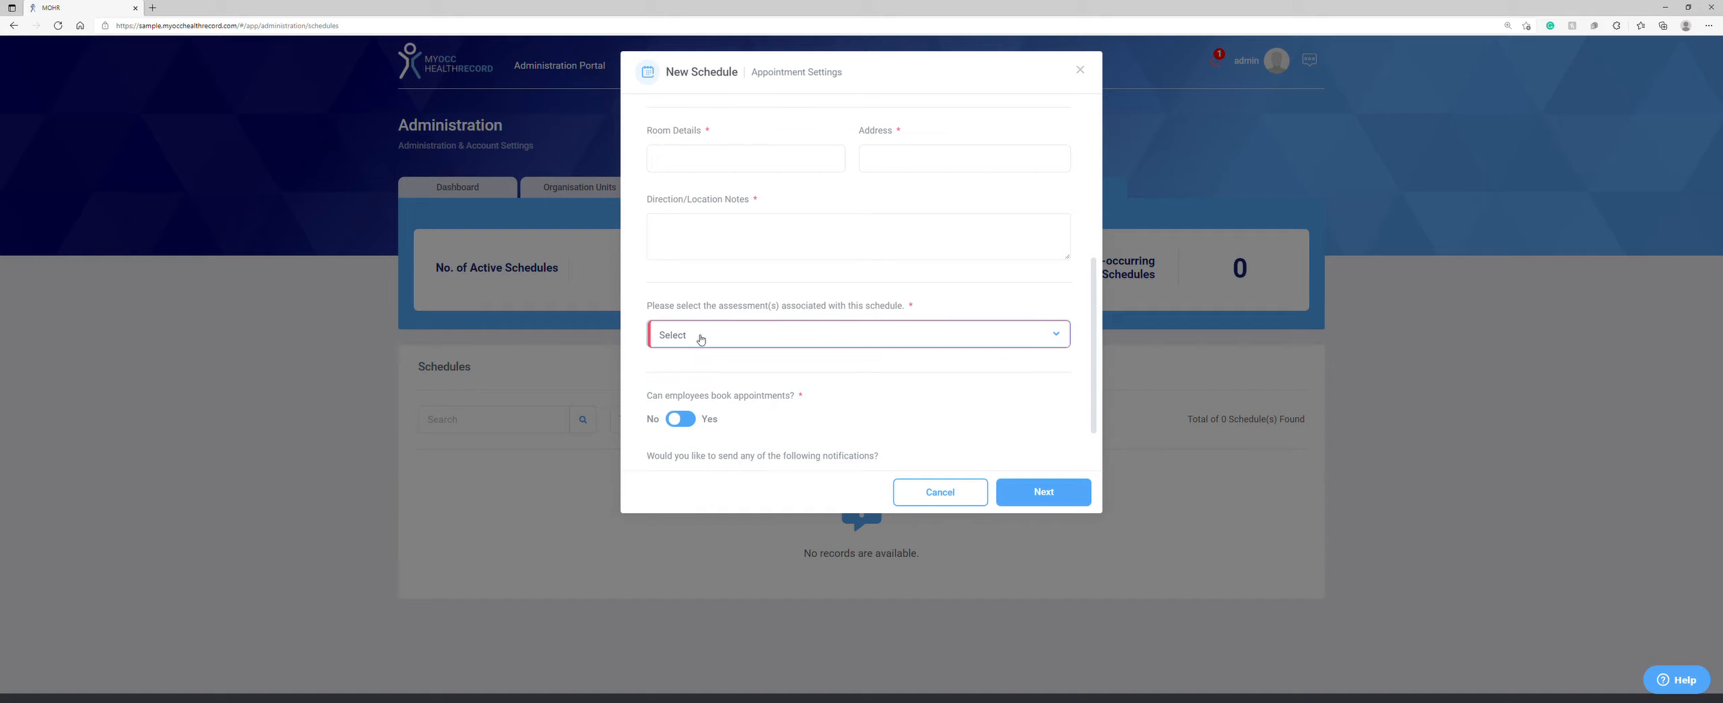
{"action": "scroll", "coordinate": [714, 350], "scroll_direction": "down", "scroll_amount": 1}
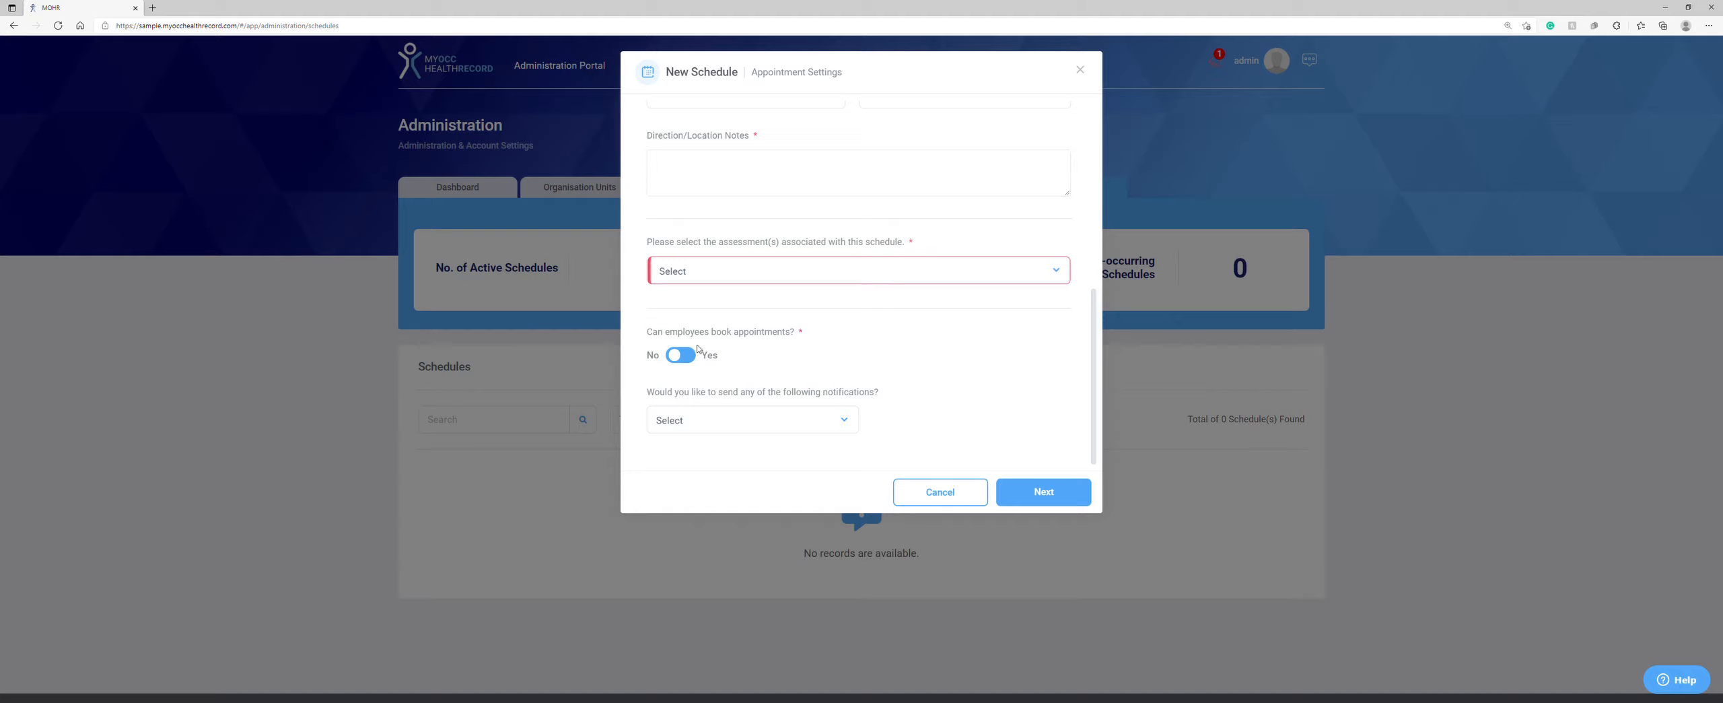
{"action": "left_click", "coordinate": [934, 493]}
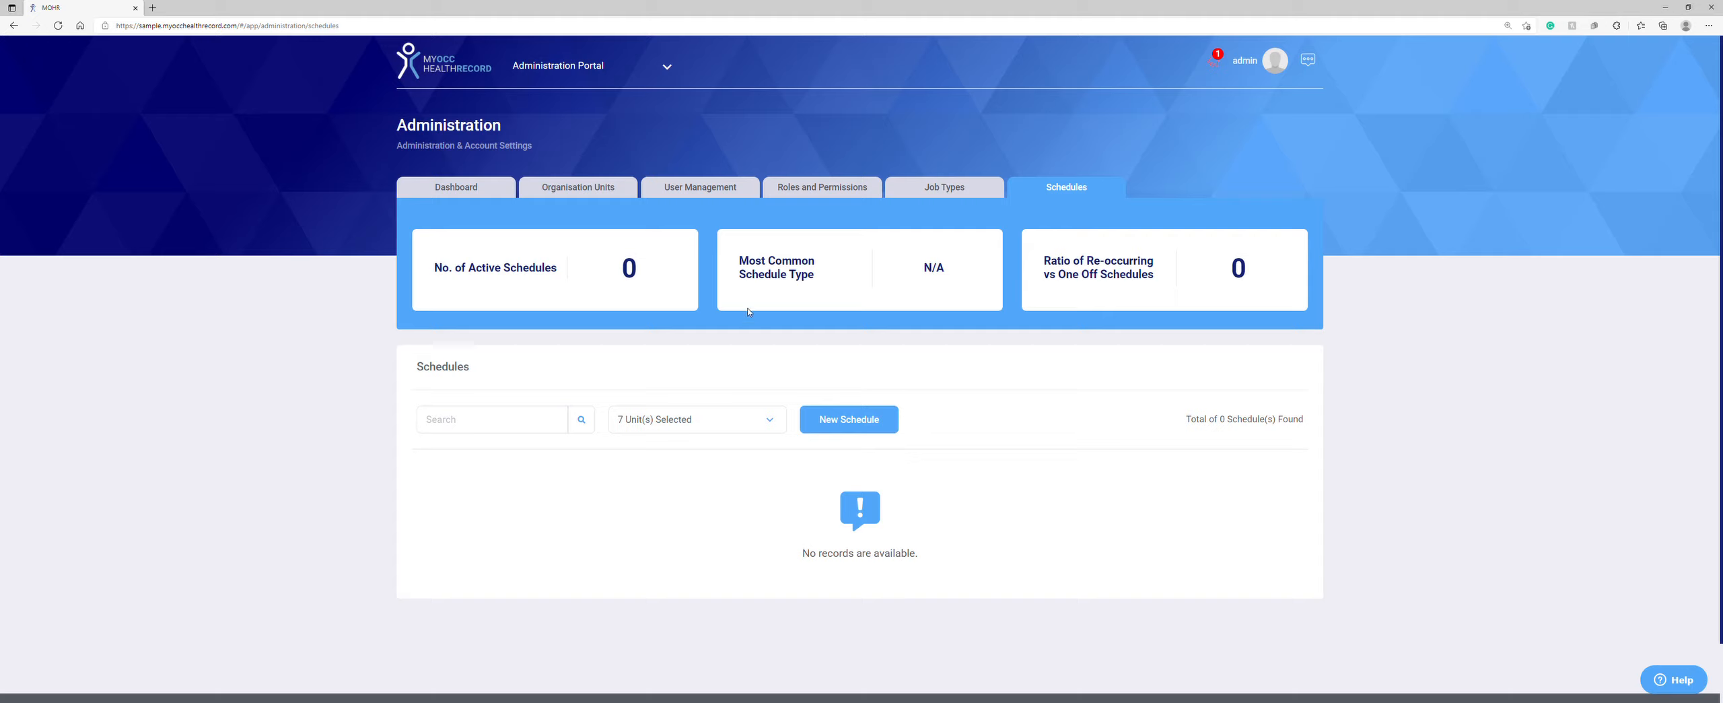
Step: Switch to the administration Dashboard tab with user search, hints and business details
{"action": "left_click", "coordinate": [469, 195]}
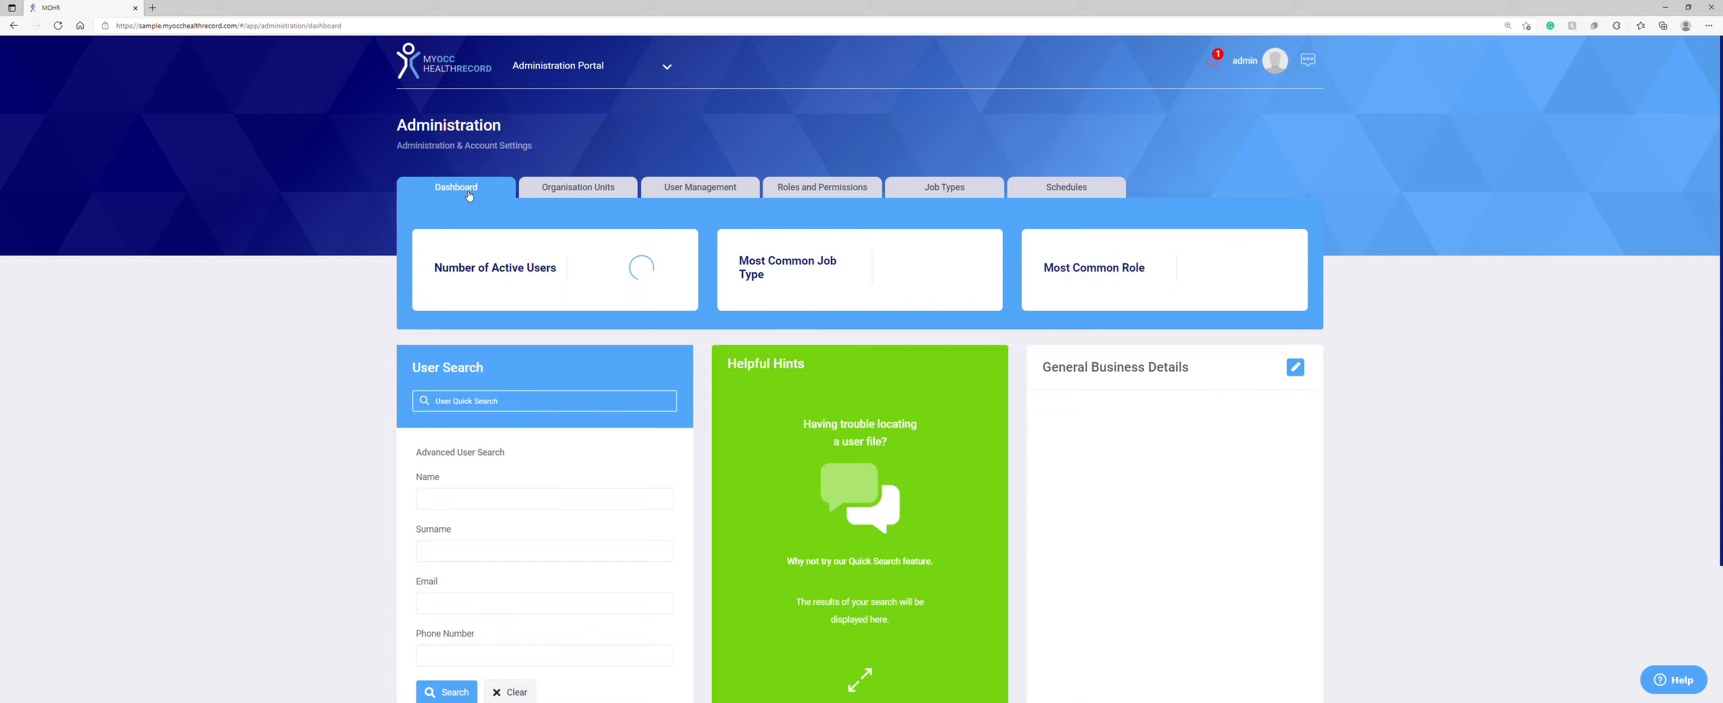